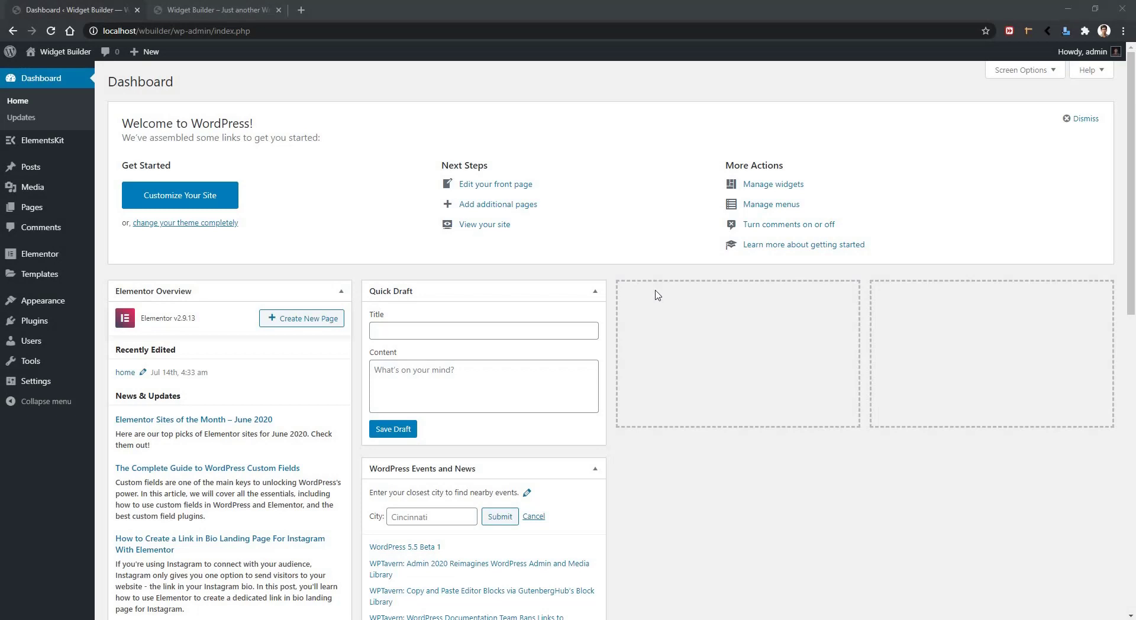
# Step: Open the ElementsKit settings and view the list of modules, including Header Footer
pyautogui.moveTo(36, 139)
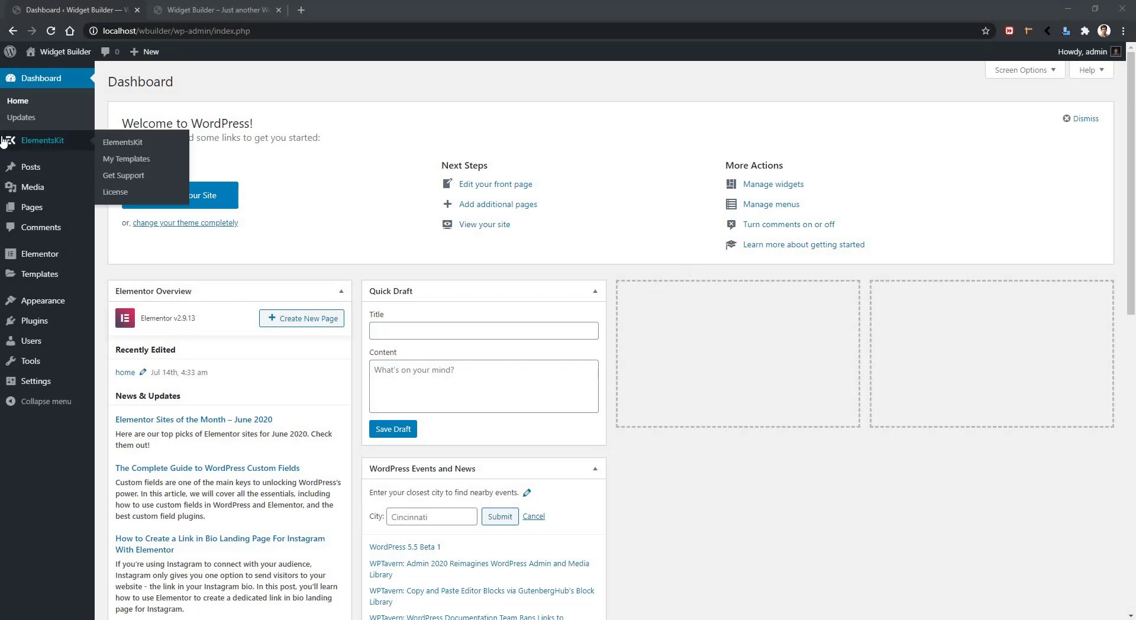
pyautogui.click(47, 134)
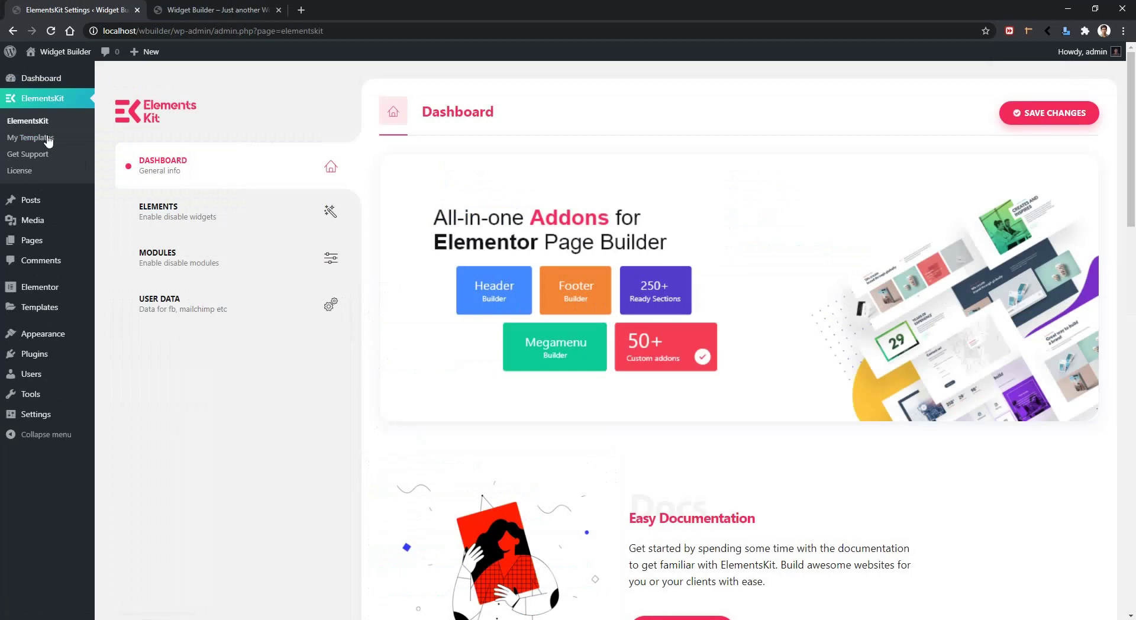
pyautogui.click(246, 264)
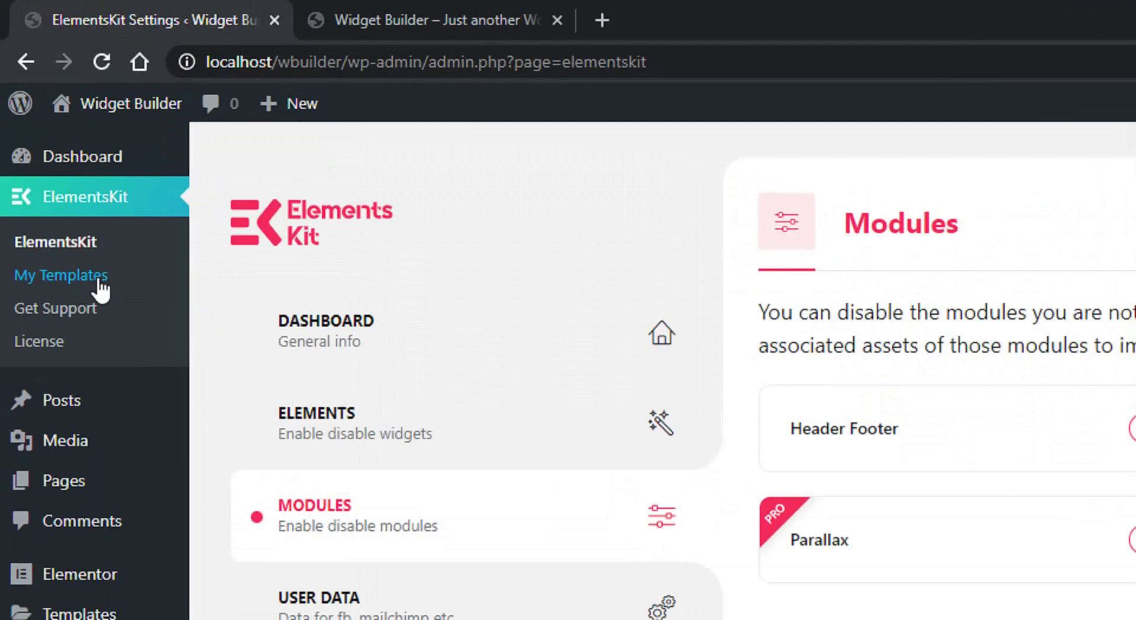
# Step: Start a new ElementsKit template titled "Header Default" with type Header and condition Entire Site
pyautogui.click(91, 285)
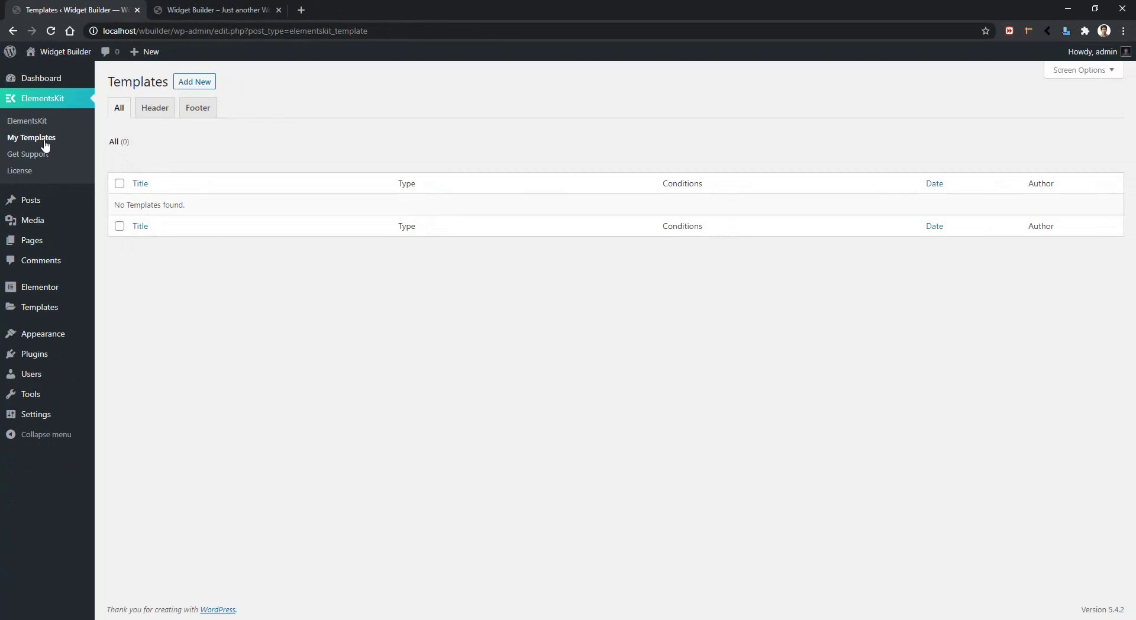
pyautogui.click(205, 84)
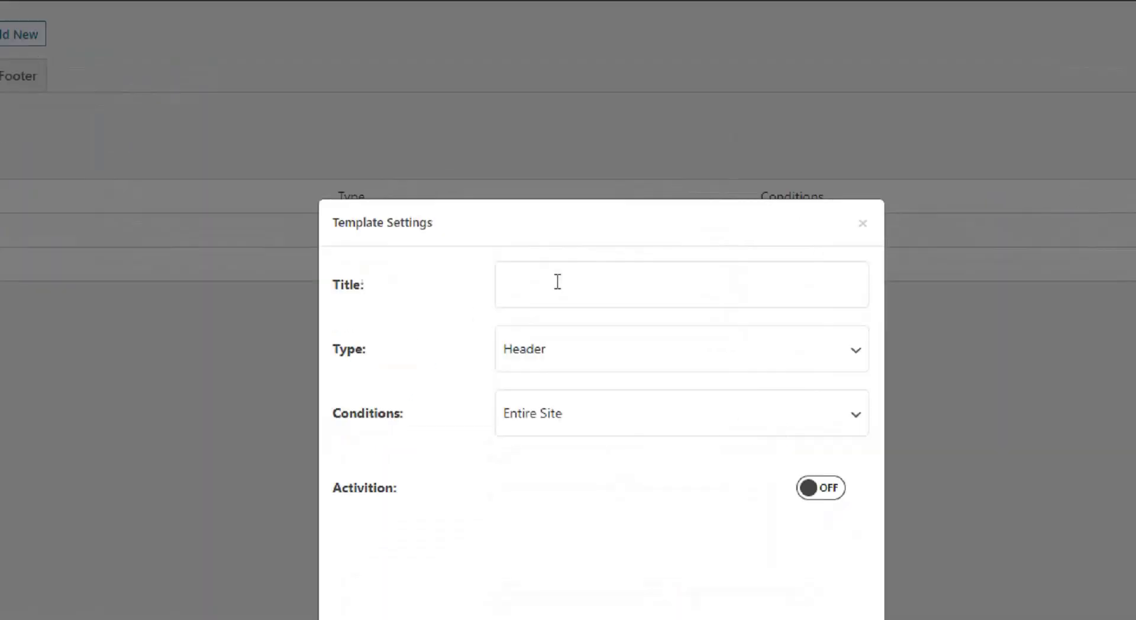
pyautogui.click(536, 238)
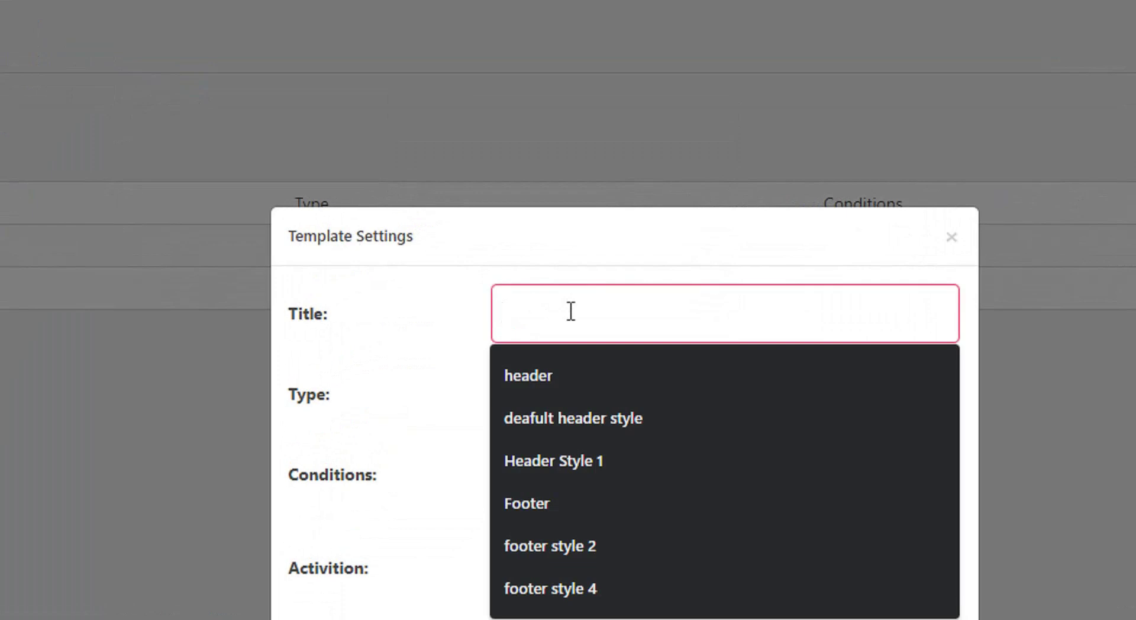
pyautogui.write('Header Default')
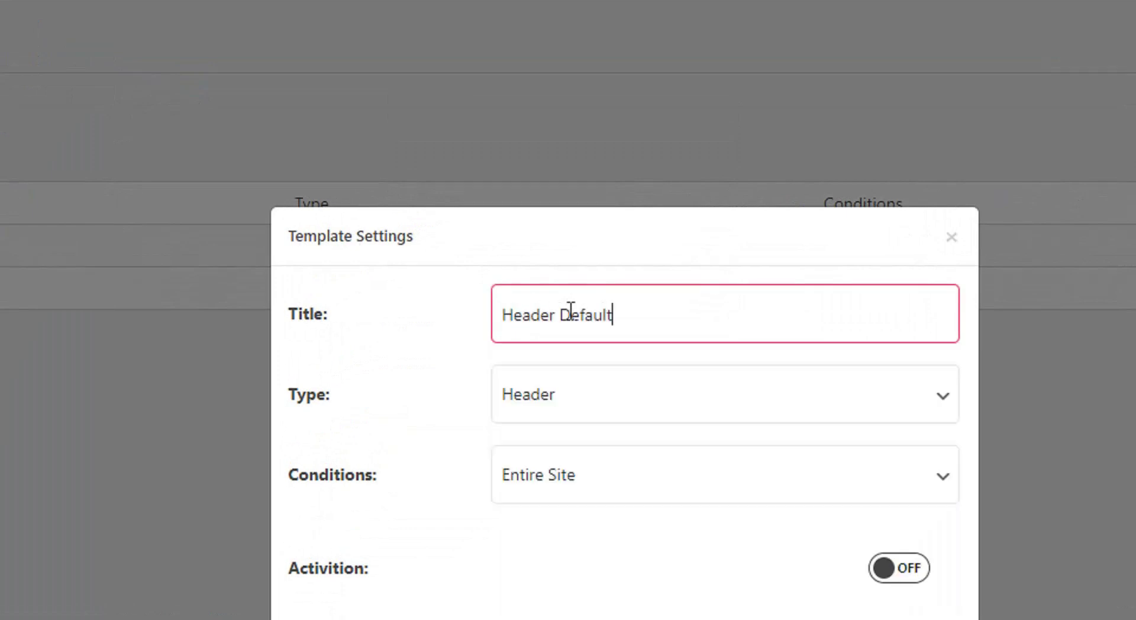
pyautogui.click(595, 421)
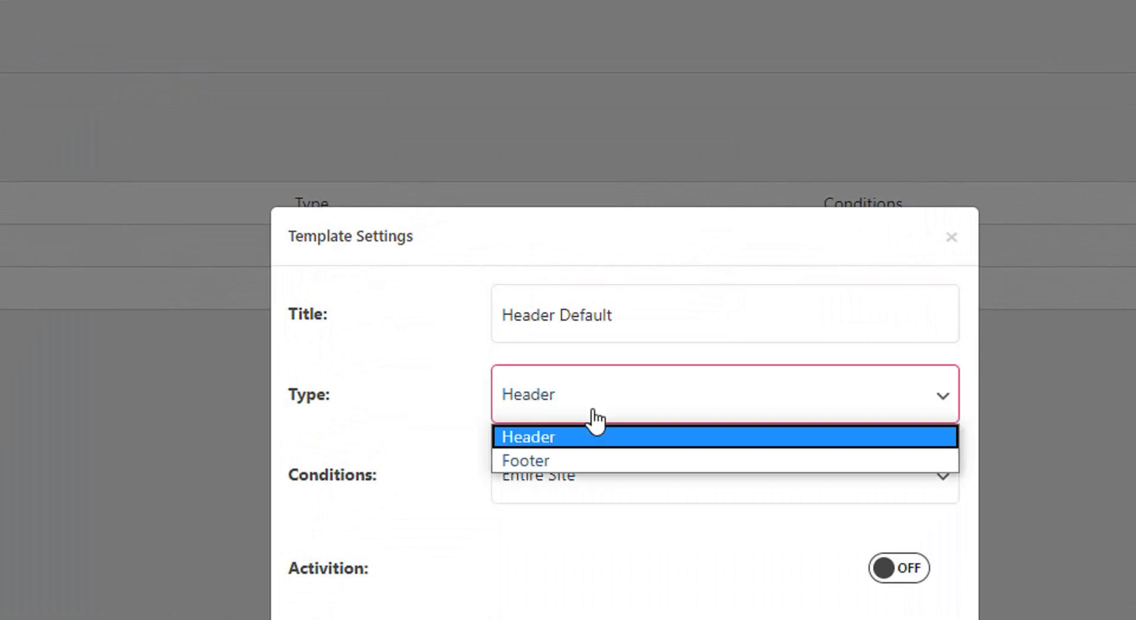
pyautogui.click(524, 442)
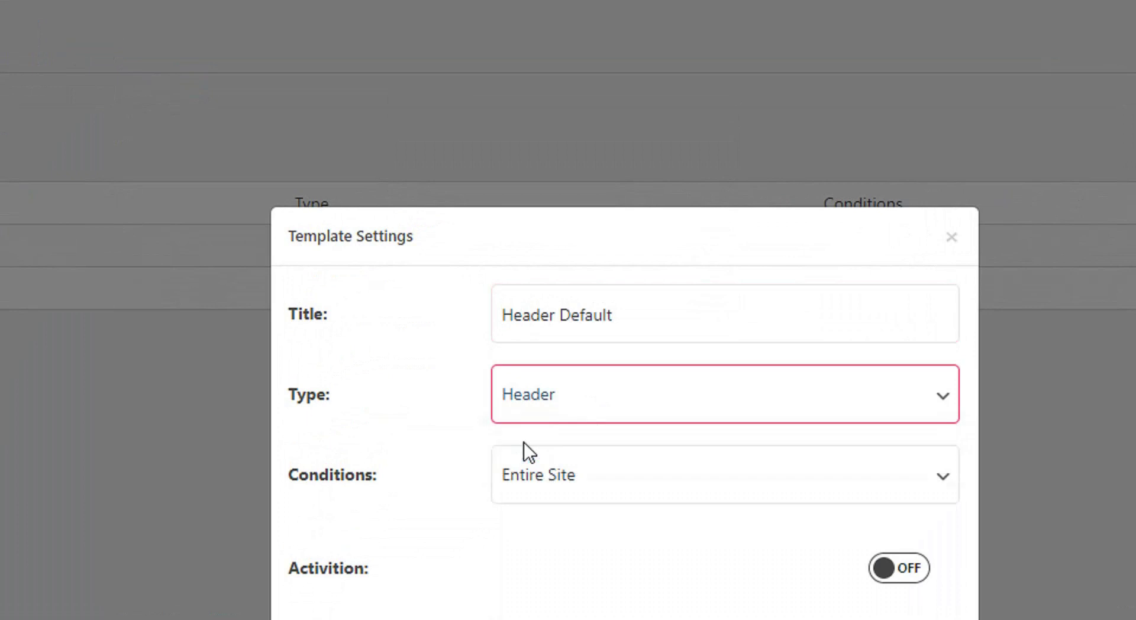
pyautogui.click(558, 476)
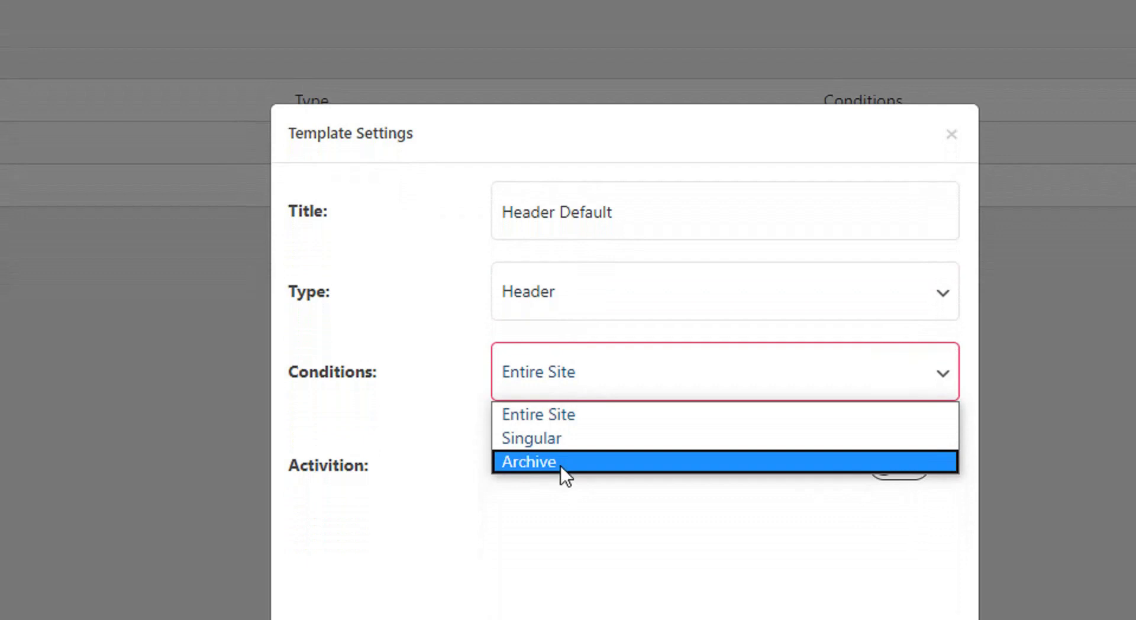
pyautogui.click(562, 421)
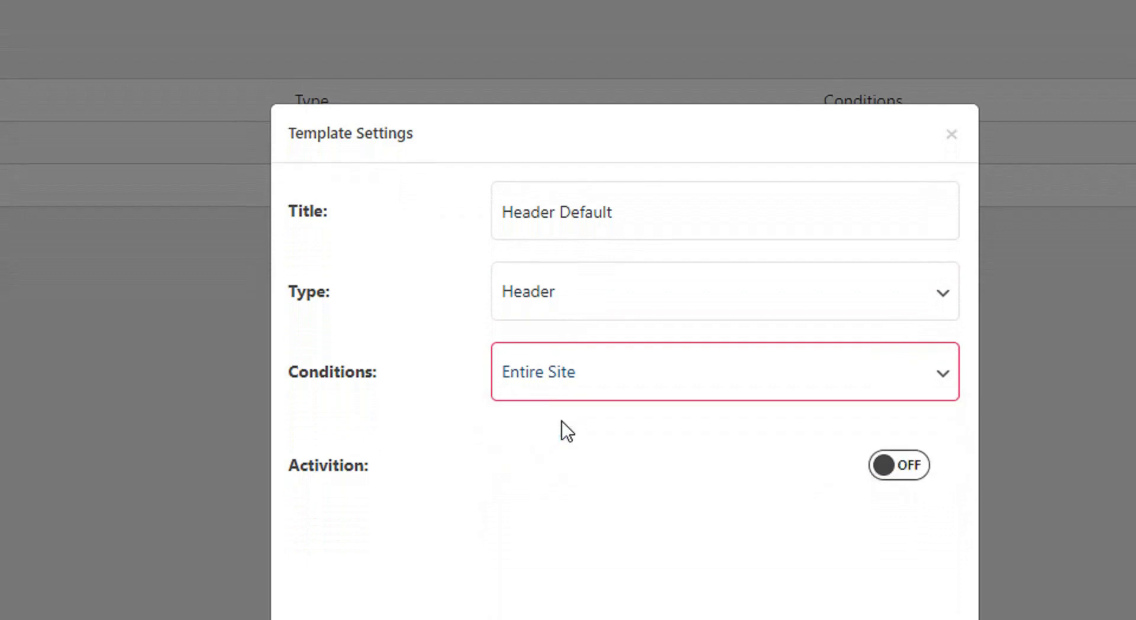
# Step: Try the Archive condition and the Singular condition with Selective Singular, and open its list of selectable pages
pyautogui.click(584, 372)
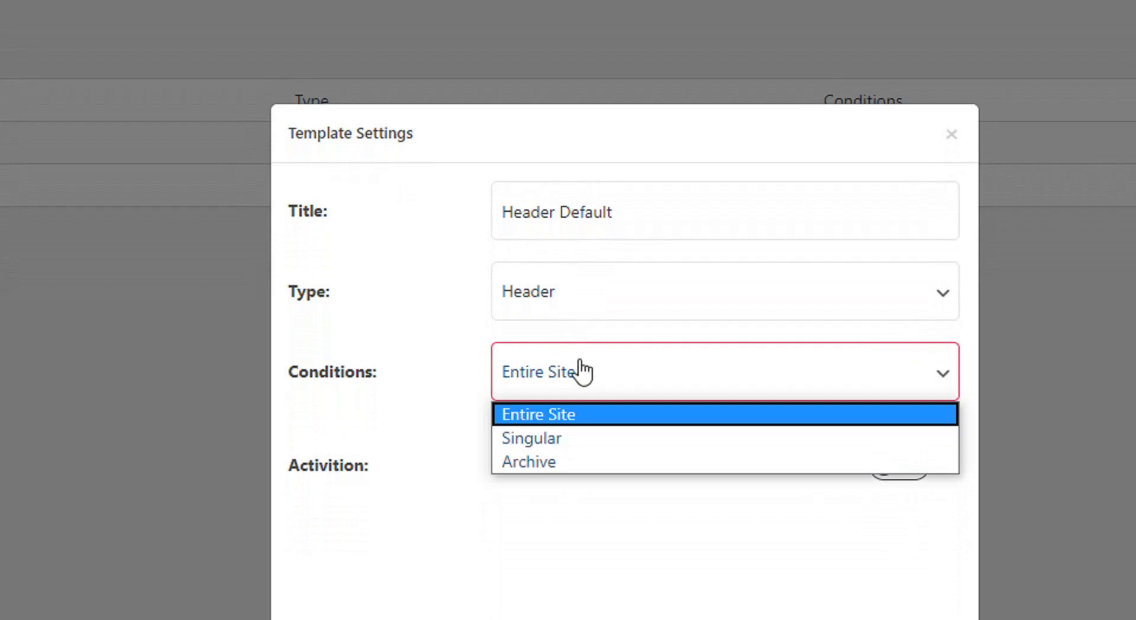
pyautogui.click(577, 463)
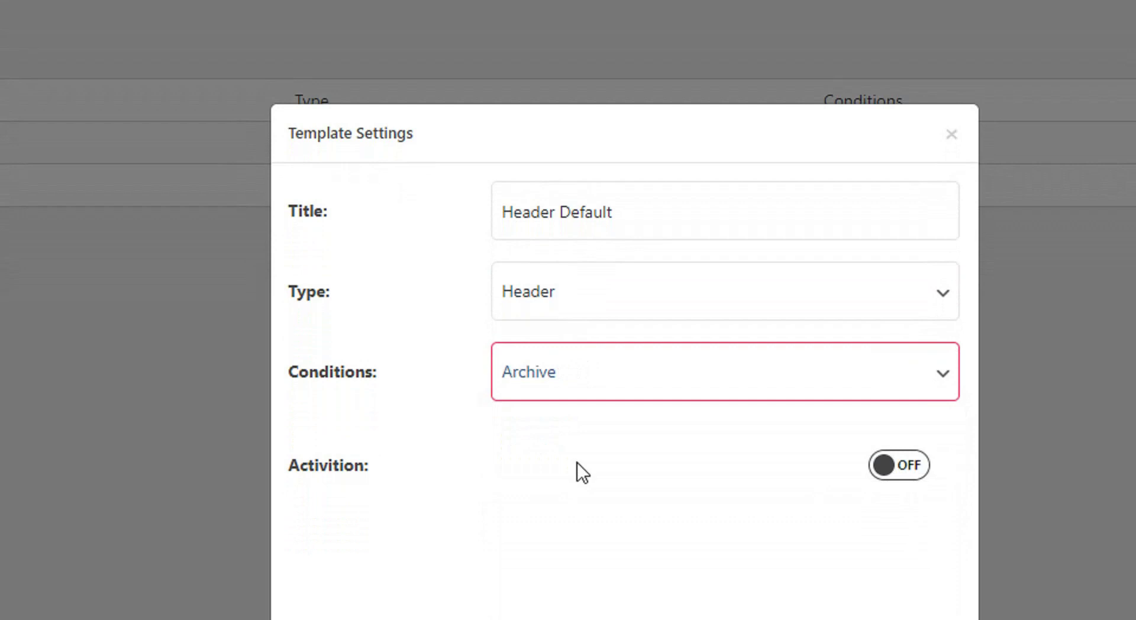
pyautogui.click(549, 375)
pyautogui.click(560, 438)
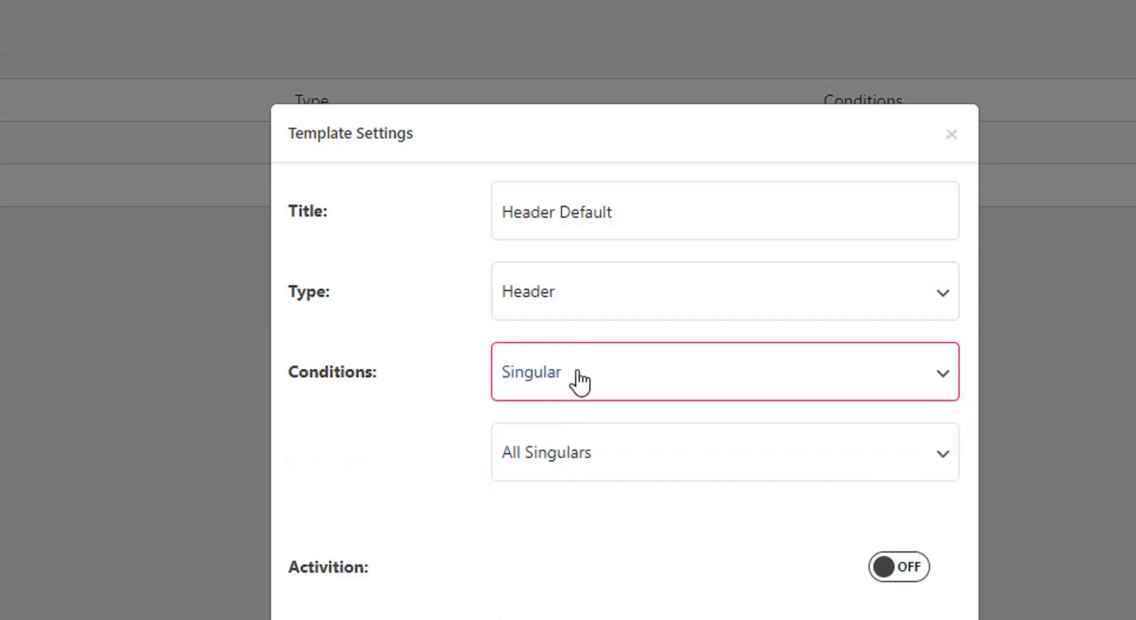
pyautogui.click(582, 454)
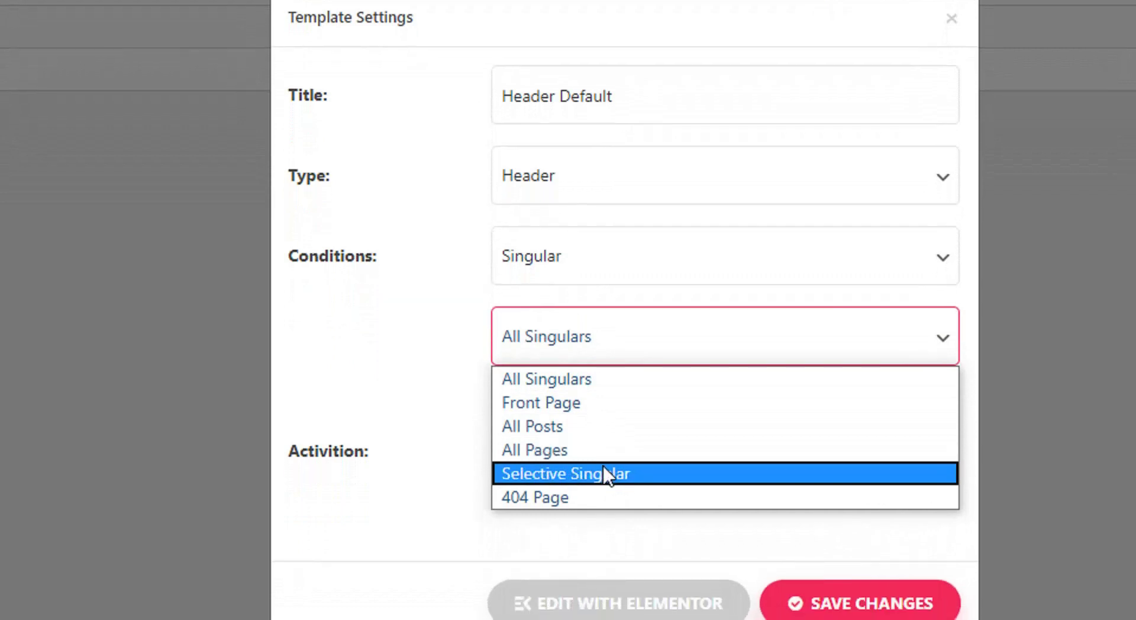
pyautogui.click(603, 470)
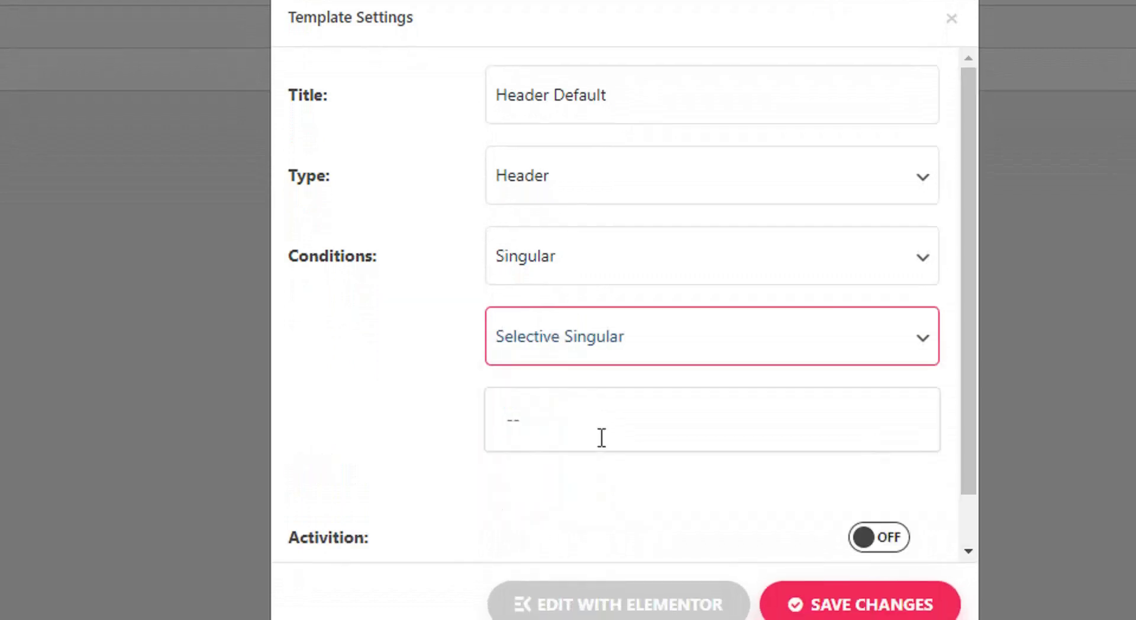
pyautogui.click(601, 438)
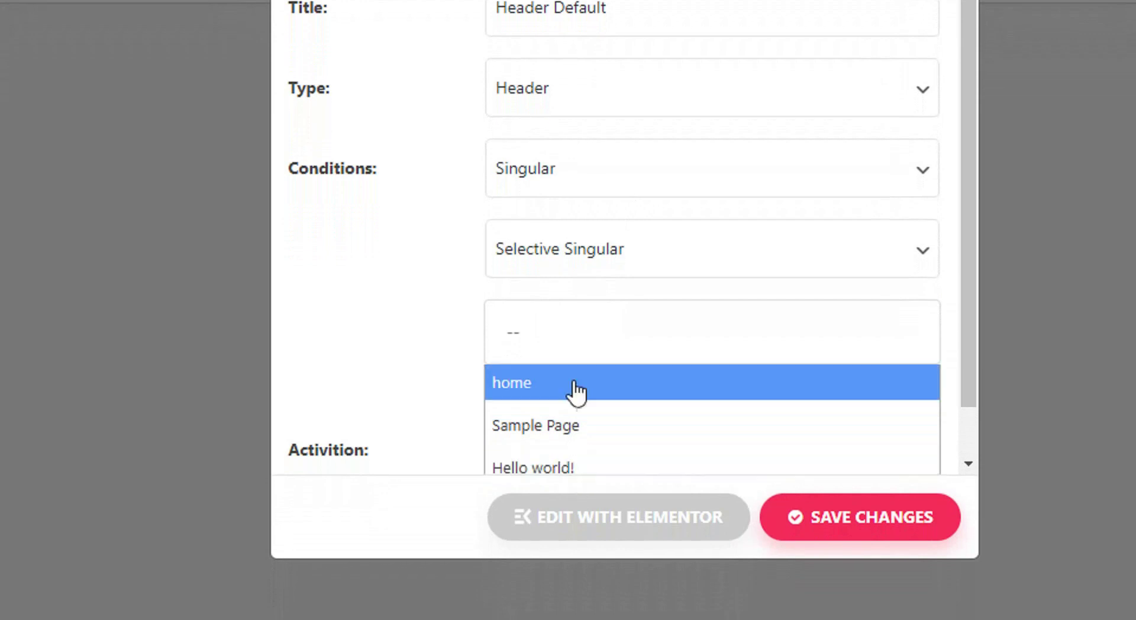
# Step: Set the template's condition to Entire Site, turn its activation on and save the template
pyautogui.click(599, 177)
pyautogui.click(599, 178)
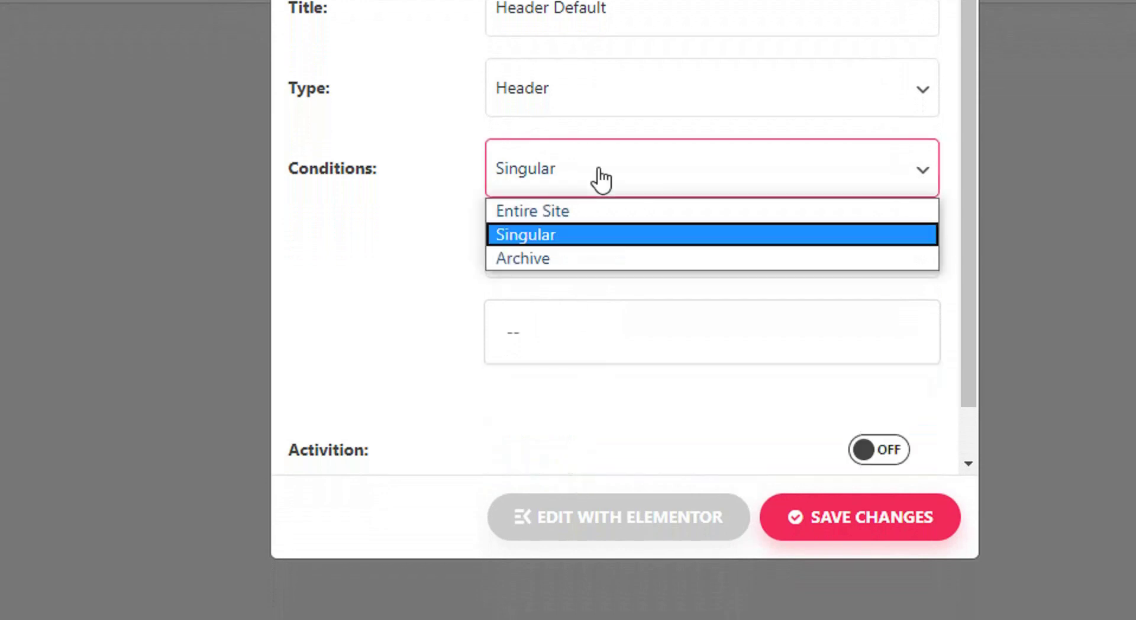
pyautogui.click(583, 211)
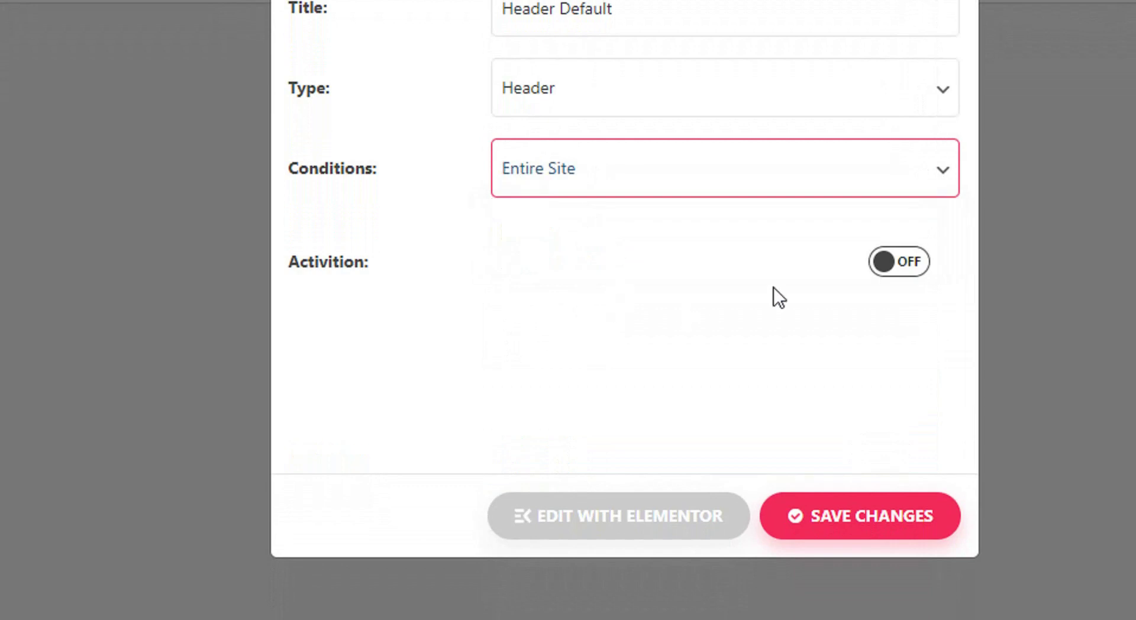
pyautogui.click(902, 269)
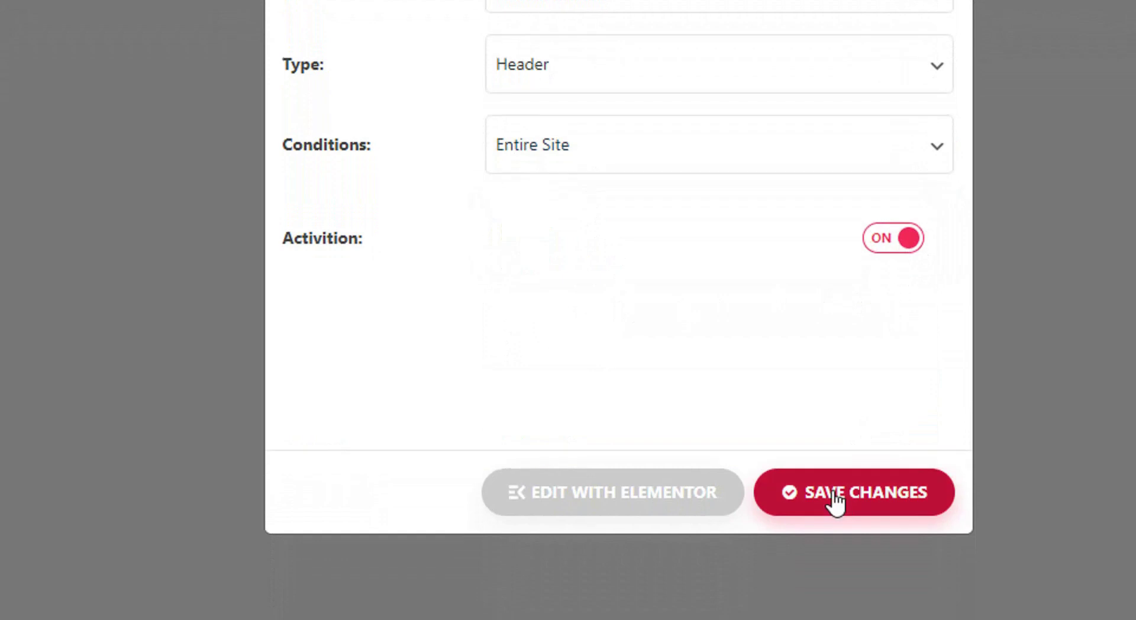
pyautogui.click(832, 519)
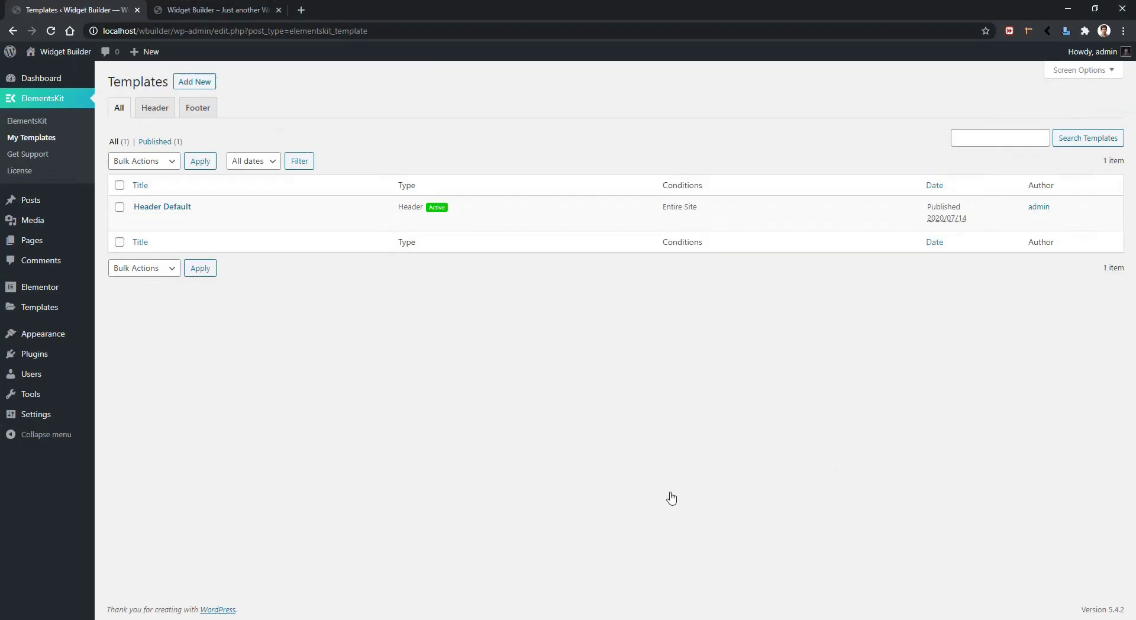
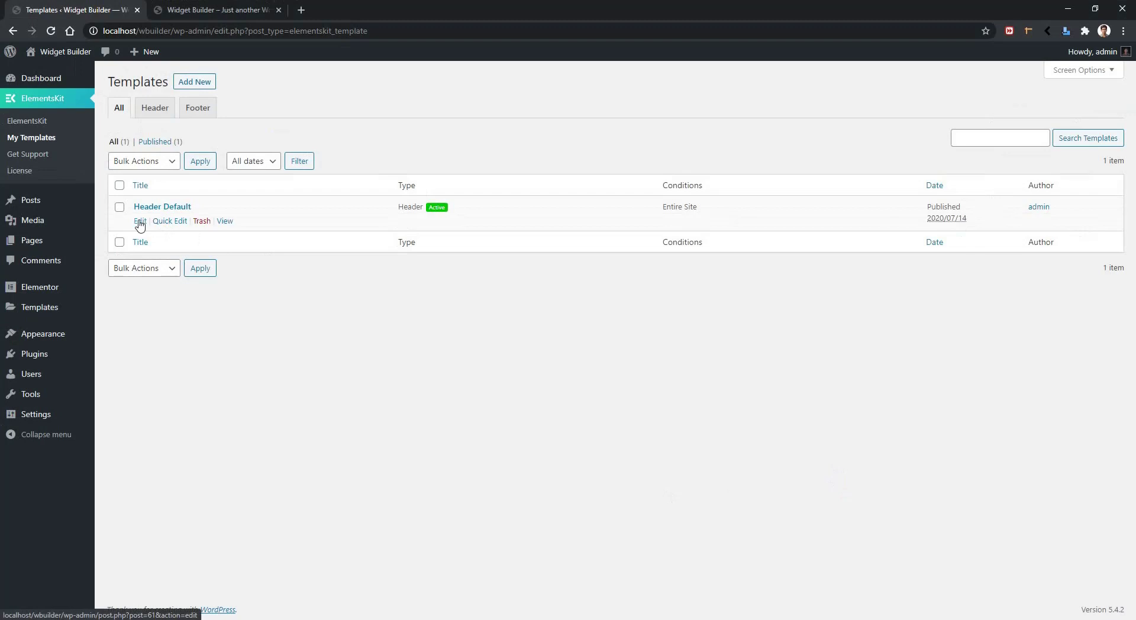
# Step: Open the Header Default template for editing with Elementor
pyautogui.click(140, 221)
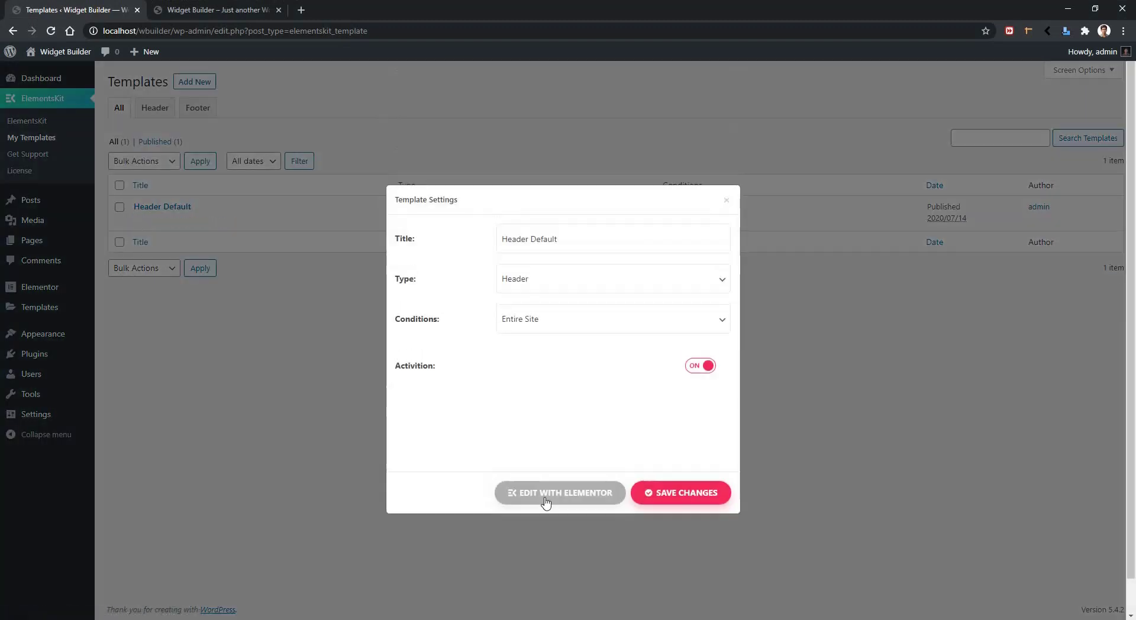
pyautogui.click(546, 501)
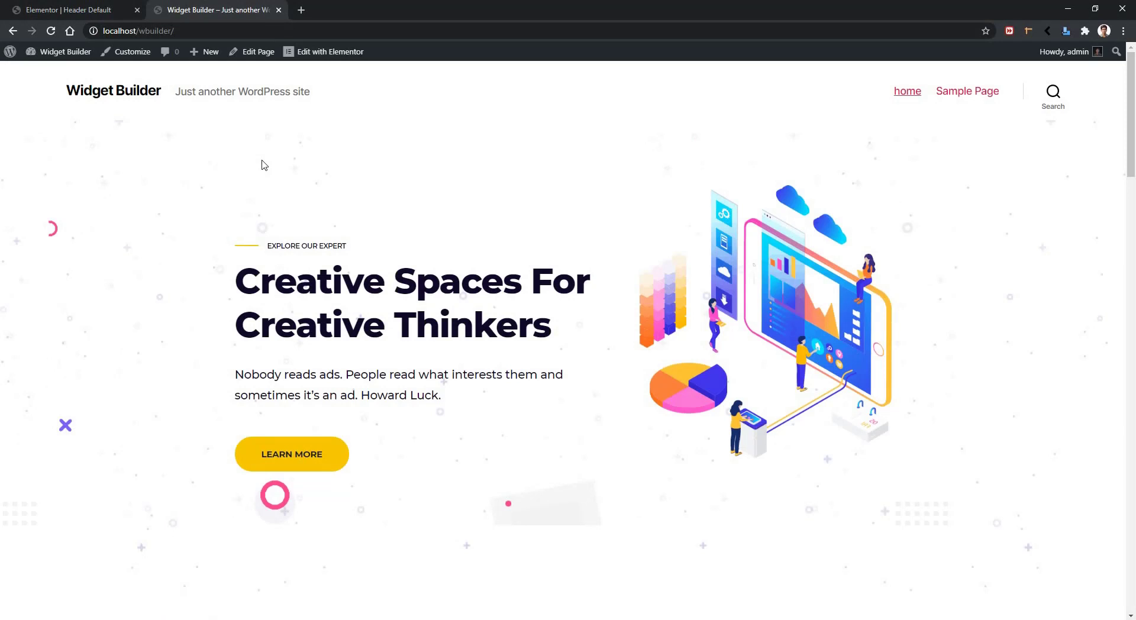
pyautogui.click(76, 6)
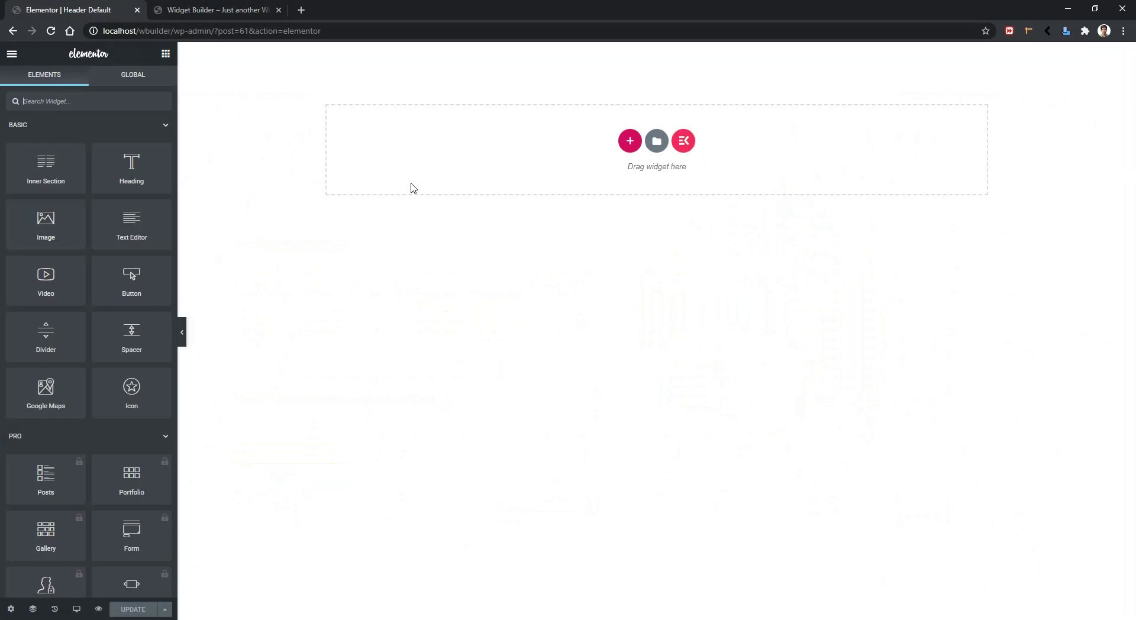
# Step: Insert the ready-made ElementsKit header with the light blue contact bar, search icon and Appointment button into the template
pyautogui.click(684, 142)
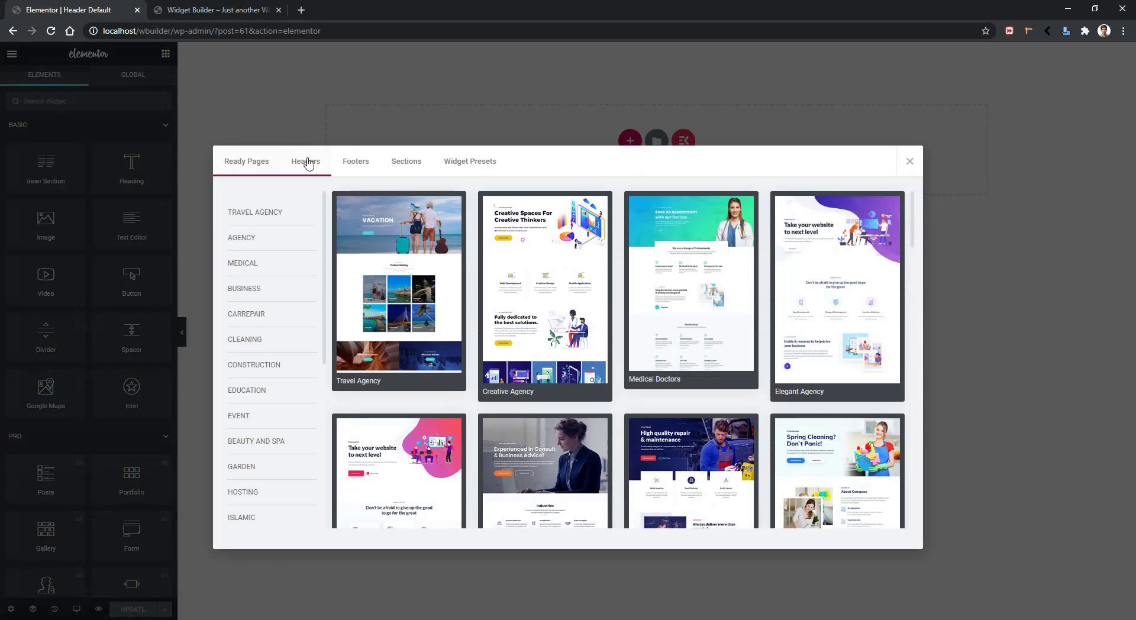
pyautogui.click(307, 162)
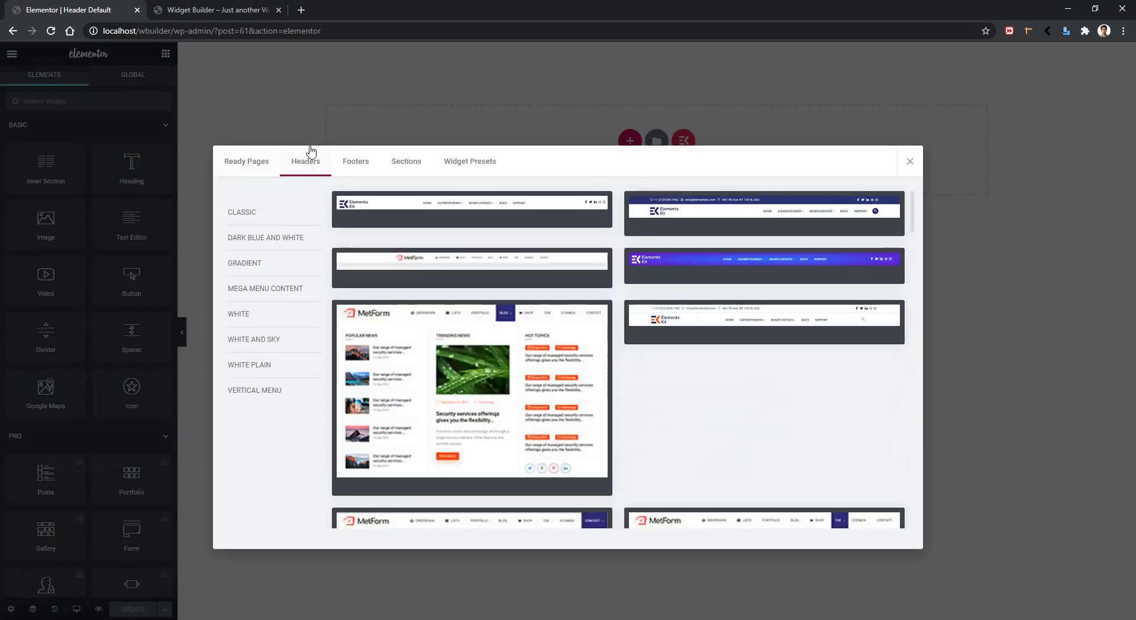
pyautogui.scroll(-6, 556, 302)
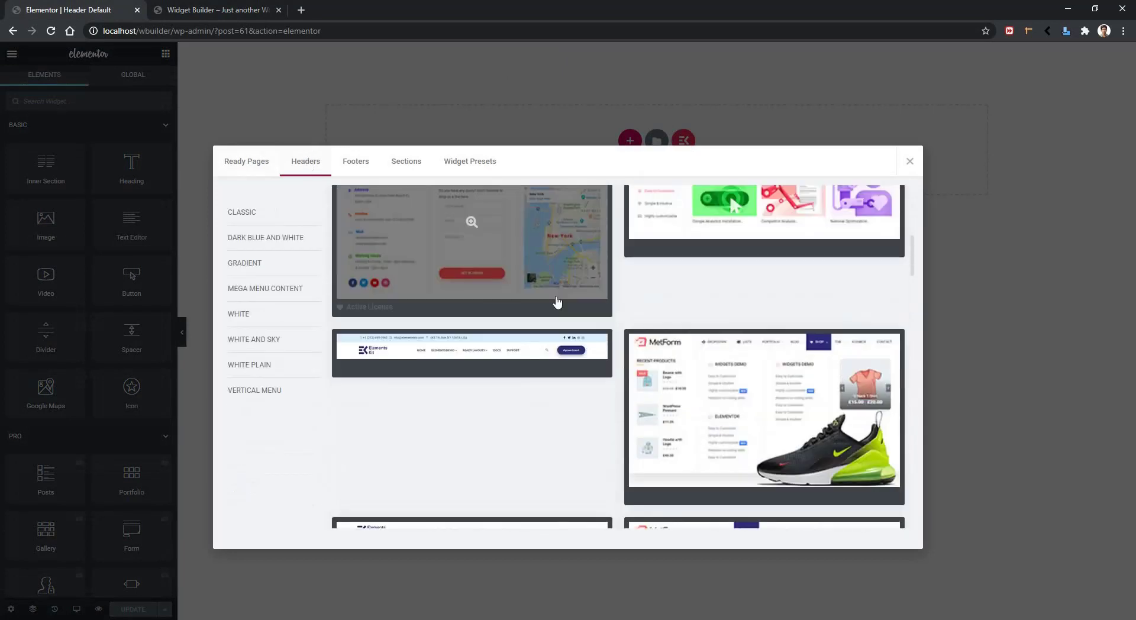
pyautogui.click(466, 349)
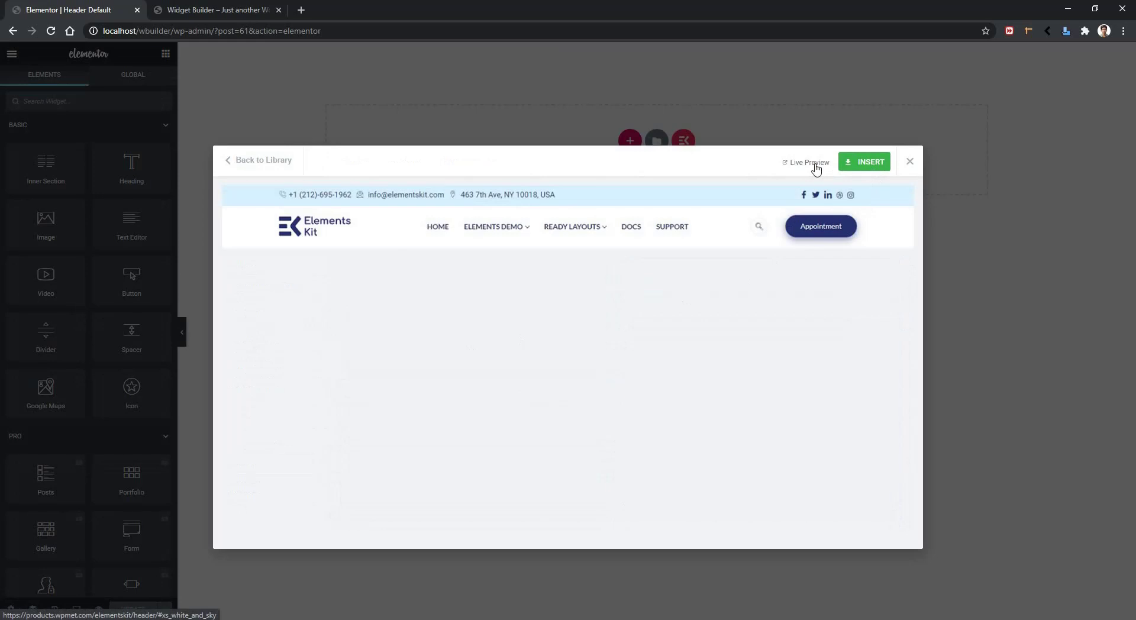
pyautogui.click(869, 163)
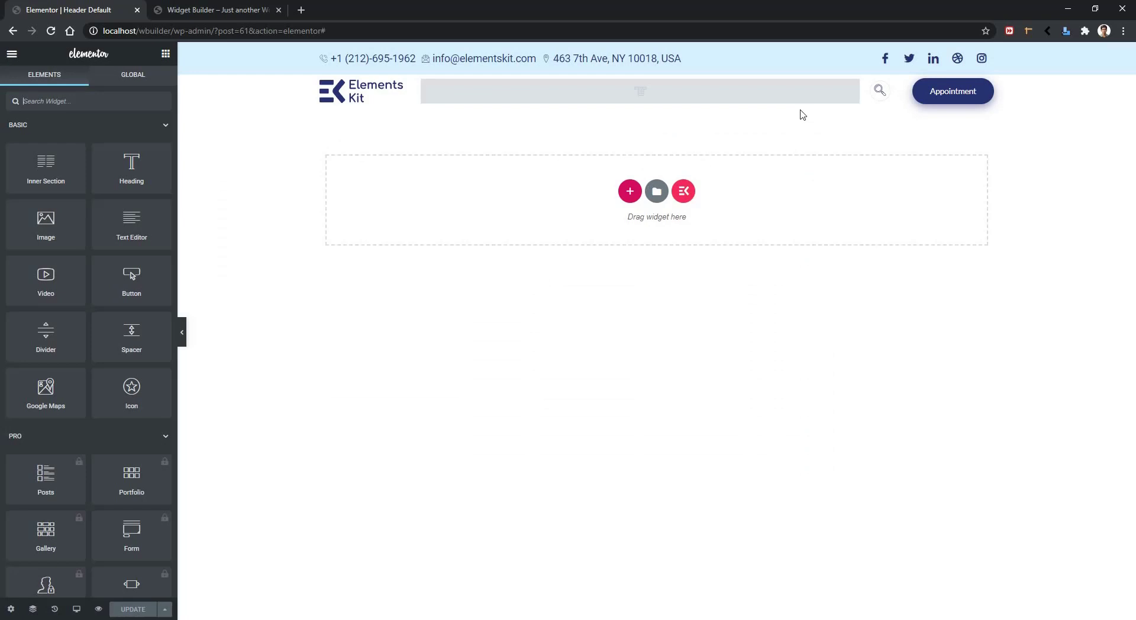
# Step: Create a new WordPress menu named "primary menu" for the header's navigation
pyautogui.click(820, 95)
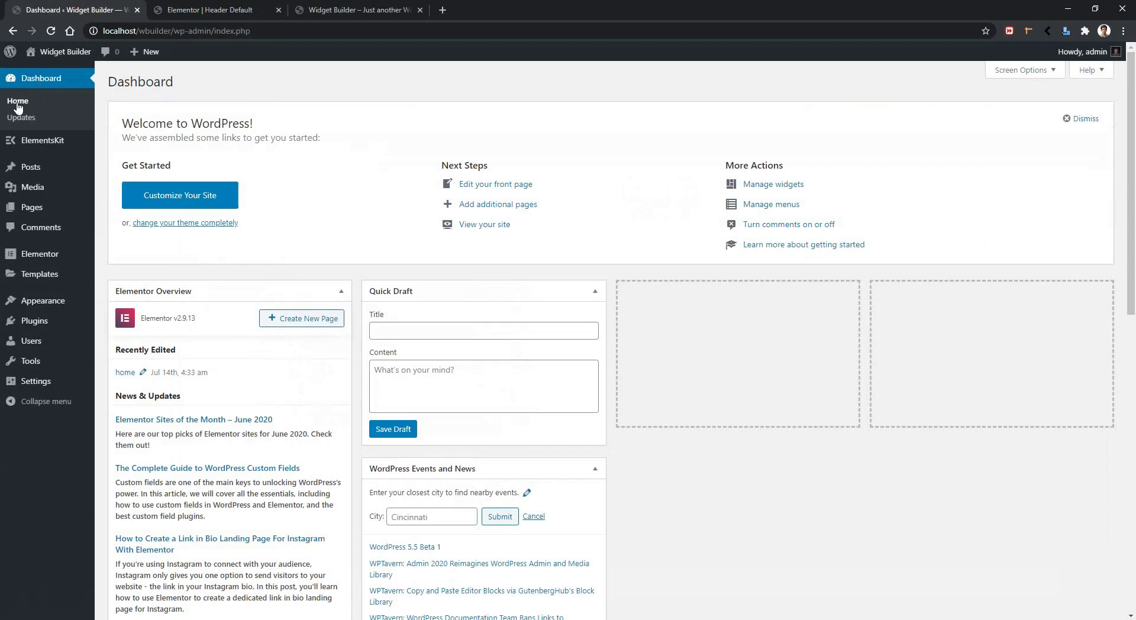
pyautogui.moveTo(38, 301)
pyautogui.click(124, 353)
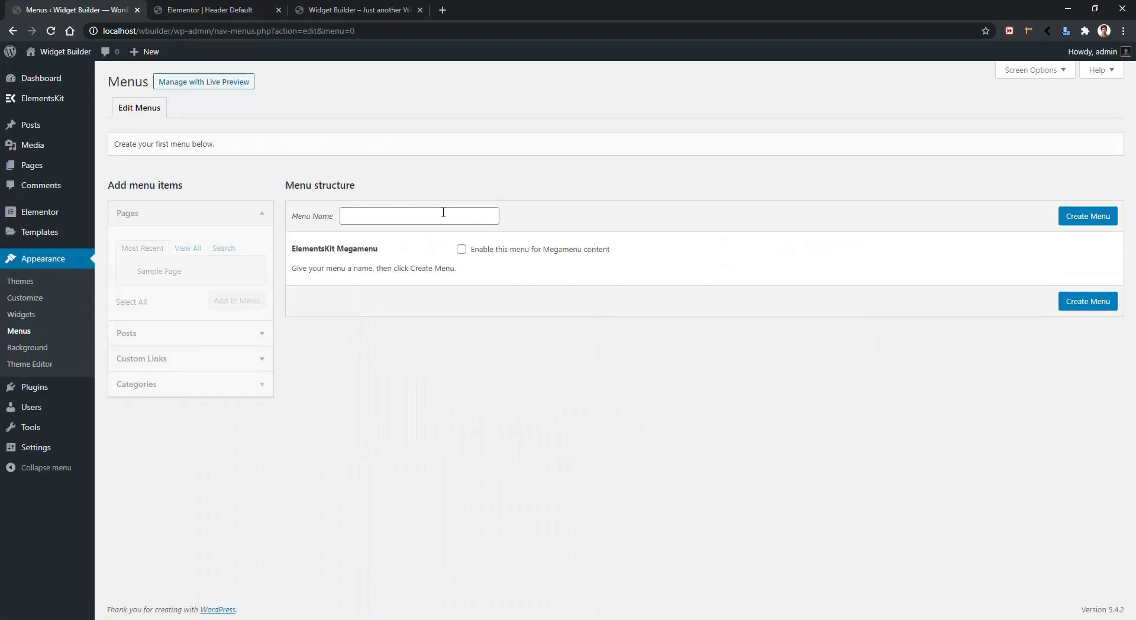
pyautogui.click(443, 212)
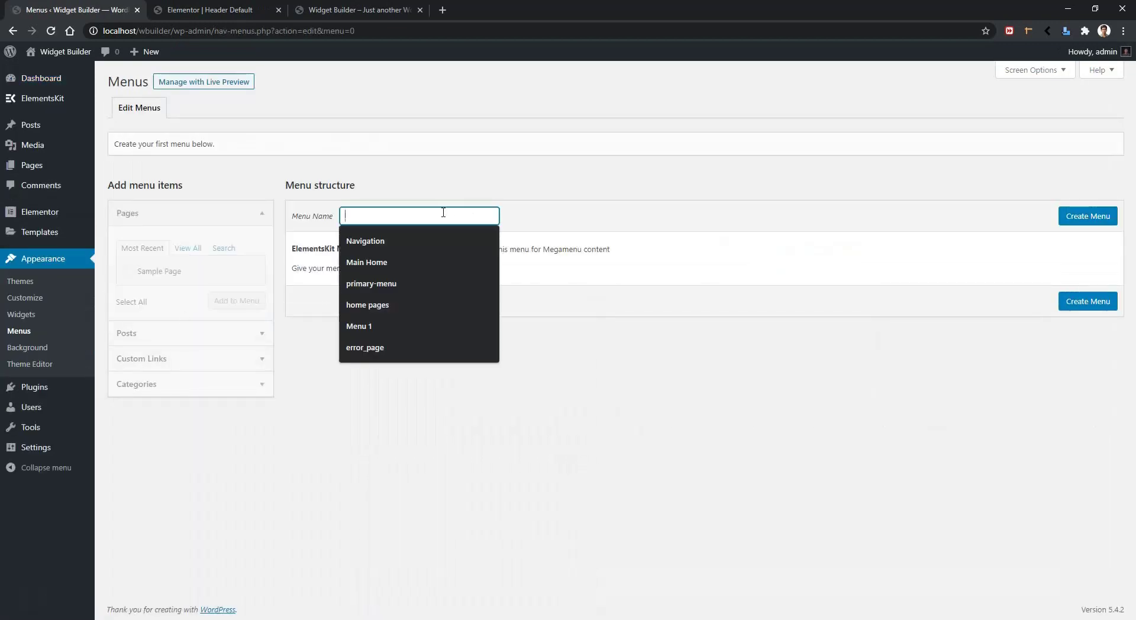
pyautogui.write('primary menu')
pyautogui.press('Down')
pyautogui.press('Down')
pyautogui.press('Down')
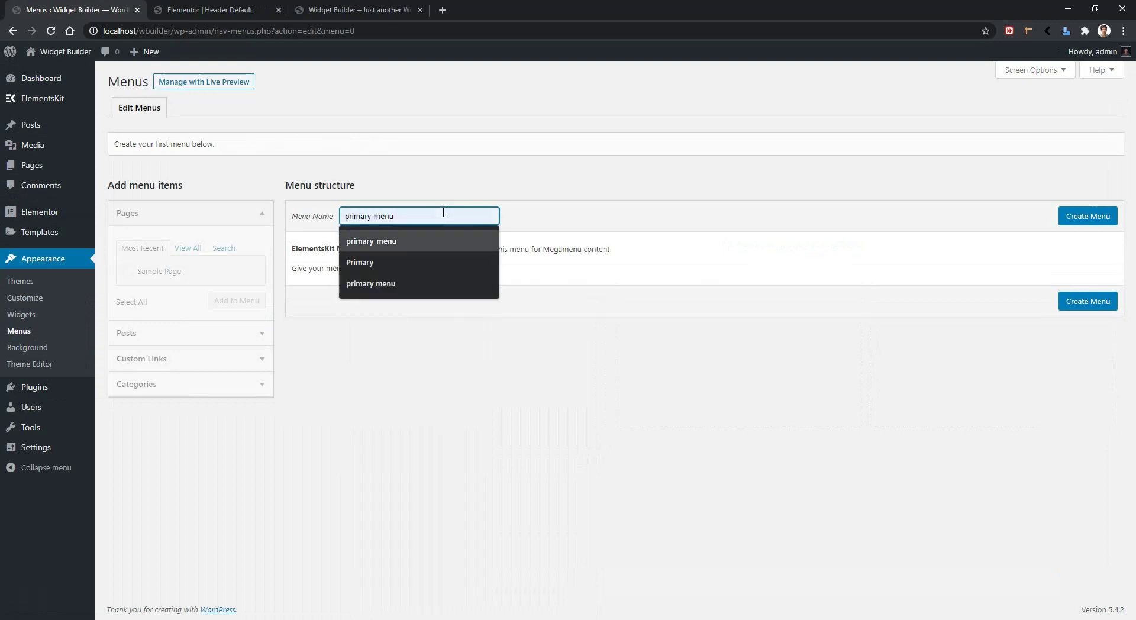
pyautogui.press('Escape')
pyautogui.click(1074, 220)
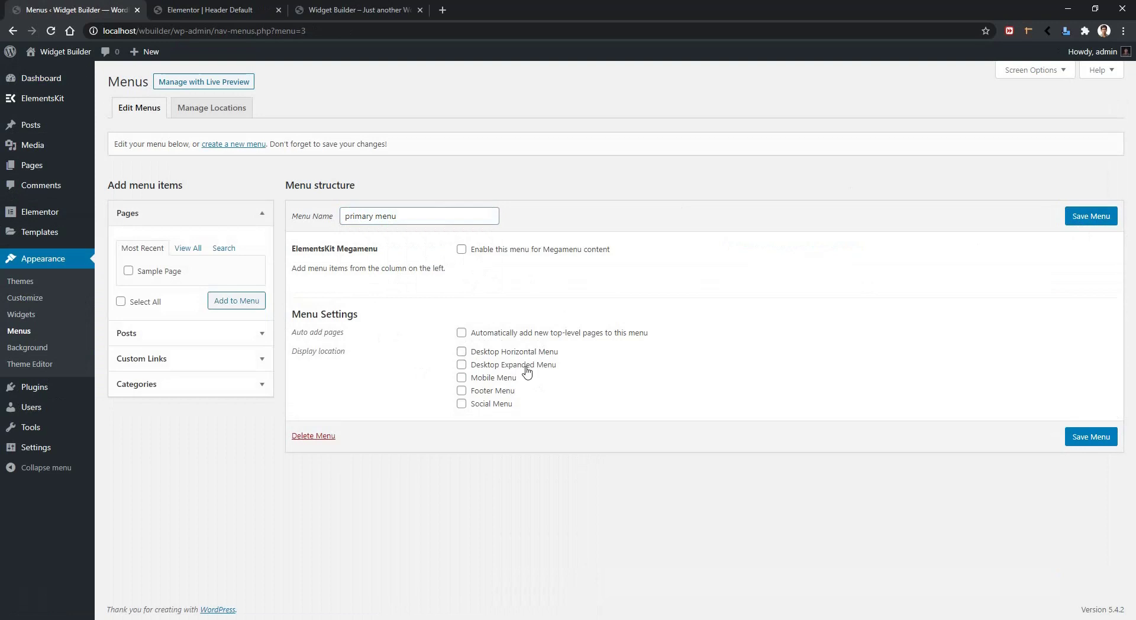
# Step: Add custom links to the primary menu: Home with URL #home and About with URL #about
pyautogui.click(156, 358)
pyautogui.click(199, 302)
pyautogui.write('#home')
pyautogui.click(197, 328)
pyautogui.write('Home')
pyautogui.press('Return')
pyautogui.write('#about')
pyautogui.click(202, 328)
pyautogui.write('About')
pyautogui.press('Return')
# Step: Add custom links named Testimonial, Portfolio and Services to the primary menu, using # as the URL
pyautogui.write('#')
pyautogui.click(211, 327)
pyautogui.write('Testimonial')
pyautogui.press('Return')
pyautogui.write('Portfiolio')
pyautogui.click(236, 353)
pyautogui.click(204, 301)
pyautogui.write('#')
pyautogui.click(204, 328)
pyautogui.write('Services')
pyautogui.click(237, 353)
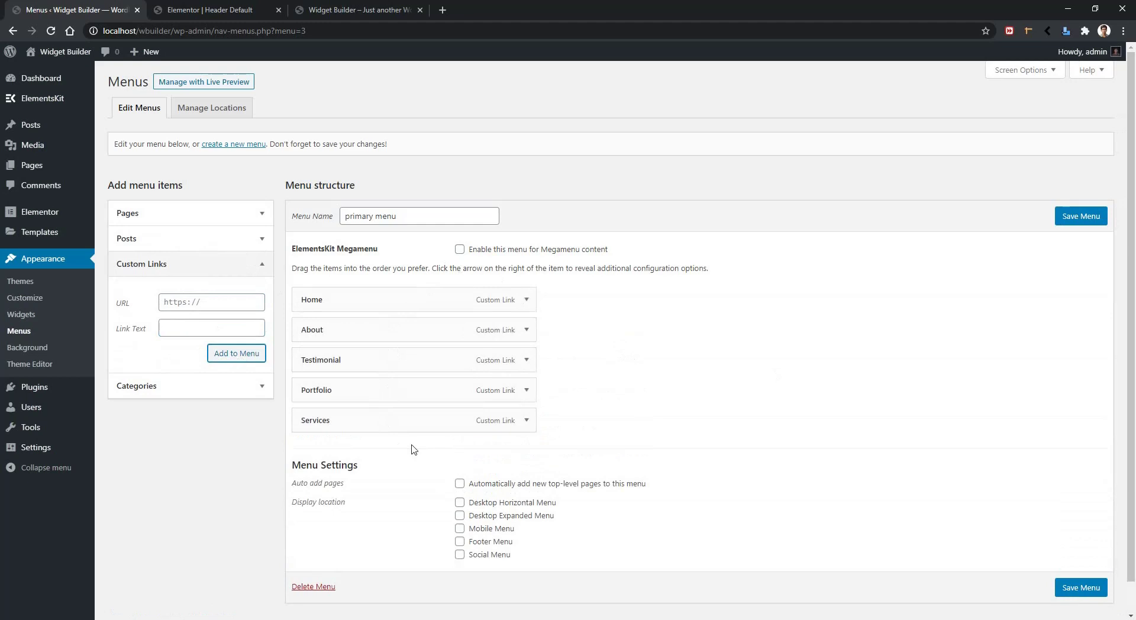
# Step: Add three more custom links with URL # named Sub menu 1, Submenu 2 and Submenu 3
pyautogui.click(222, 303)
pyautogui.write('#')
pyautogui.press('Tab')
pyautogui.write('Sub menu 1')
pyautogui.press('Return')
pyautogui.click(212, 304)
pyautogui.write('#')
pyautogui.press('Tab')
pyautogui.write('Submenu 2')
pyautogui.press('Return')
pyautogui.write('Submenu 3')
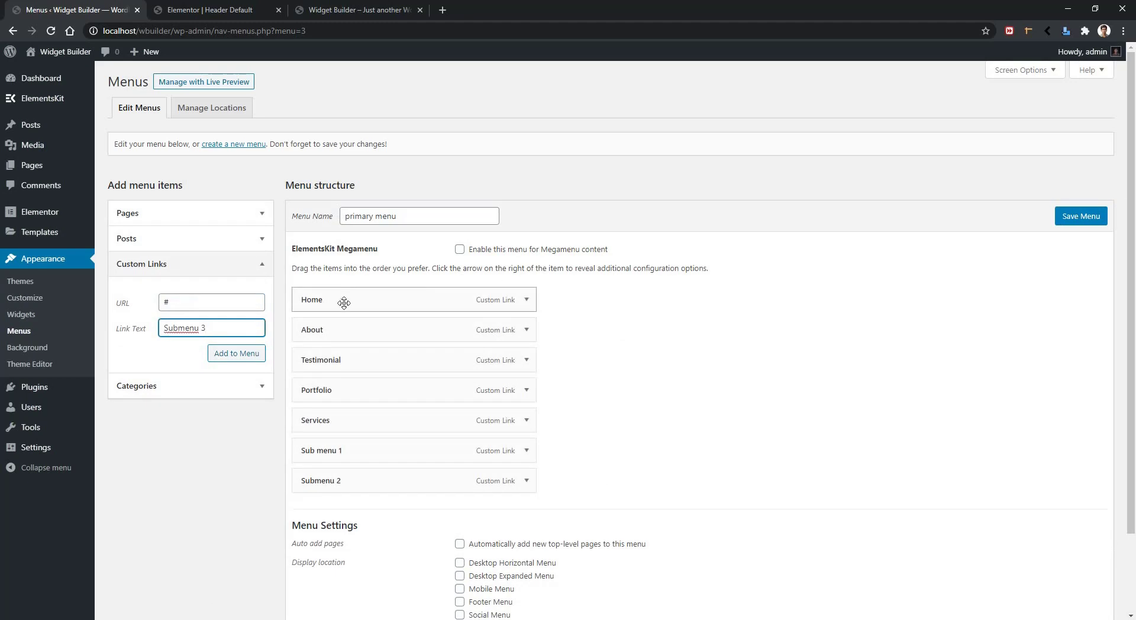
pyautogui.press('Return')
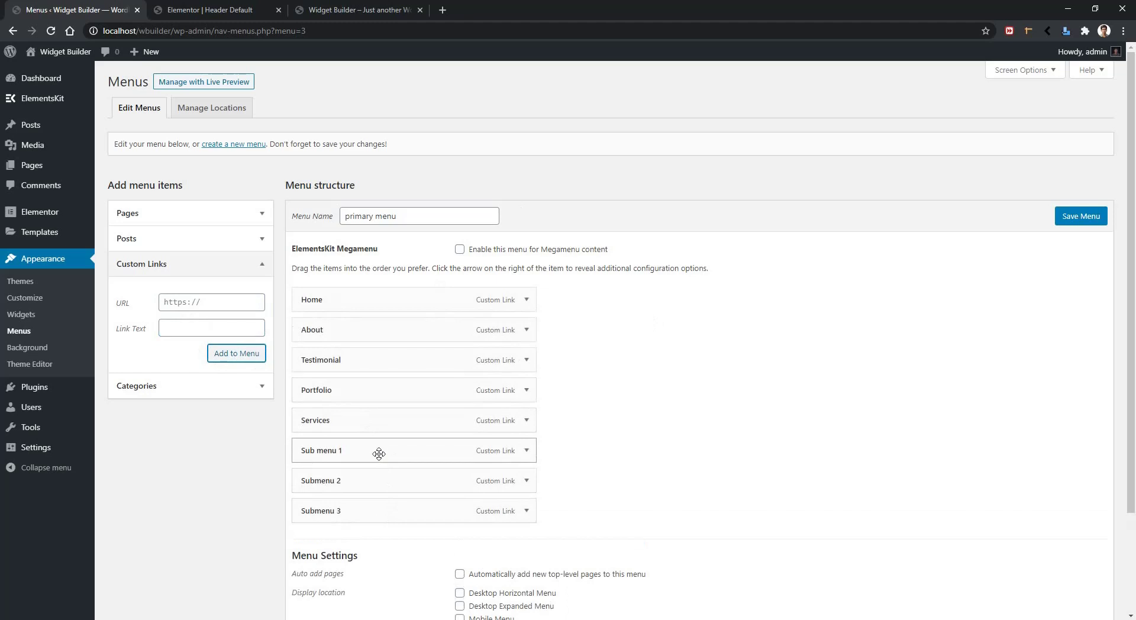
# Step: Nest Sub menu 1, Submenu 2 and Submenu 3 in order as sub items of About and save the menu
pyautogui.moveTo(378, 454); pyautogui.dragTo(408, 362)
pyautogui.moveTo(375, 480); pyautogui.dragTo(397, 392)
pyautogui.moveTo(370, 511); pyautogui.dragTo(392, 431)
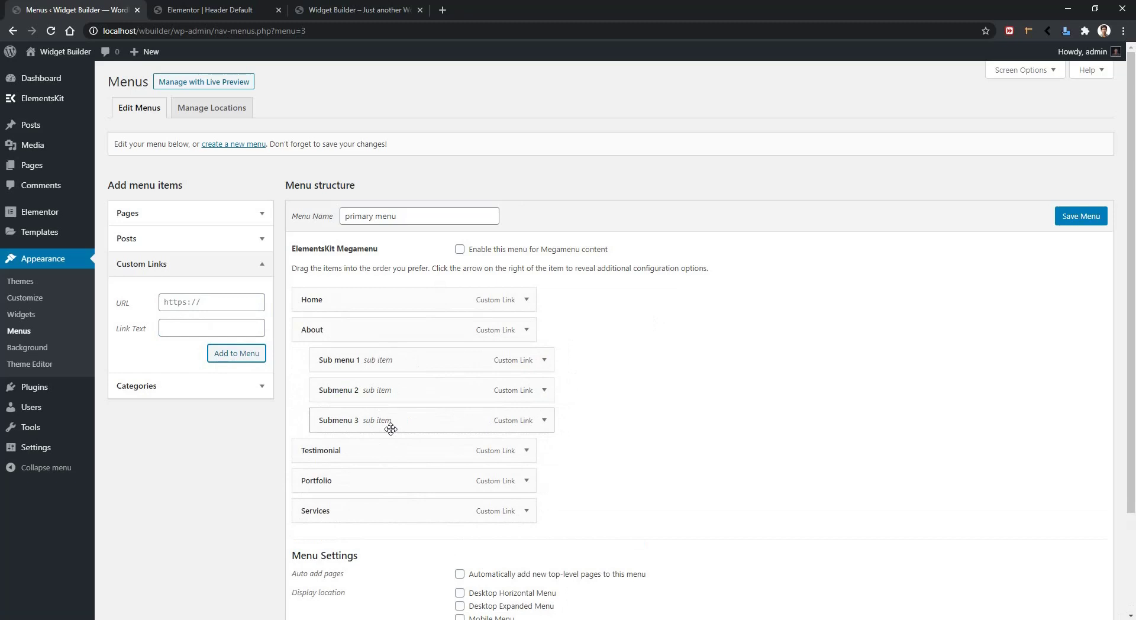
pyautogui.click(1081, 216)
# Step: Reload the Header Default template in the Elementor editor and assign primary menu to the header's Nav menu widget
pyautogui.click(224, 13)
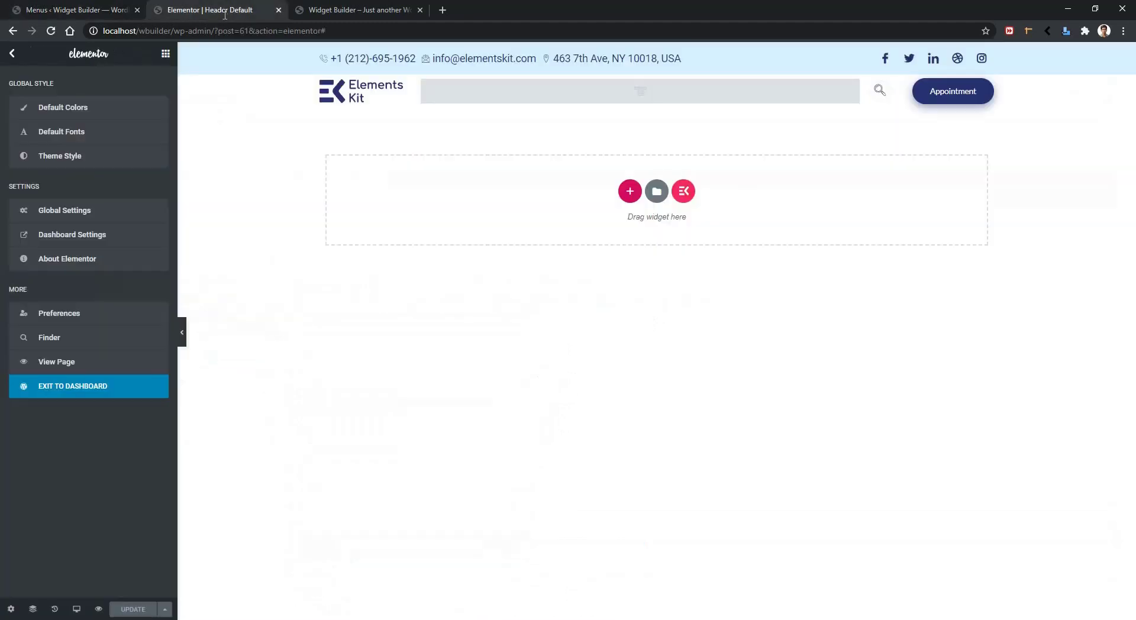
pyautogui.click(52, 31)
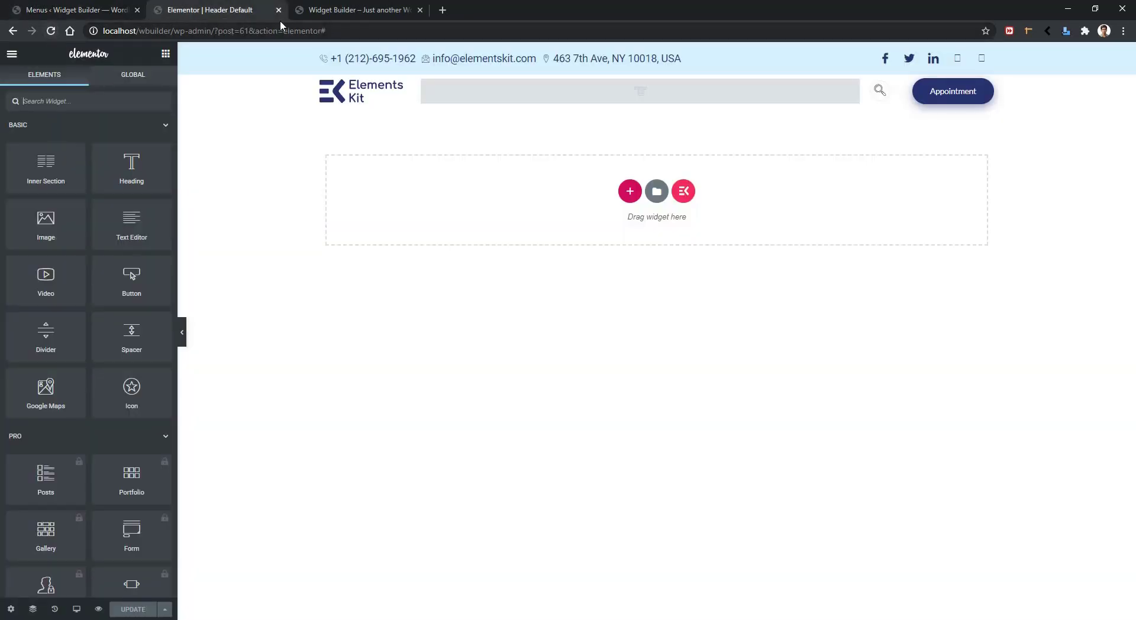
pyautogui.click(604, 100)
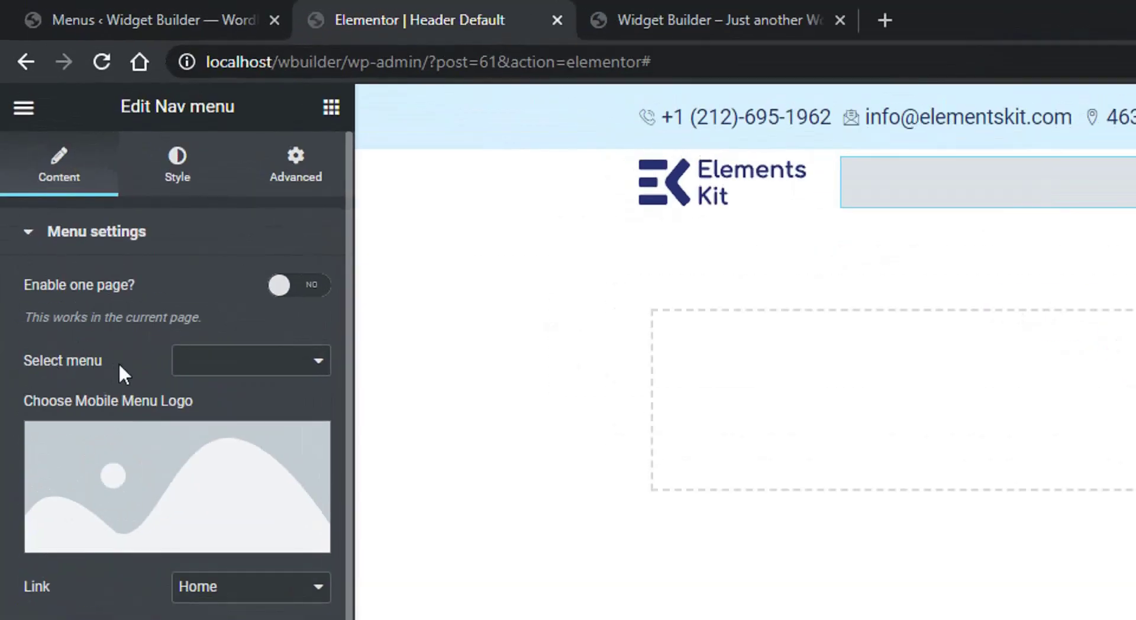
pyautogui.click(270, 359)
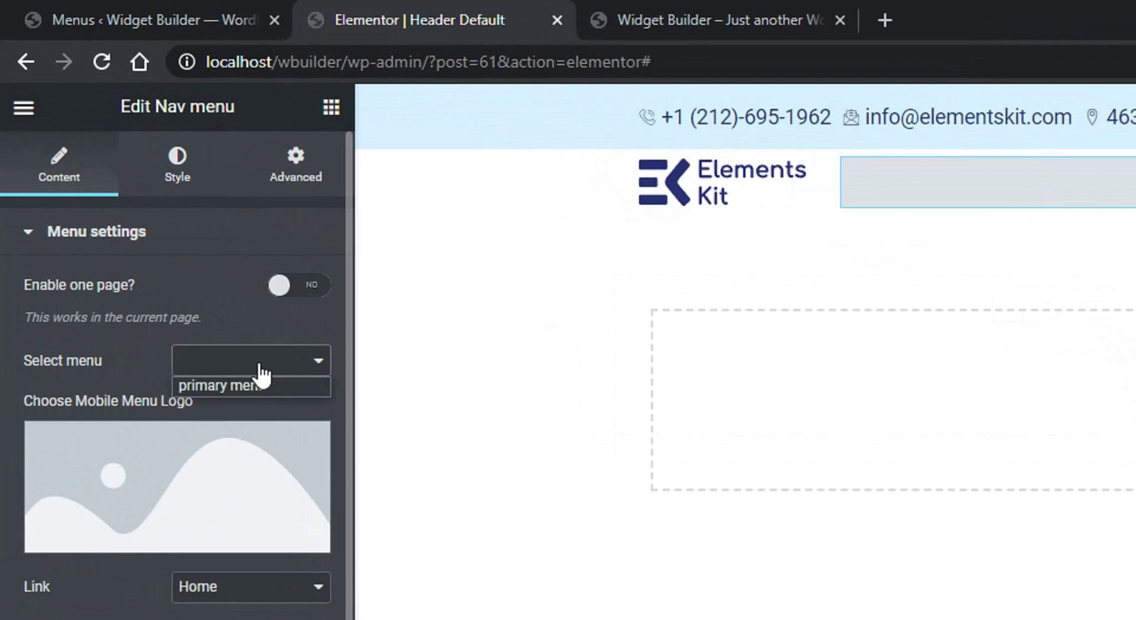
pyautogui.click(234, 384)
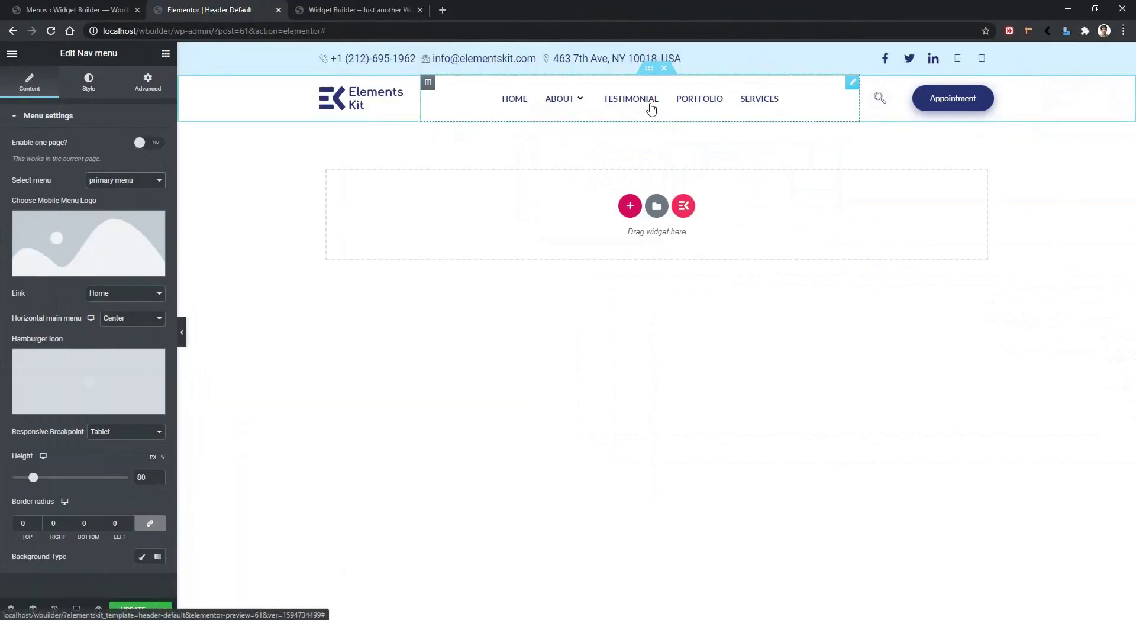
# Step: Update the header template and check the new header on the reloaded site home page
pyautogui.click(132, 609)
pyautogui.click(355, 10)
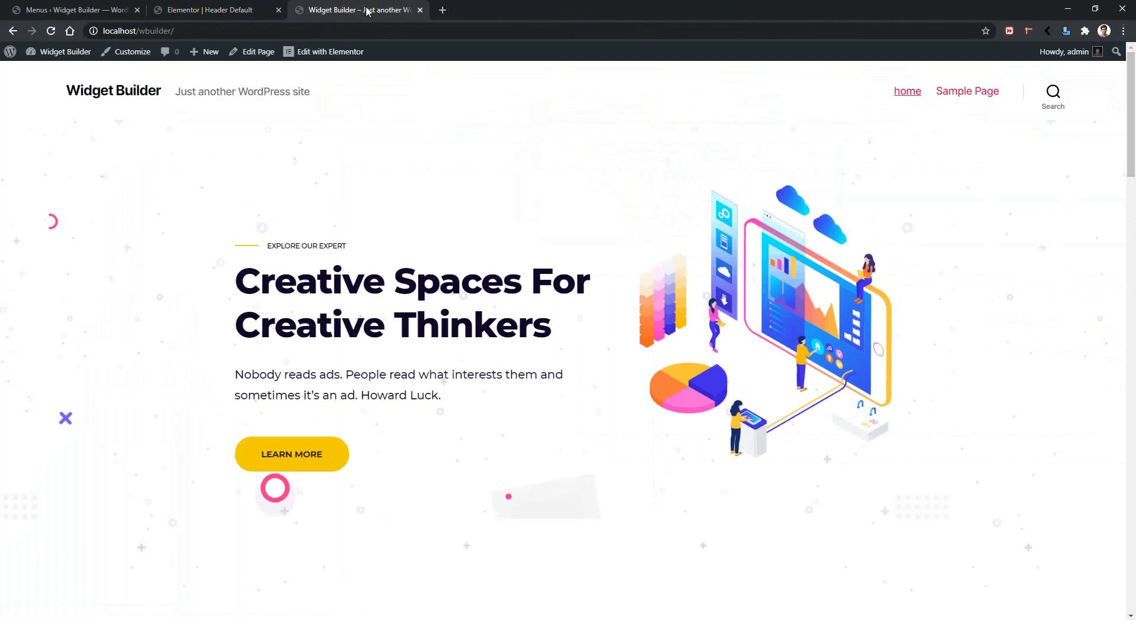
pyautogui.click(50, 31)
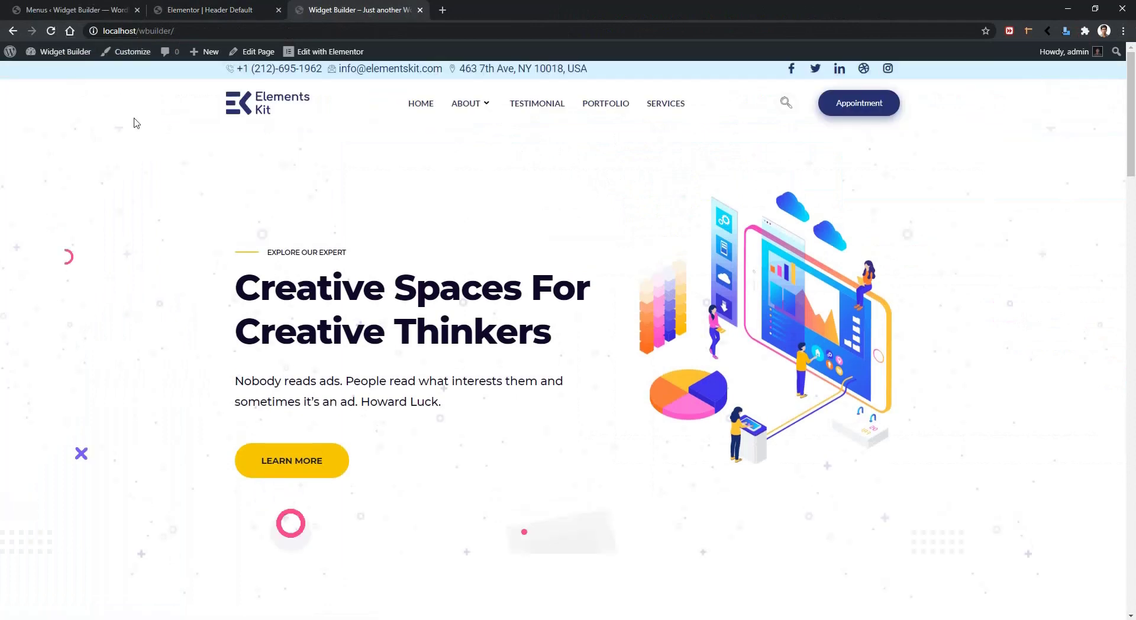
pyautogui.scroll(-7, 375, 187)
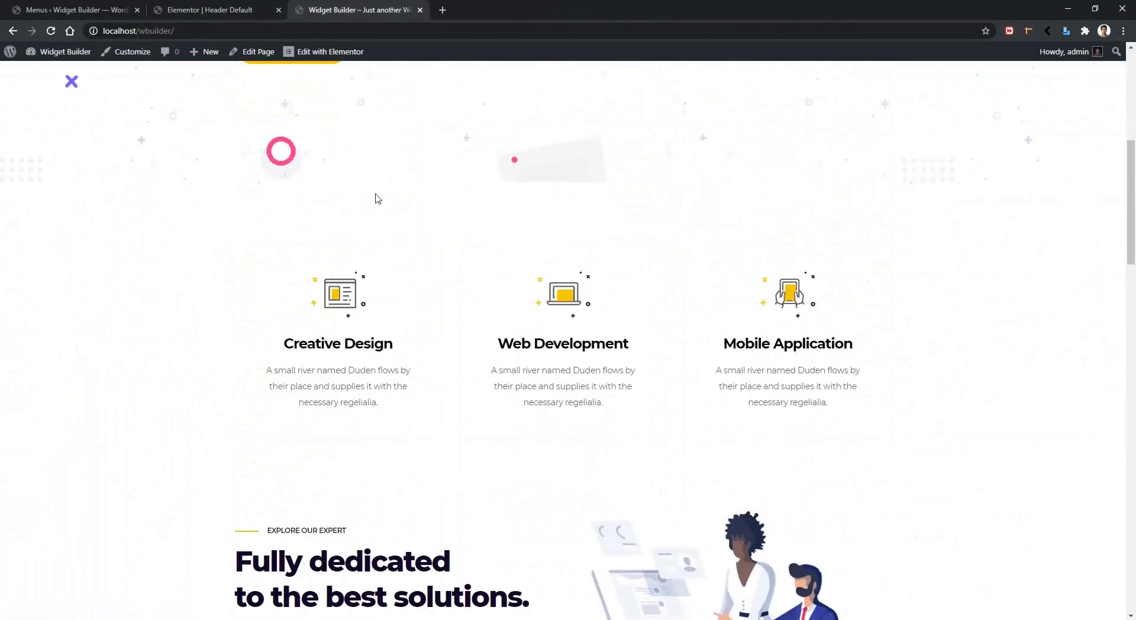
pyautogui.scroll(7, 375, 198)
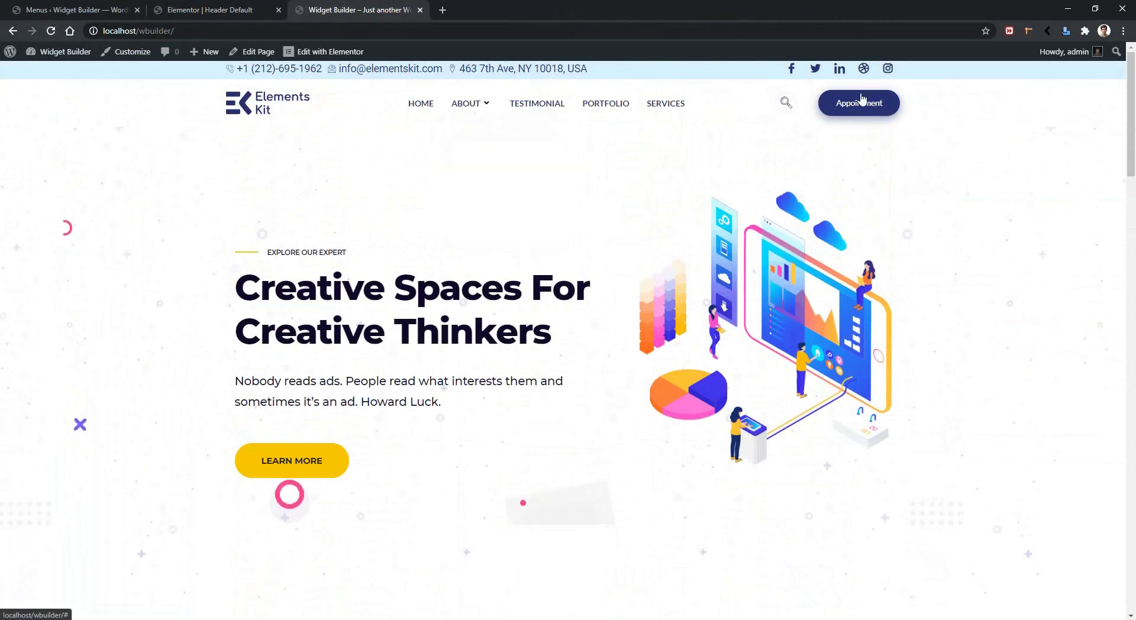
# Step: Return to the header template in Elementor and examine the phone item's settings in the contact bar's Icon List
pyautogui.click(225, 18)
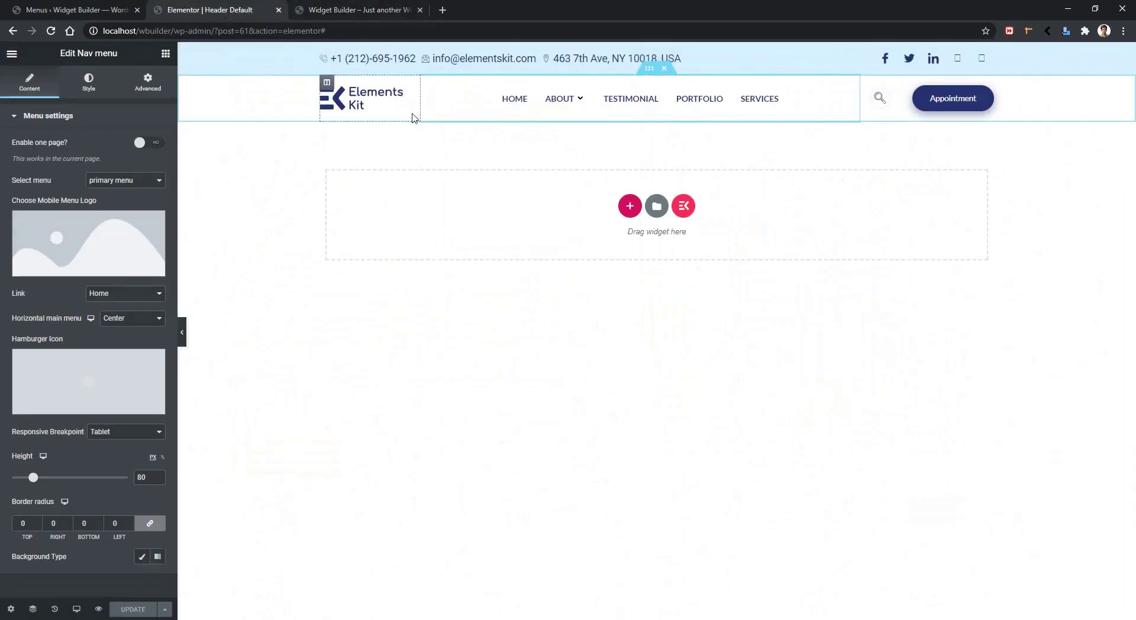
pyautogui.click(387, 62)
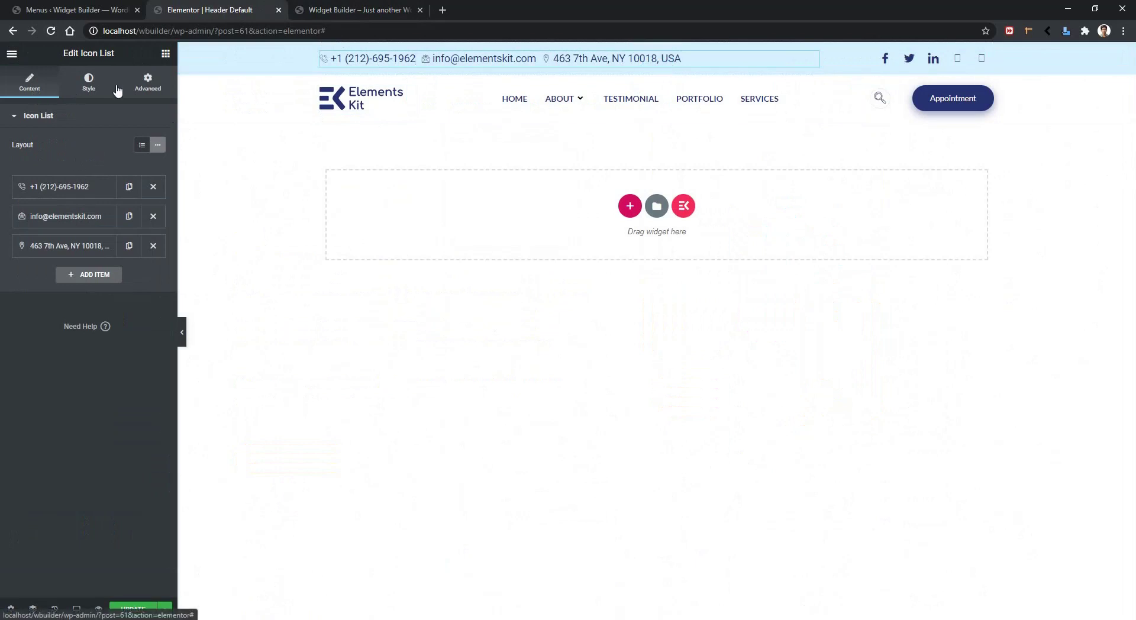
pyautogui.click(65, 186)
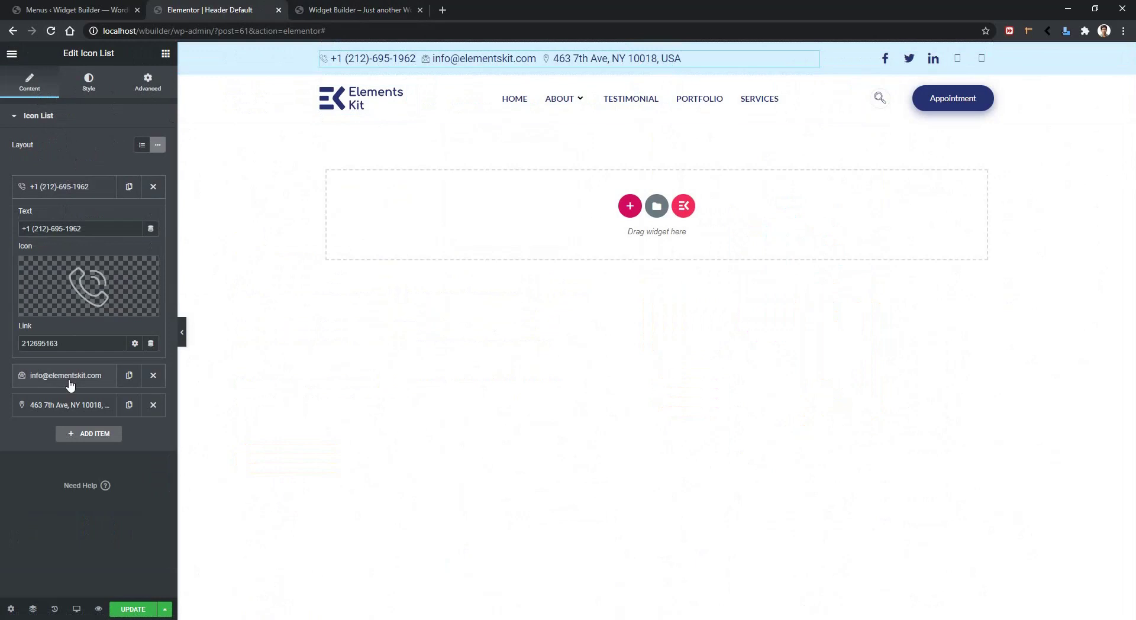
pyautogui.click(72, 188)
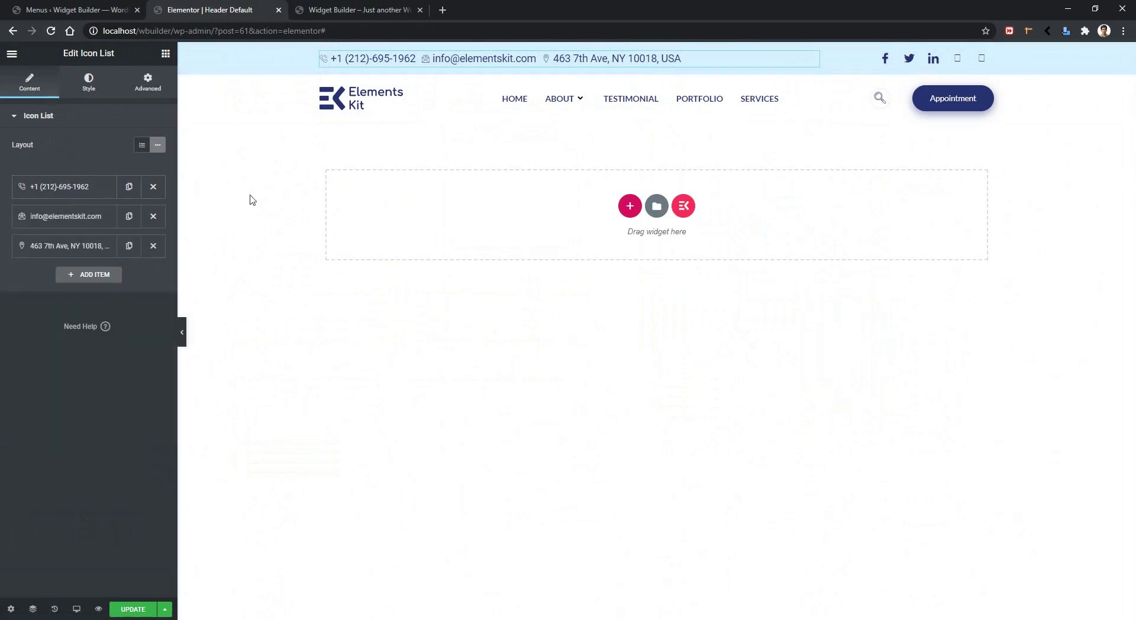
# Step: Search the widgets for "nav" and review the header Nav menu widget's menu selection, keeping primary menu
pyautogui.click(853, 81)
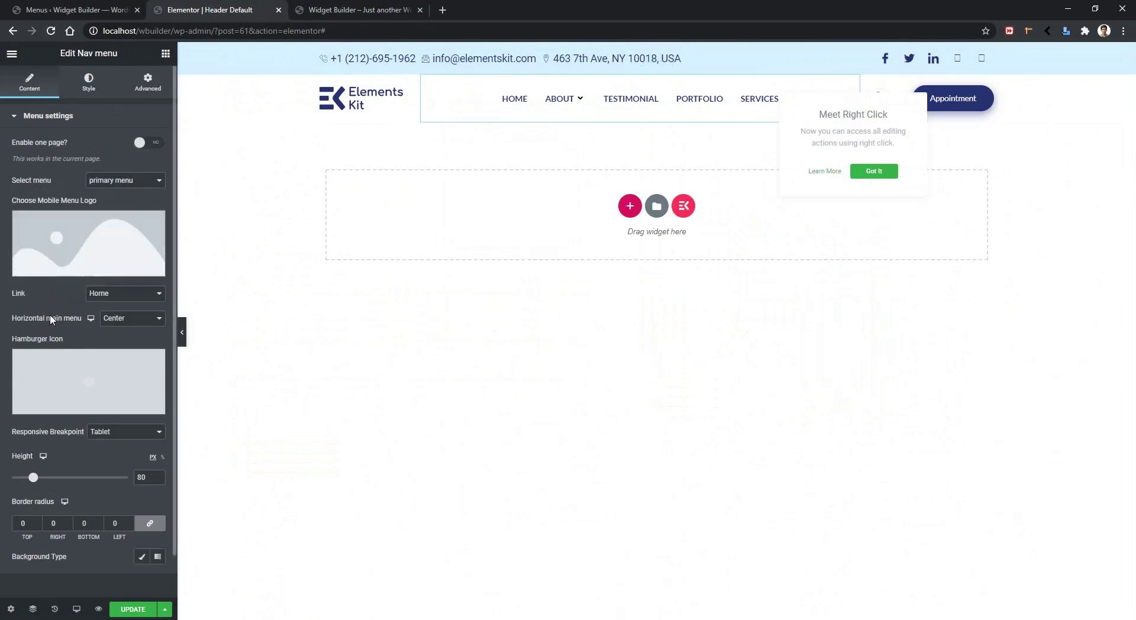
pyautogui.click(665, 102)
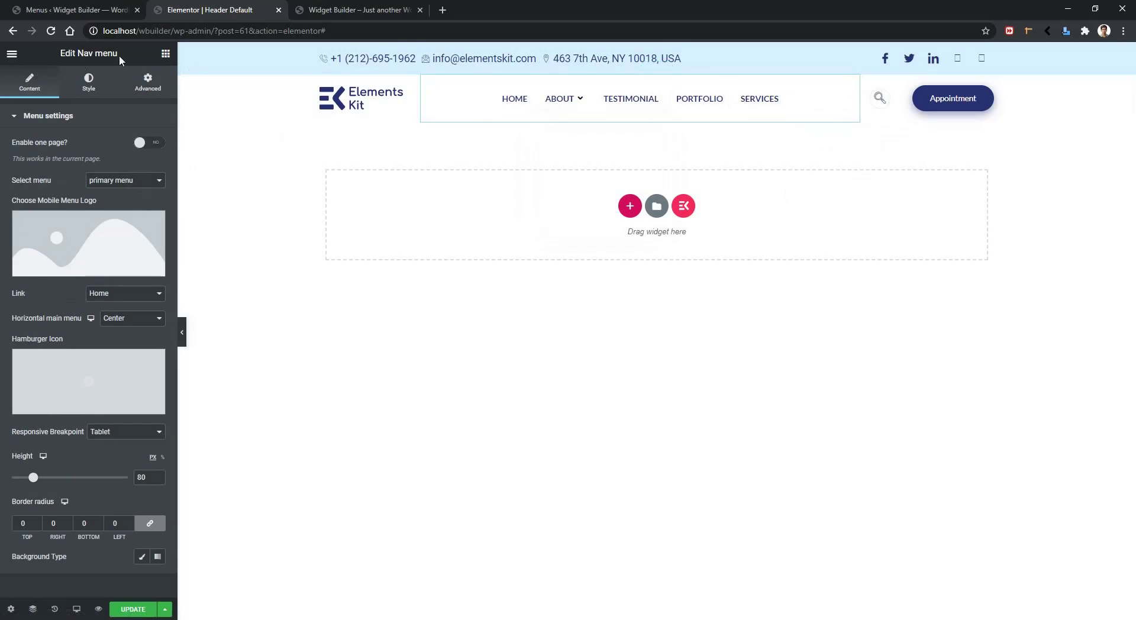
pyautogui.click(165, 54)
pyautogui.write('nav')
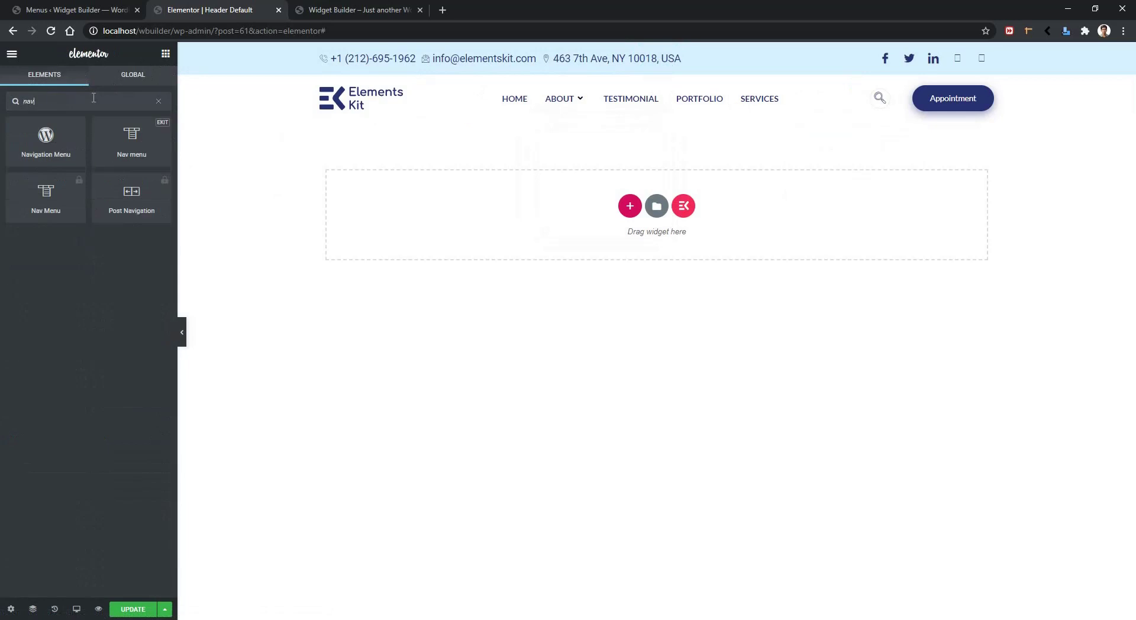
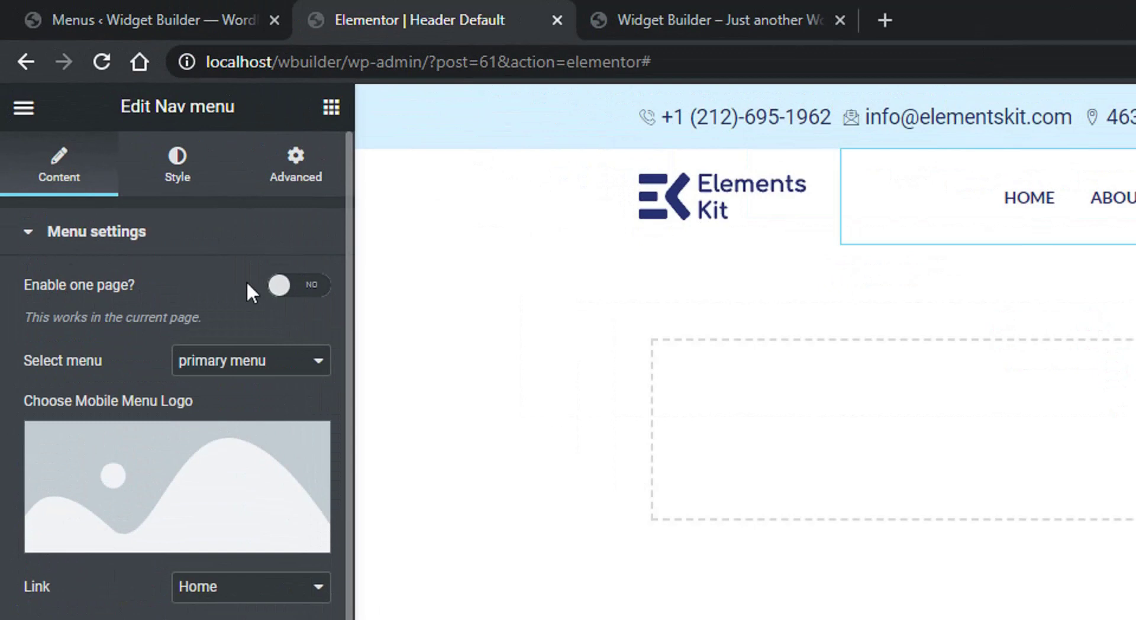
pyautogui.click(224, 370)
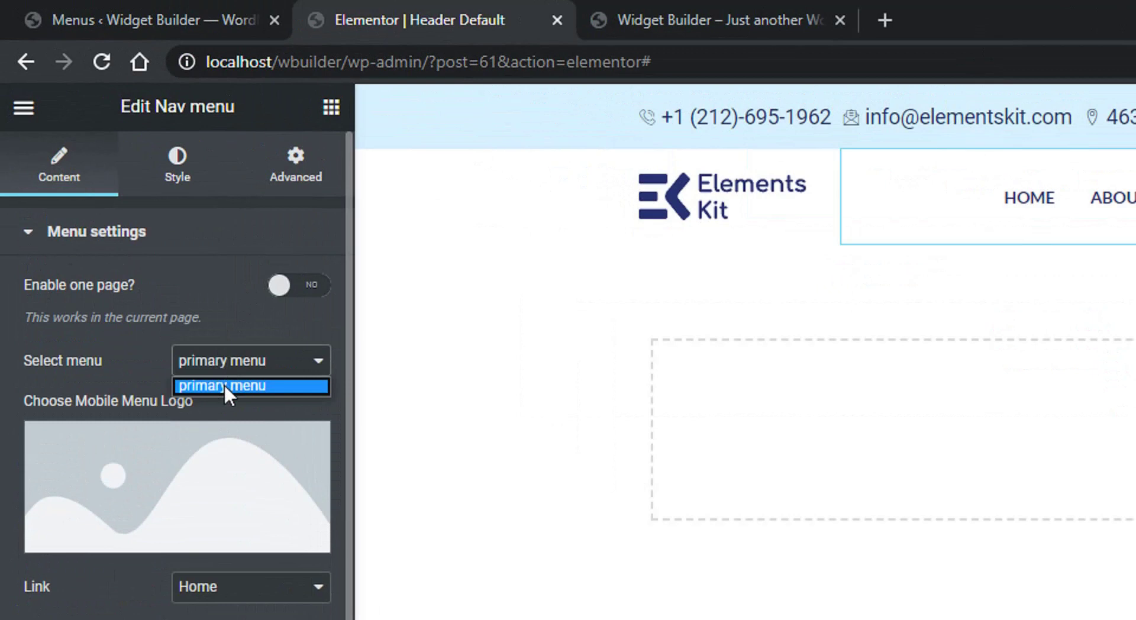
pyautogui.click(265, 388)
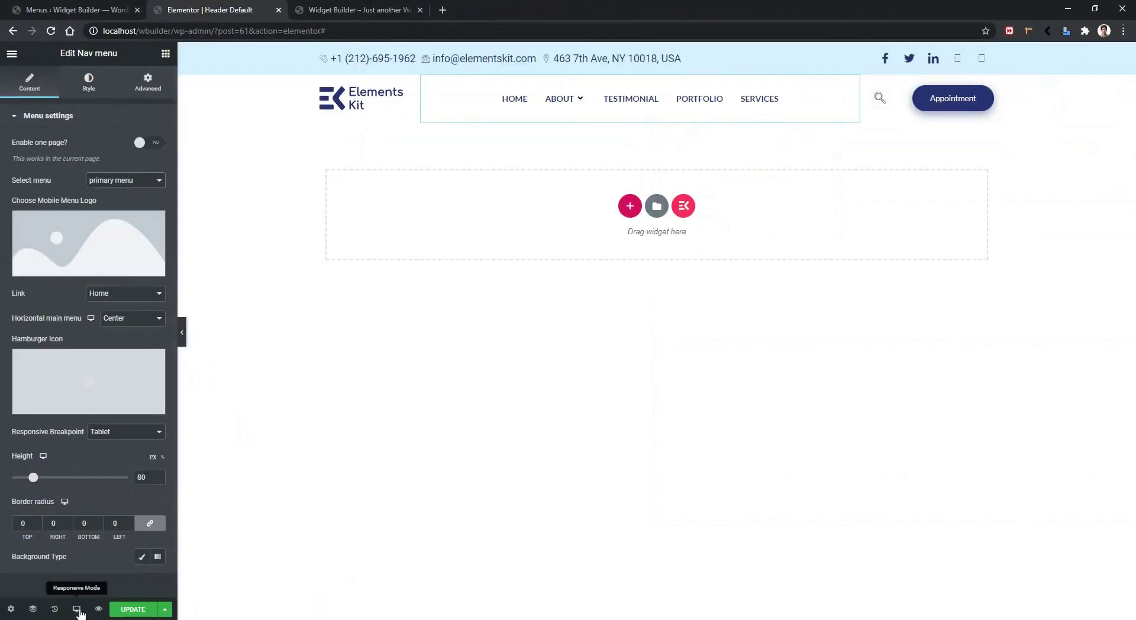
# Step: Preview the header in mobile view with the hamburger menu opened and return to the desktop preview
pyautogui.moveTo(77, 609)
pyautogui.click(83, 589)
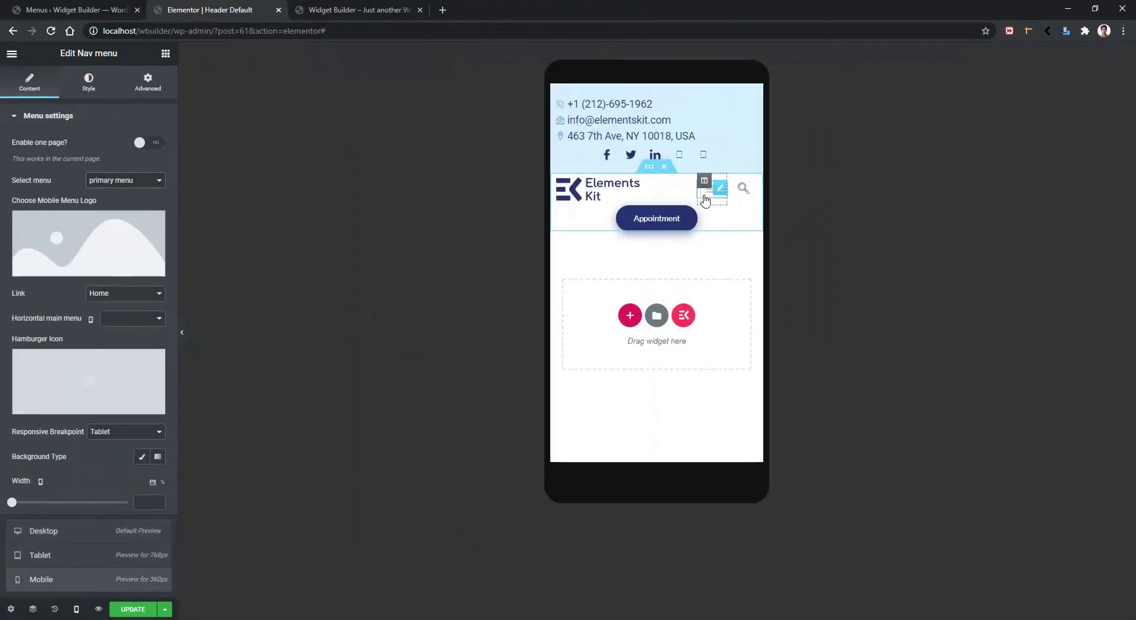
pyautogui.click(711, 196)
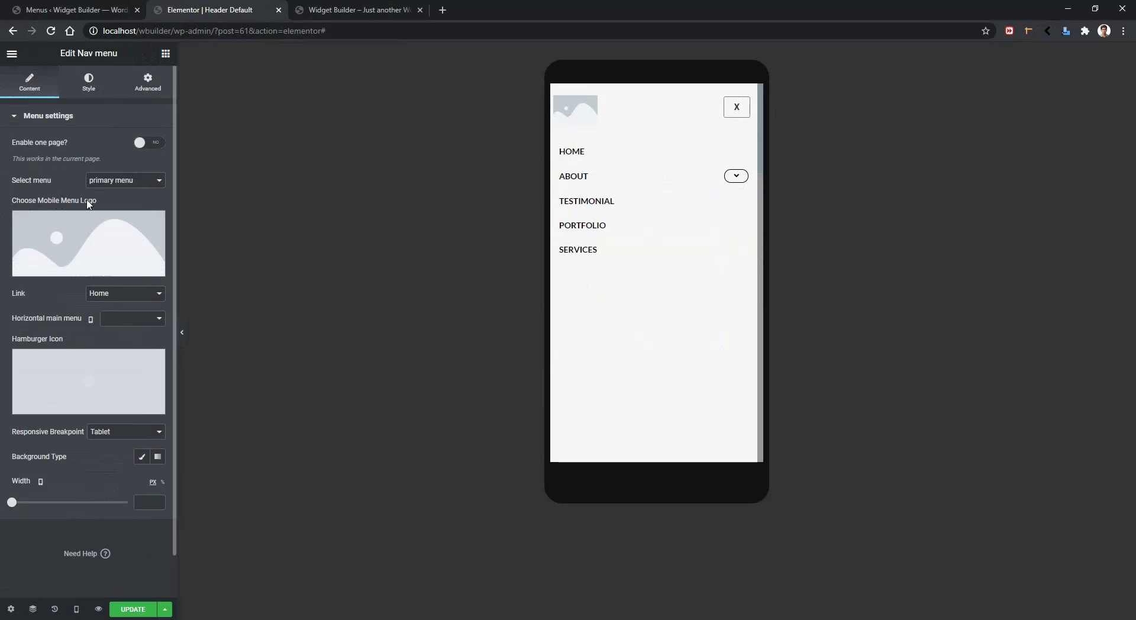
pyautogui.click(90, 320)
pyautogui.click(87, 543)
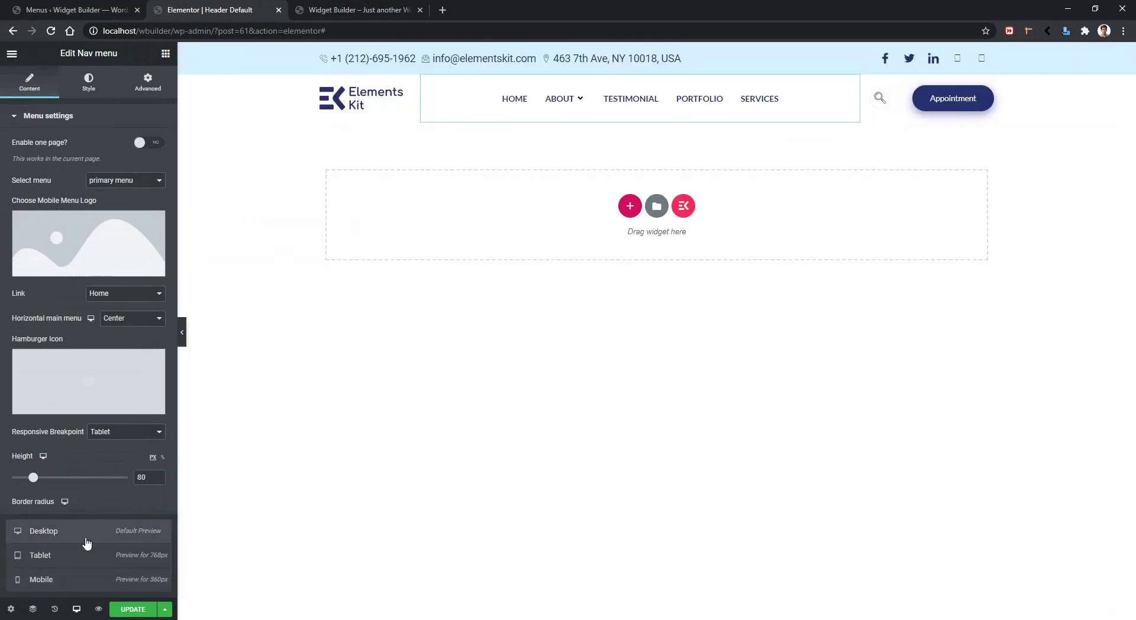
# Step: Set the ElementsKit logo from the media library as the Nav menu's mobile menu logo
pyautogui.moveTo(98, 237)
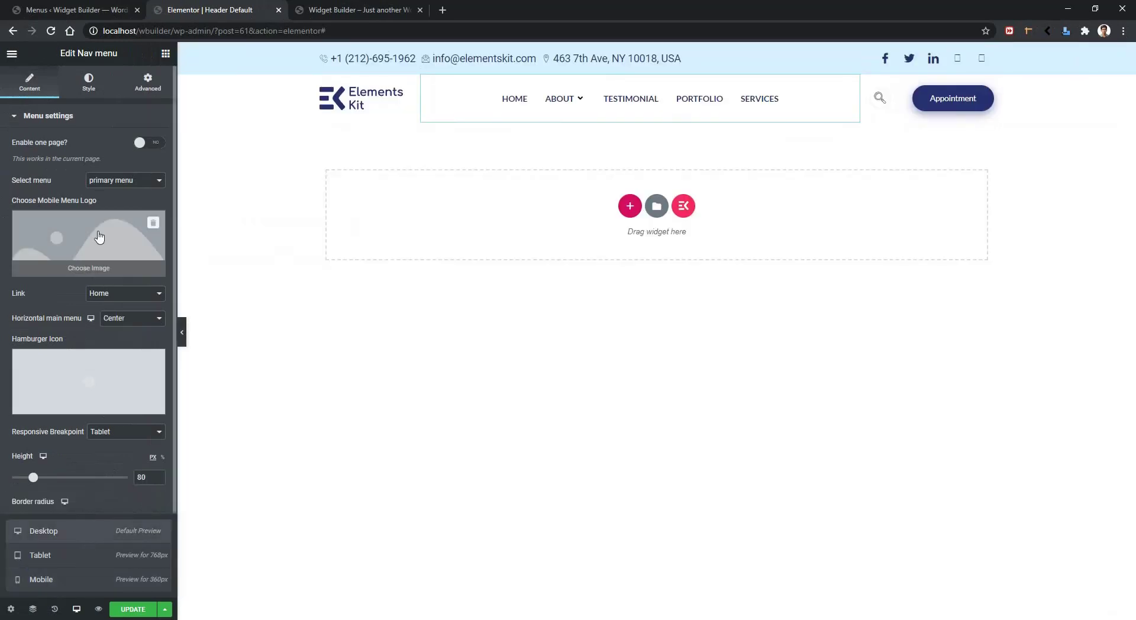
pyautogui.click(98, 236)
pyautogui.click(109, 100)
pyautogui.click(68, 199)
pyautogui.click(1065, 587)
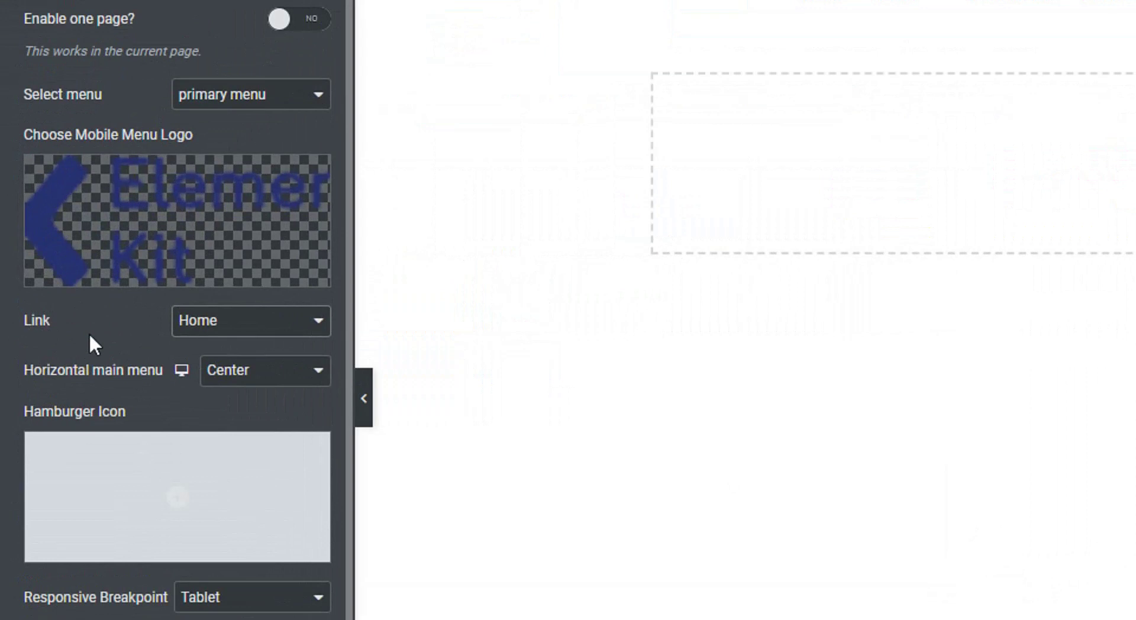
# Step: Try the Custom URL option for the mobile menu logo's link and set the link back to Home
pyautogui.moveTo(46, 223)
pyautogui.click(214, 329)
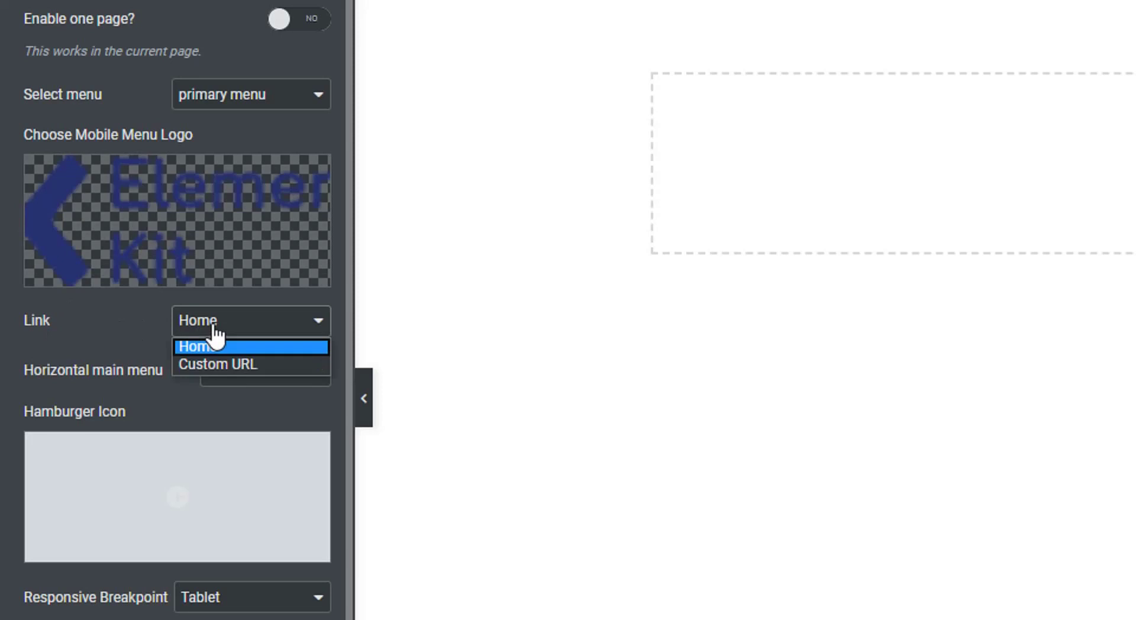
pyautogui.click(215, 363)
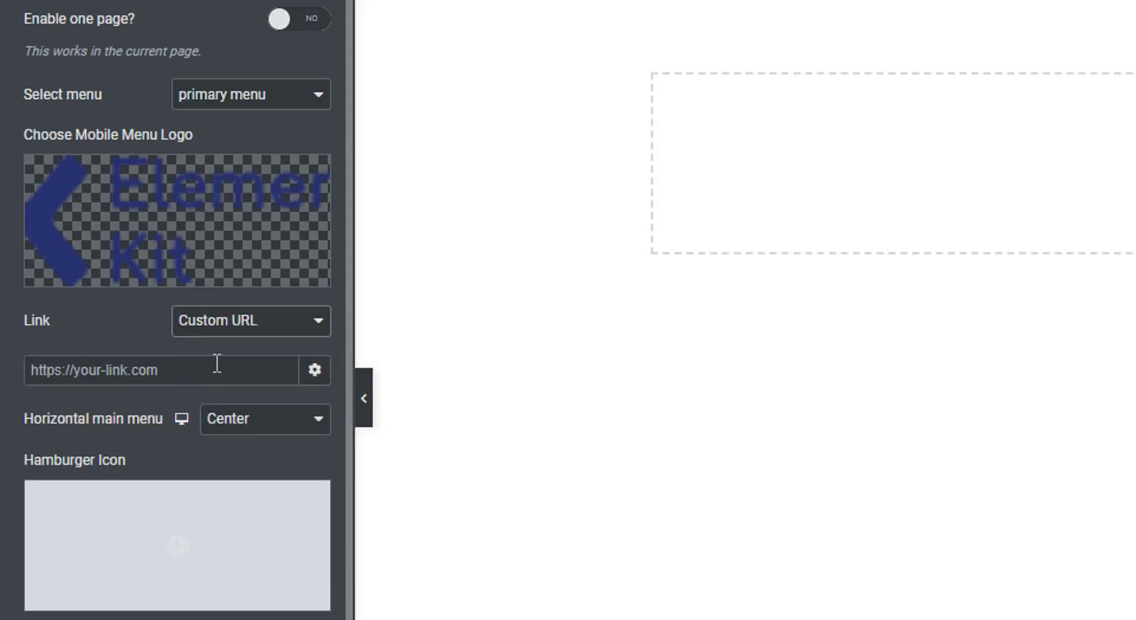
pyautogui.click(175, 372)
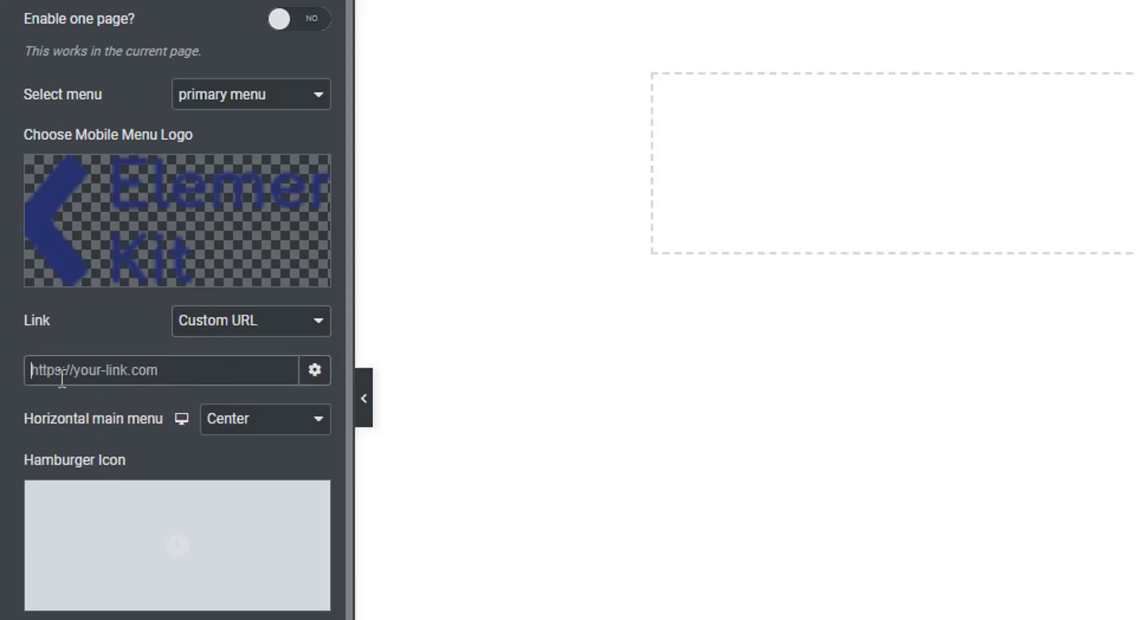
pyautogui.click(244, 326)
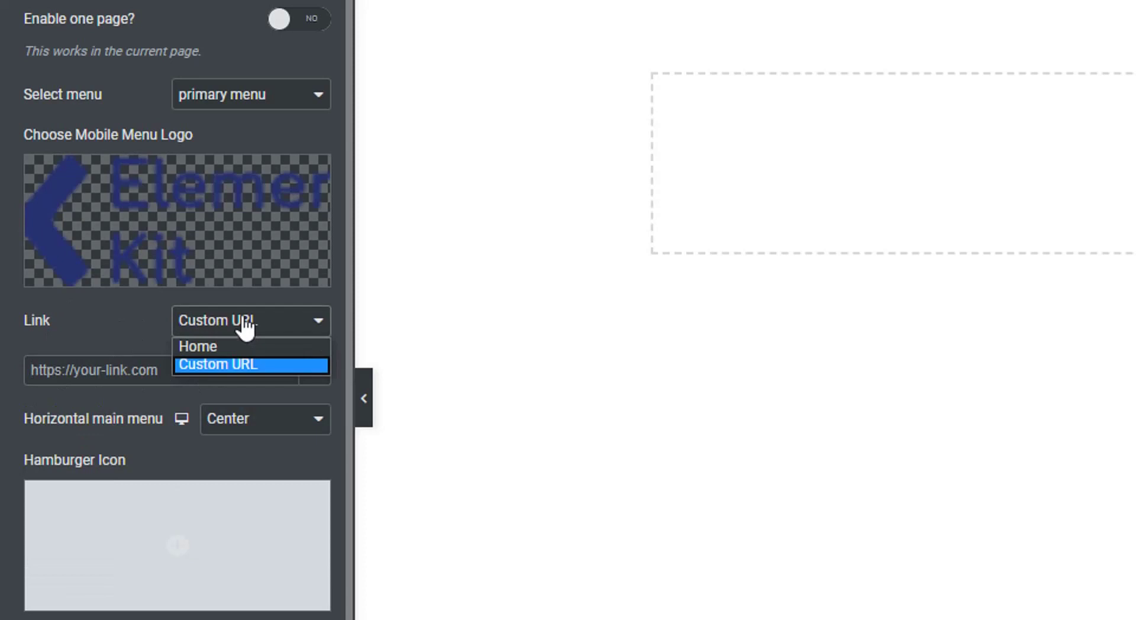
pyautogui.click(228, 344)
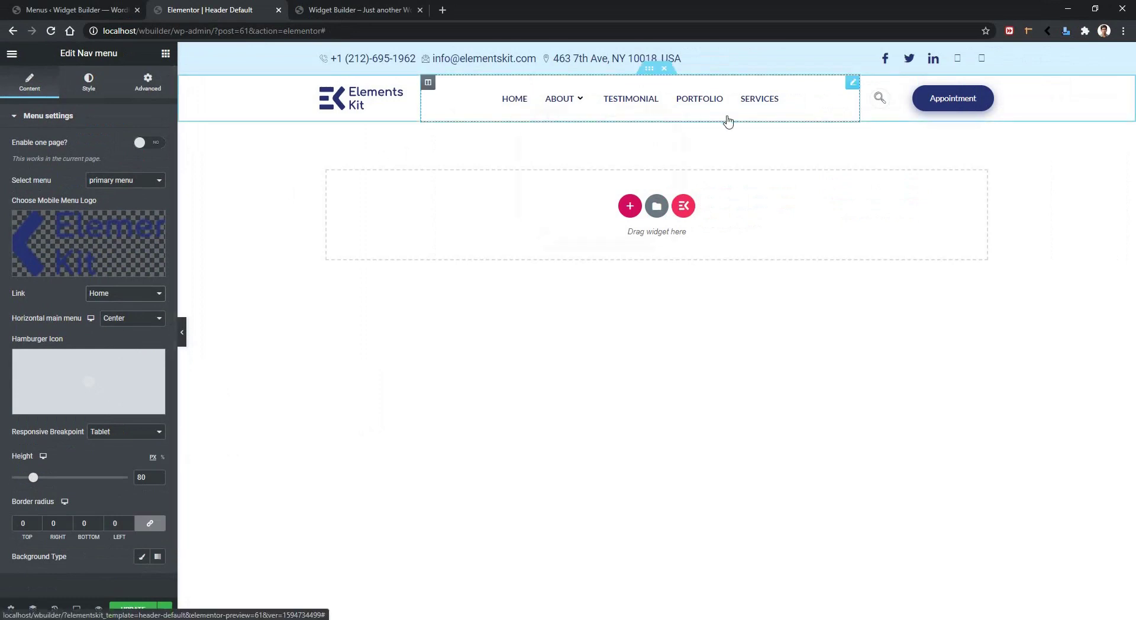
# Step: Try the Left and Right alignments for the horizontal main menu, and set it to Justified
pyautogui.moveTo(548, 89)
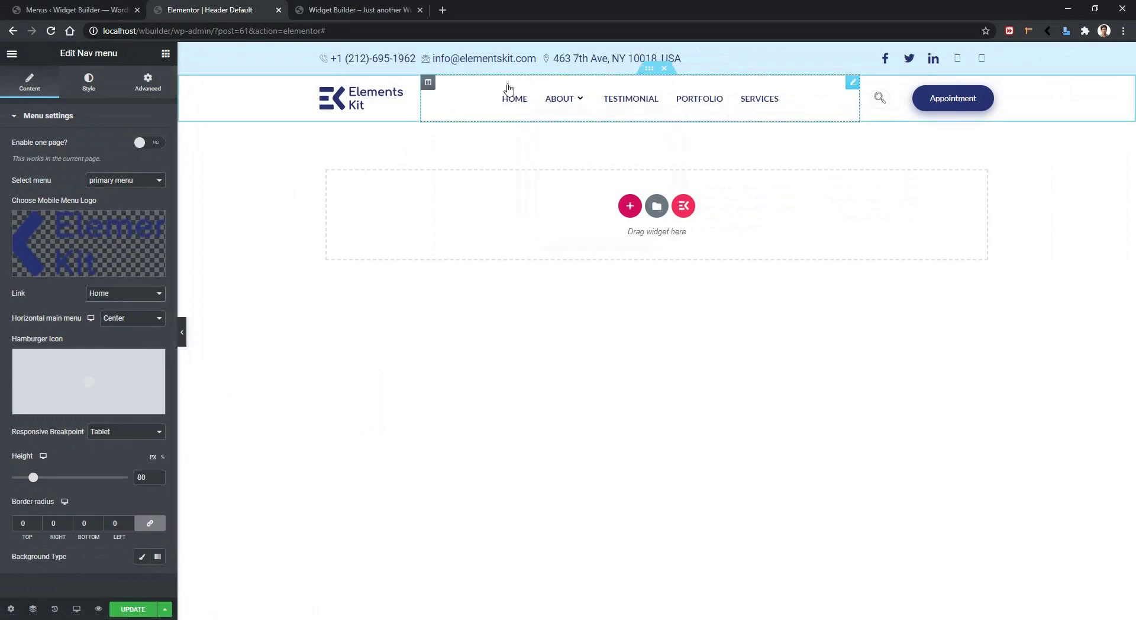
pyautogui.click(126, 323)
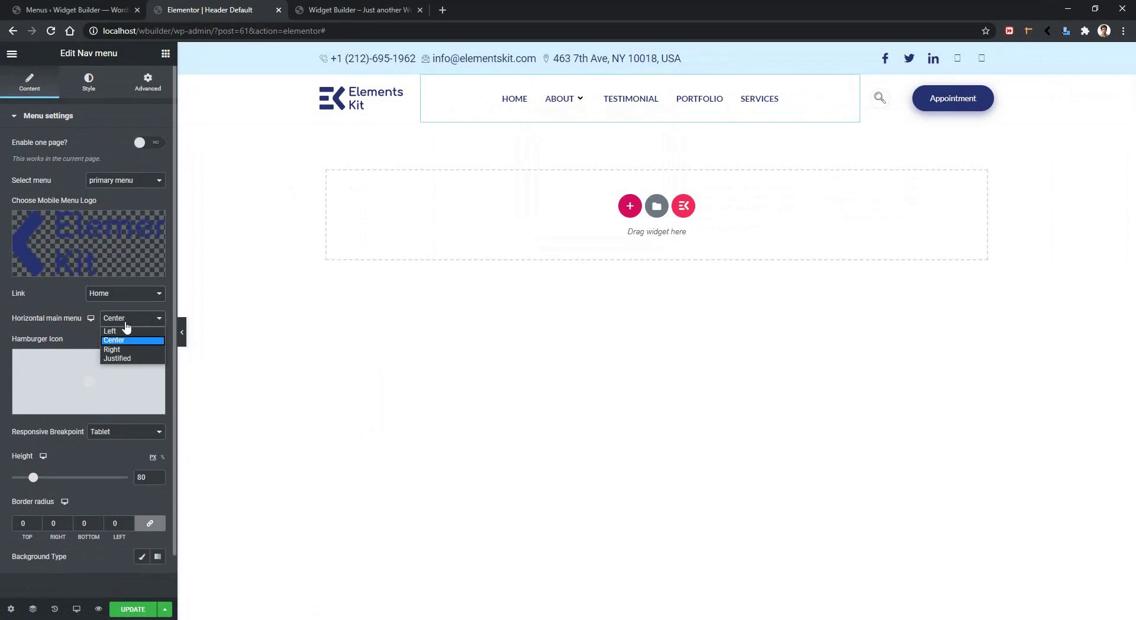
pyautogui.click(122, 330)
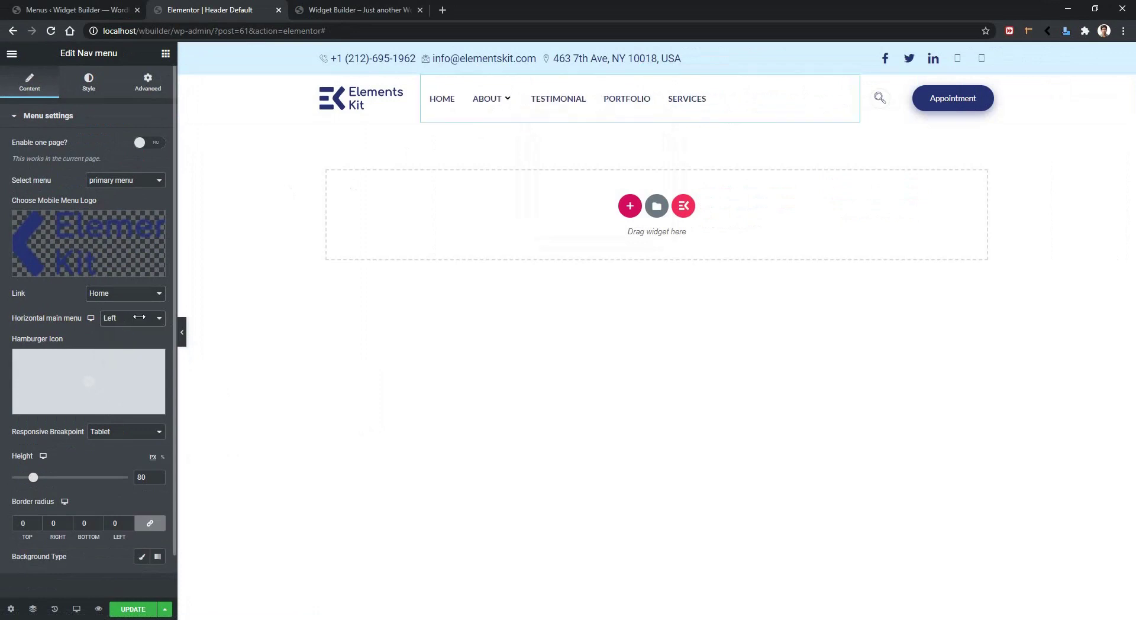
pyautogui.moveTo(514, 109)
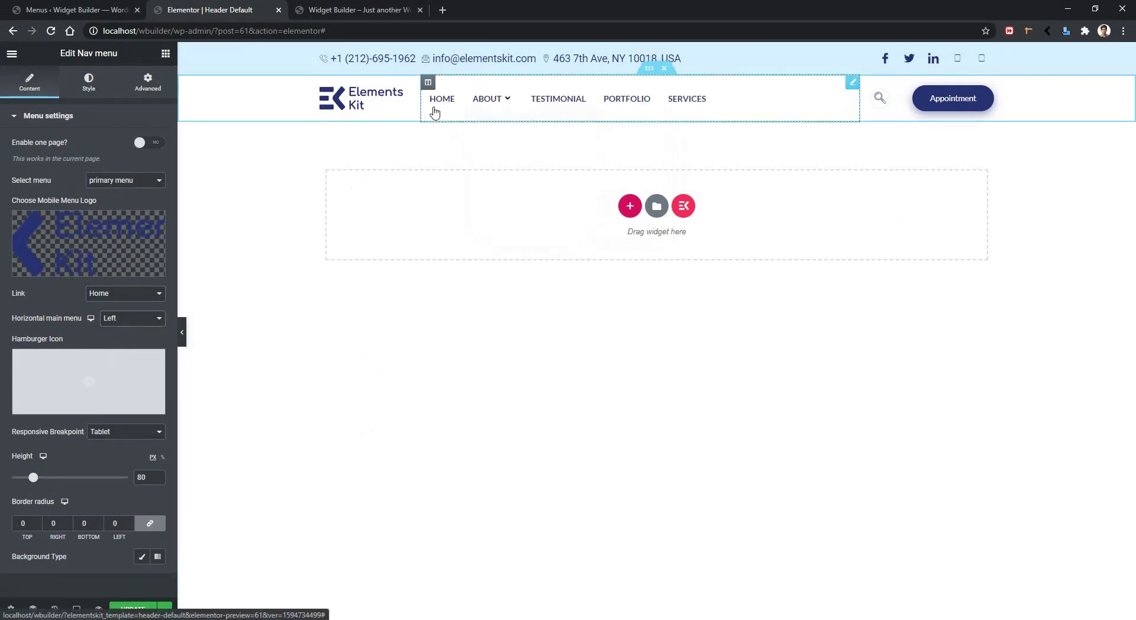
pyautogui.click(132, 322)
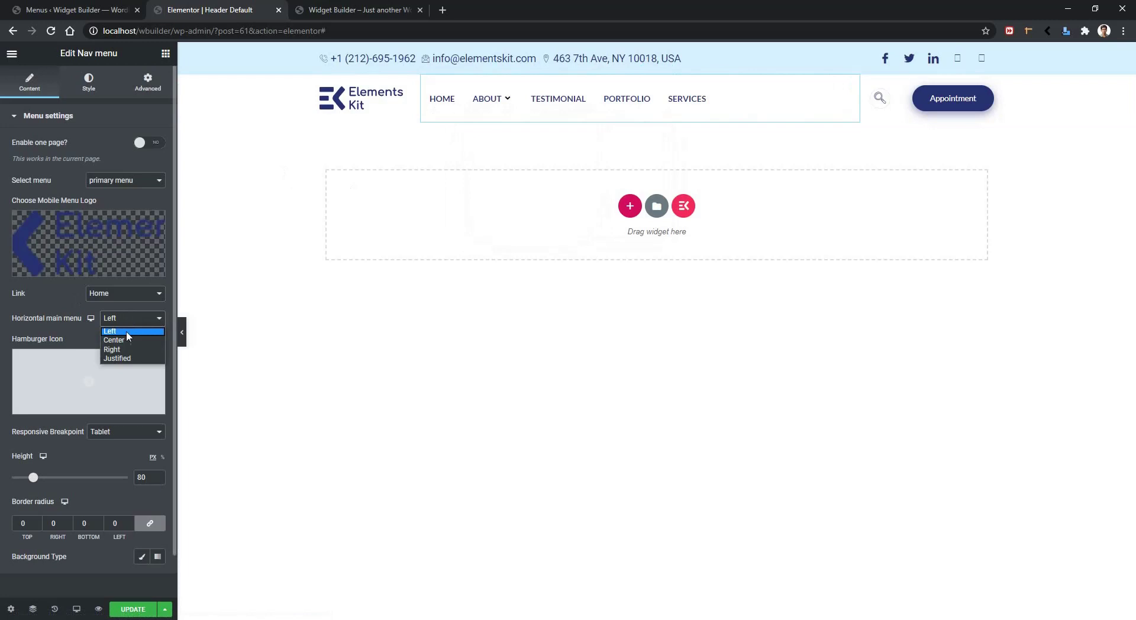
pyautogui.click(119, 350)
pyautogui.moveTo(660, 96)
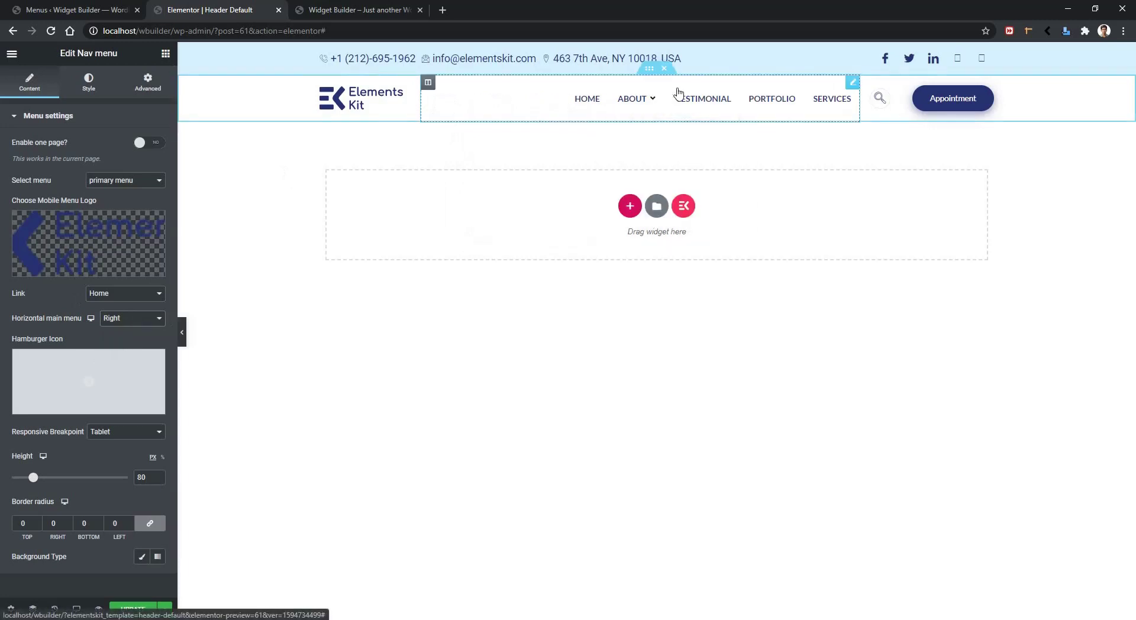
pyautogui.click(121, 321)
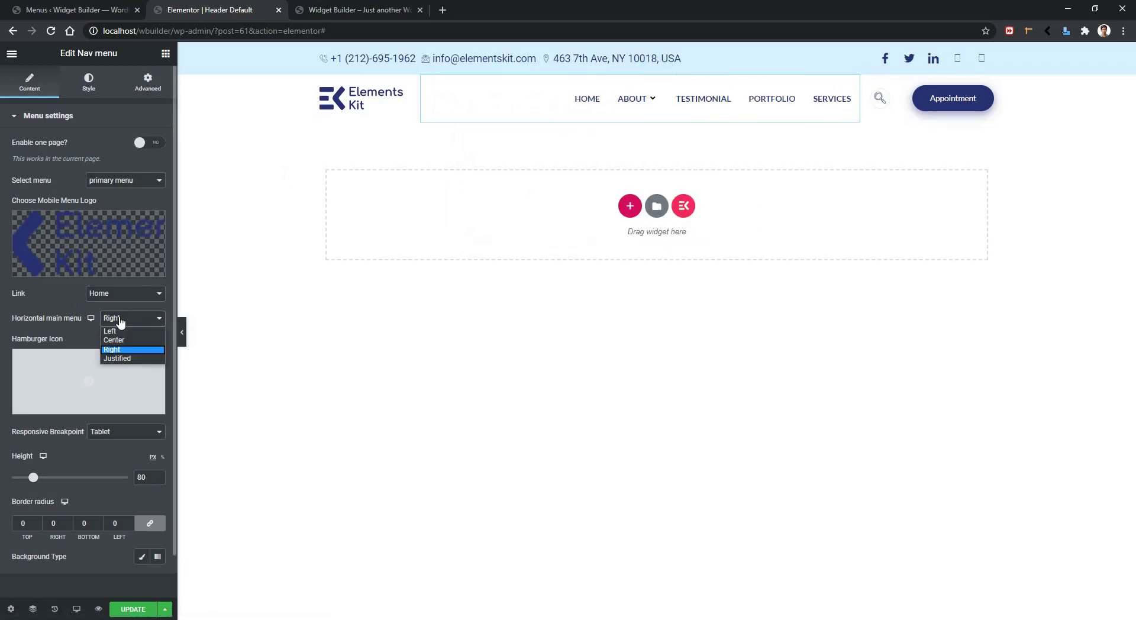
pyautogui.click(121, 359)
pyautogui.moveTo(123, 363)
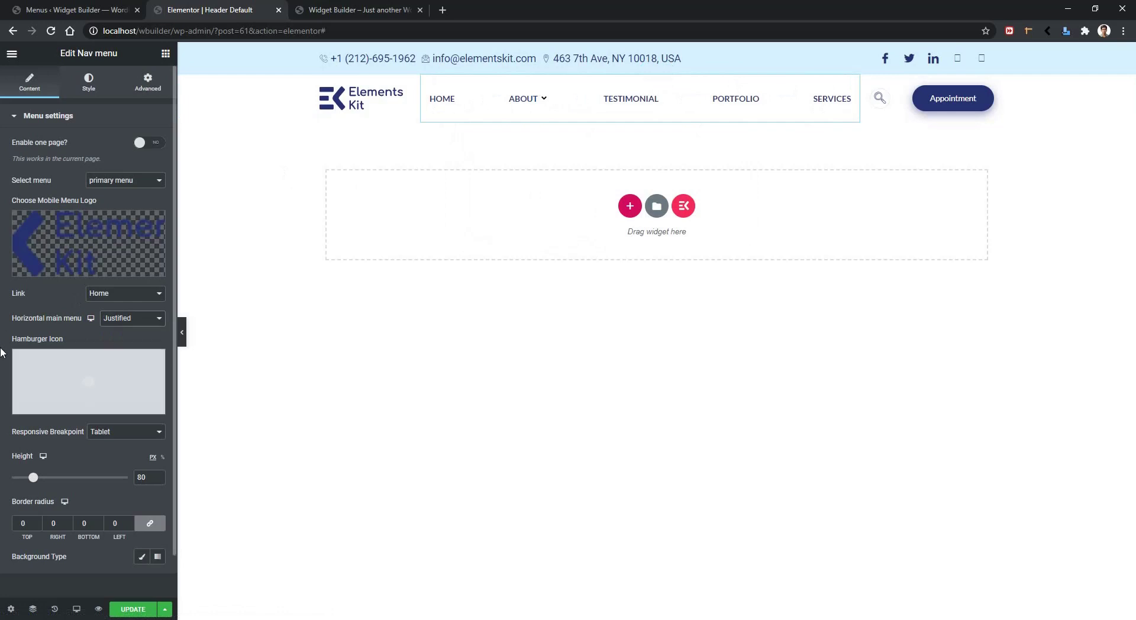
# Step: Search the media library for "menu" and set the nine-dot grid image as the Nav menu's hamburger icon
pyautogui.click(89, 381)
pyautogui.write('menu')
pyautogui.click(530, 360)
pyautogui.click(899, 561)
# Step: Preview the header in tablet view with the hamburger menu opened and return to the desktop preview
pyautogui.click(76, 609)
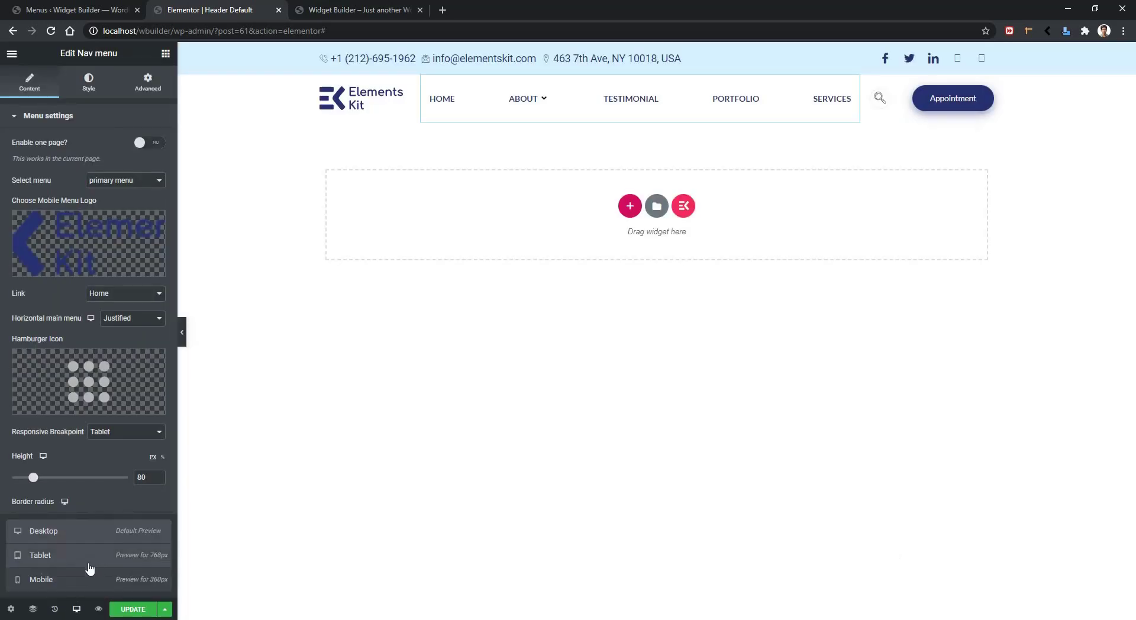
pyautogui.click(92, 556)
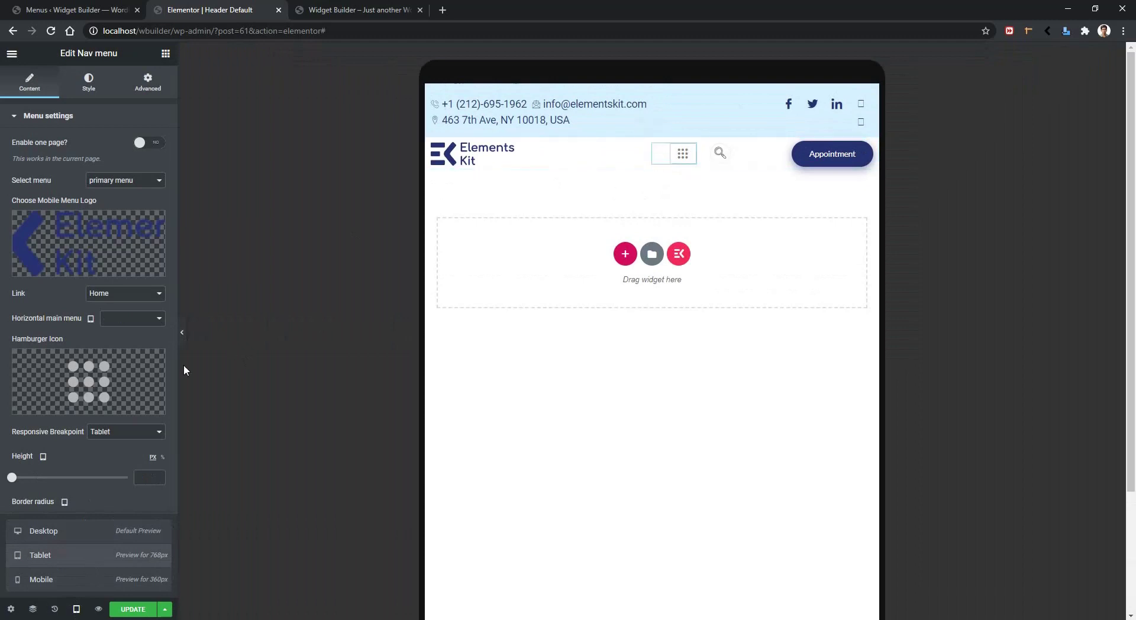
pyautogui.moveTo(138, 381)
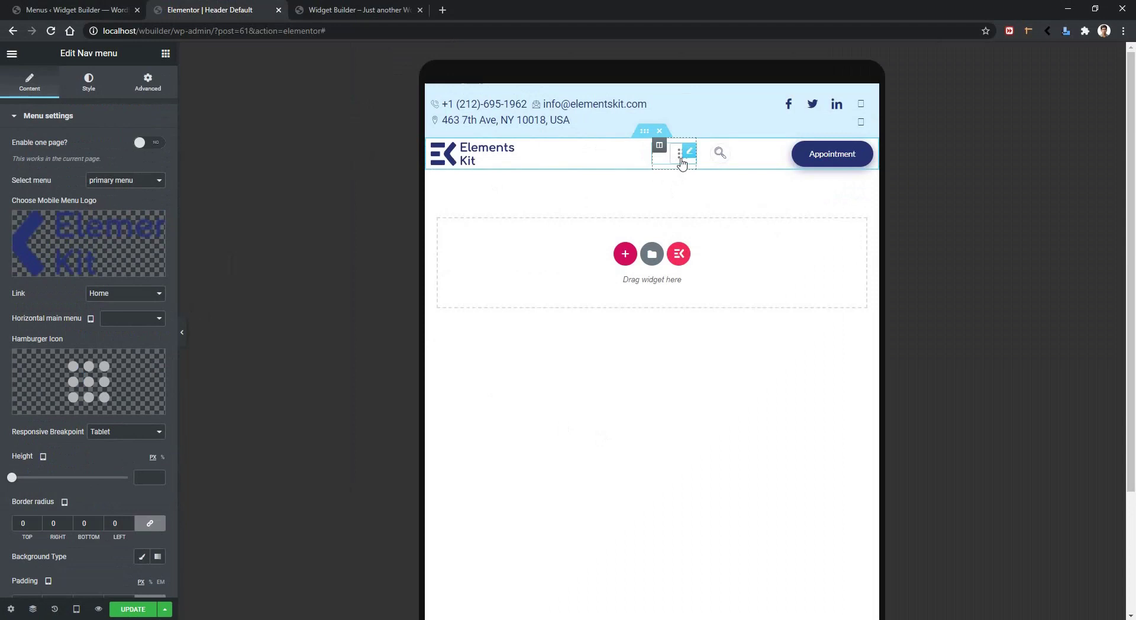
pyautogui.click(681, 161)
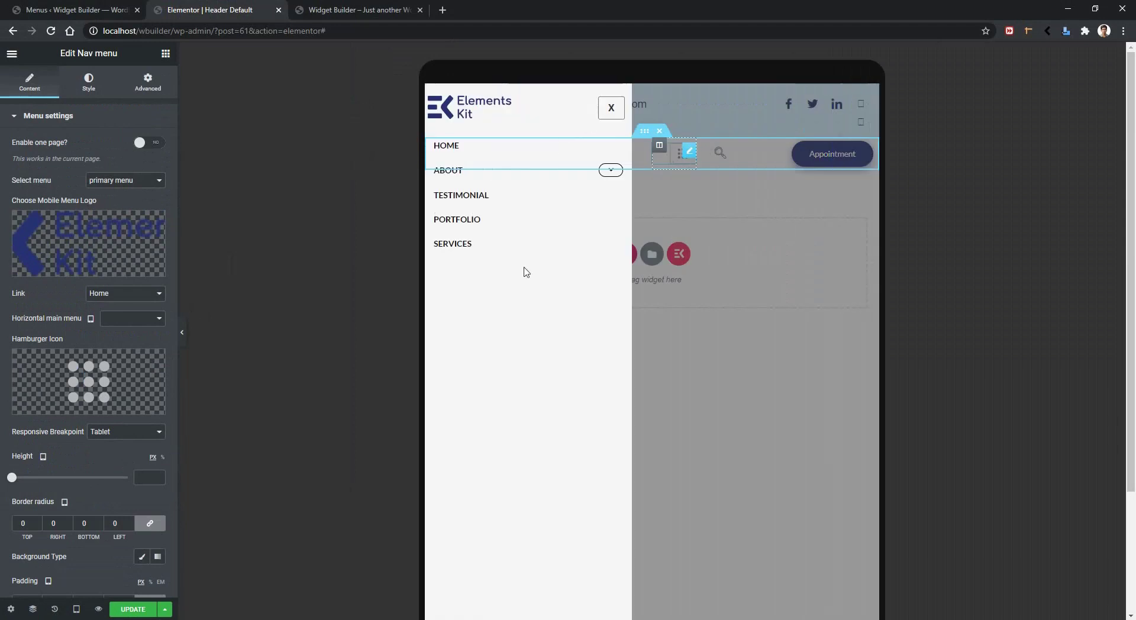
pyautogui.hotkey('ctrl', 'shift', 'm')
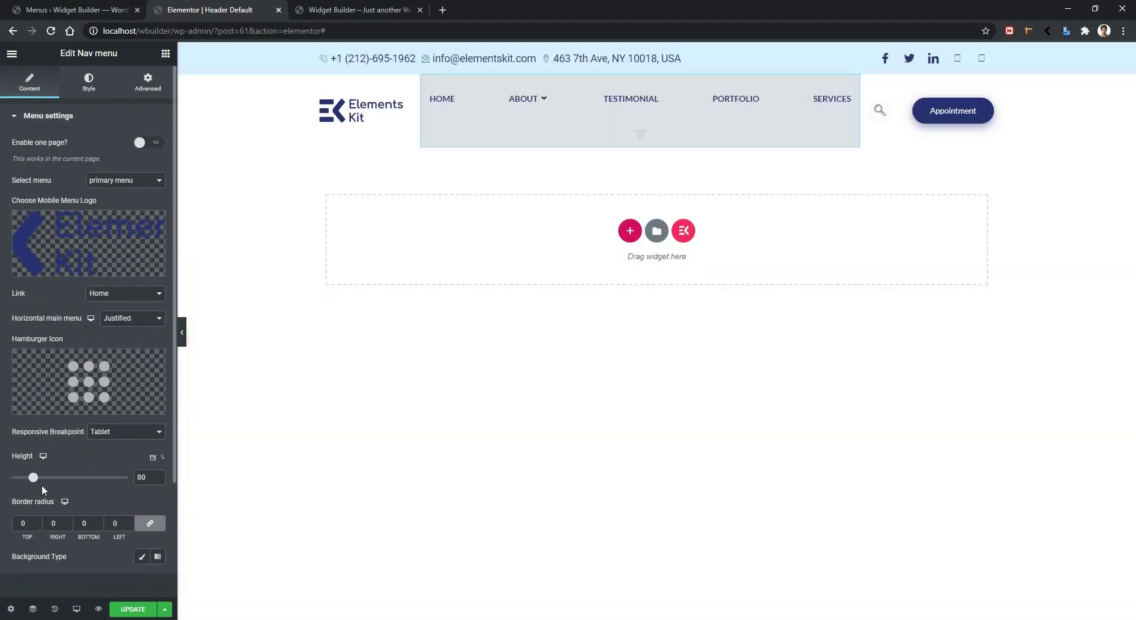
# Step: Set the Nav menu's height to 79 px and give it a classic background in dark red
pyautogui.moveTo(33, 478)
pyautogui.mouseDown()
pyautogui.moveTo(51, 479)
pyautogui.moveTo(2, 480)
pyautogui.moveTo(43, 479)
pyautogui.moveTo(33, 478)
pyautogui.mouseUp()
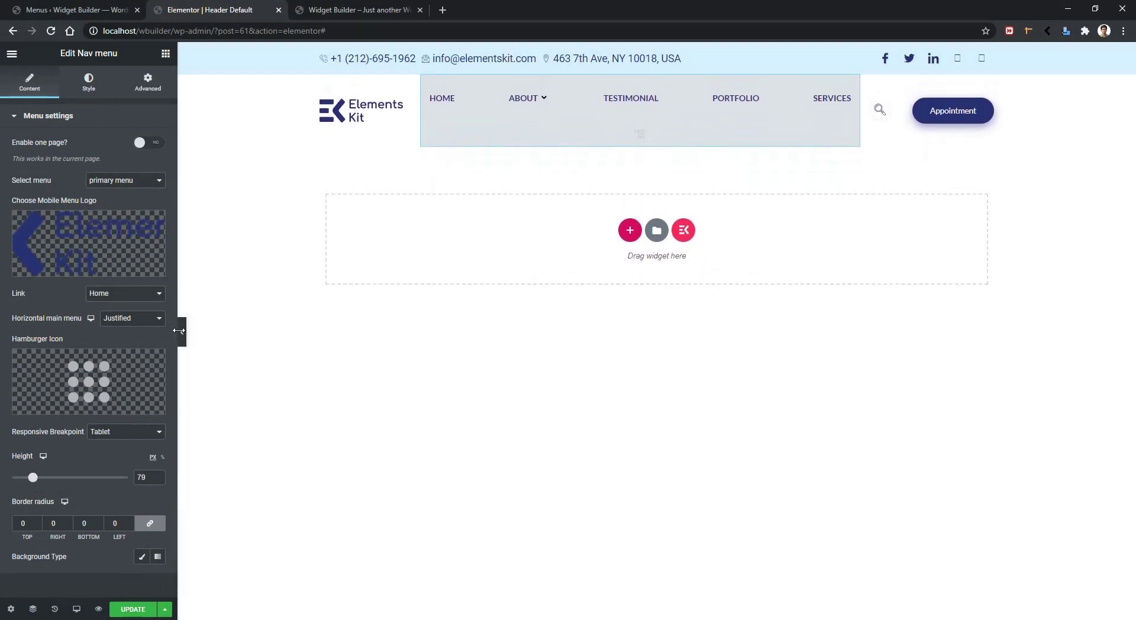
pyautogui.scroll(-1, 122, 444)
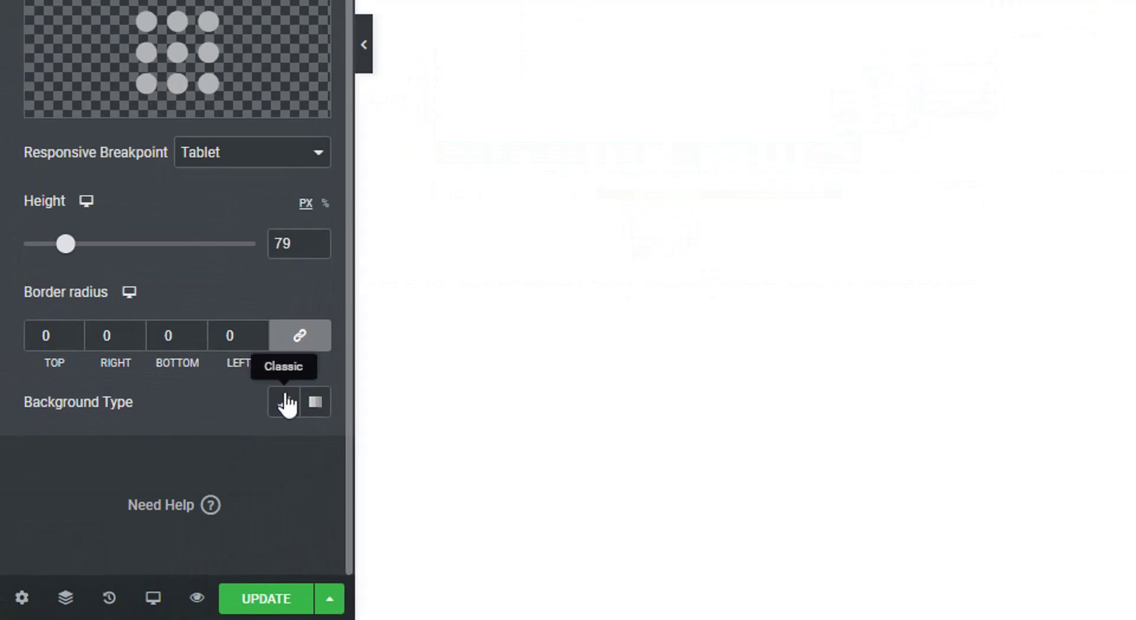
pyautogui.click(285, 403)
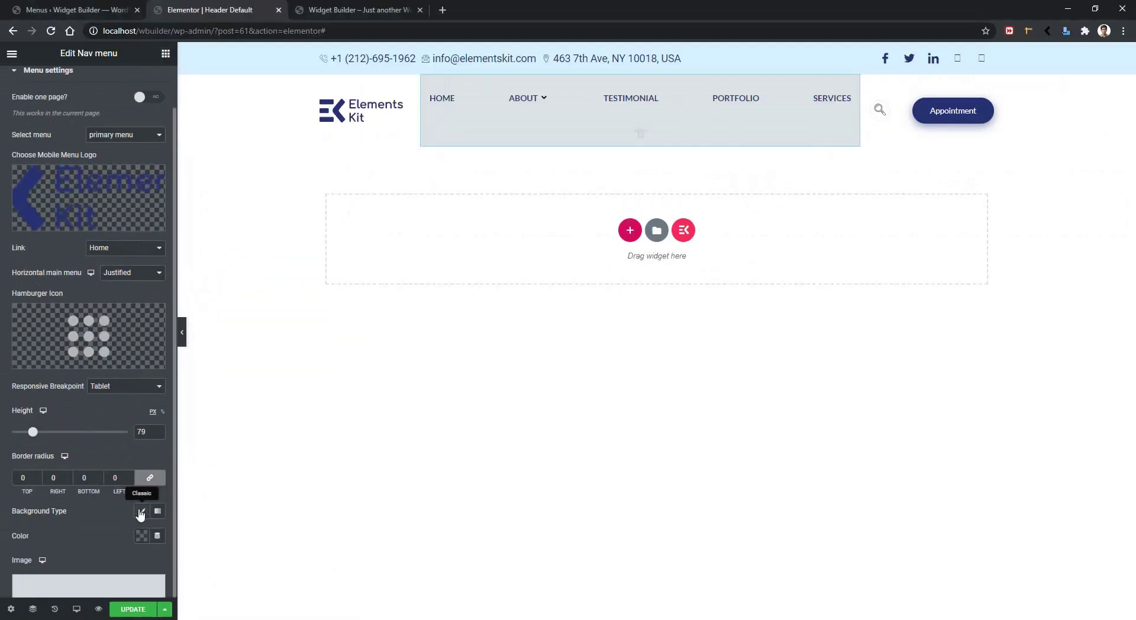
pyautogui.scroll(-1, 120, 543)
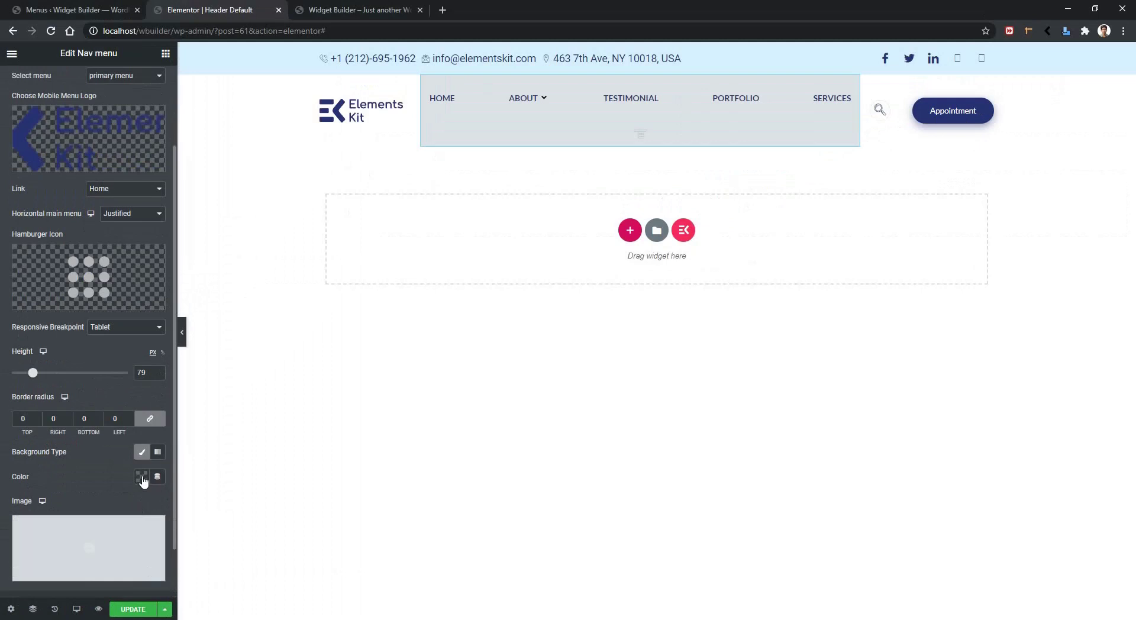
pyautogui.click(141, 476)
pyautogui.moveTo(141, 398); pyautogui.dragTo(196, 338)
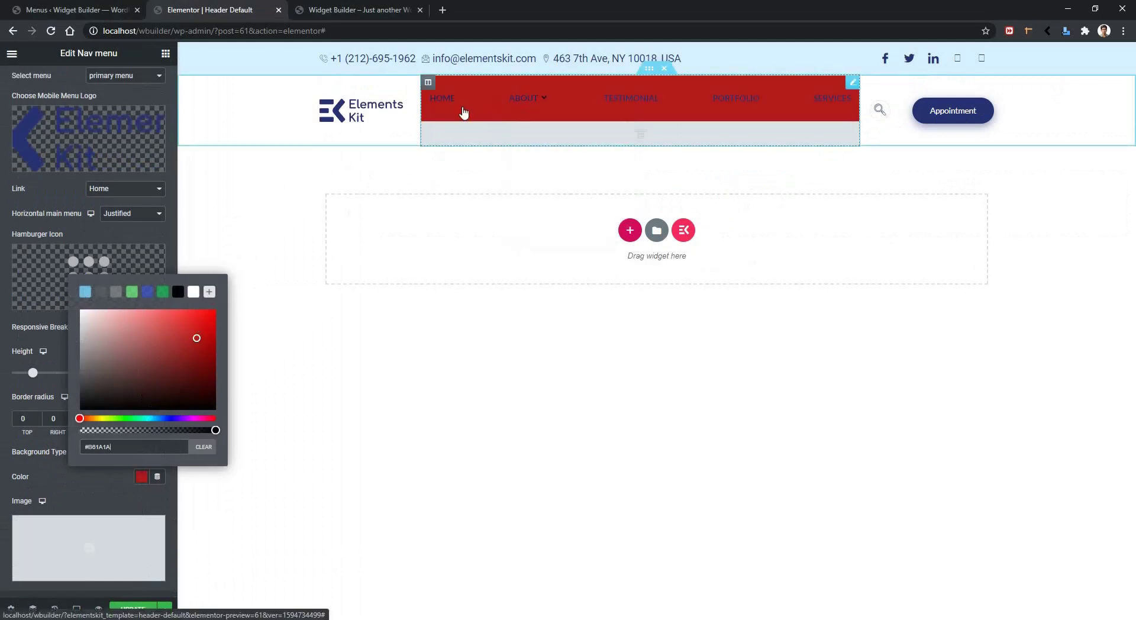
pyautogui.click(255, 379)
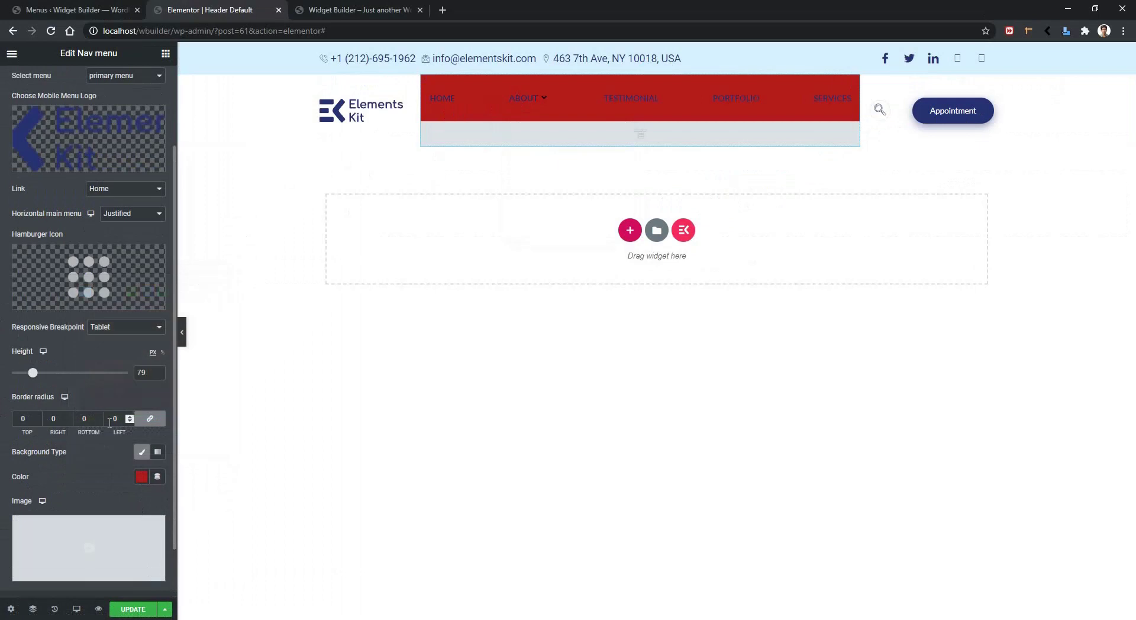
# Step: Set the Nav menu's border radius to 10 on all four corners
pyautogui.doubleClick(116, 418)
pyautogui.write('10')
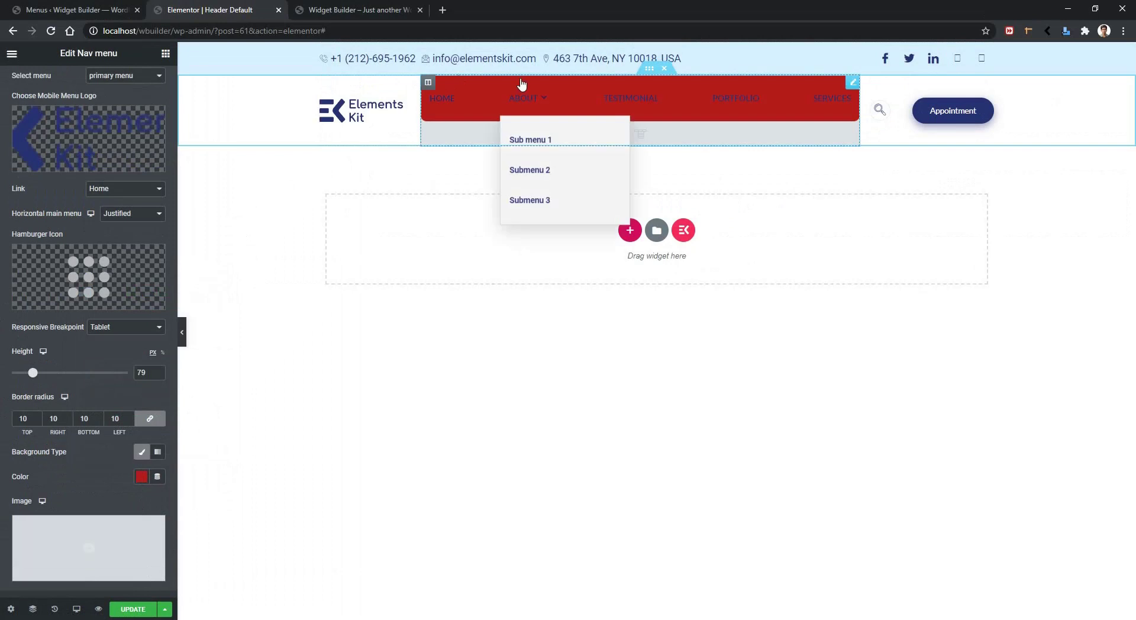
pyautogui.scroll(3, 93, 233)
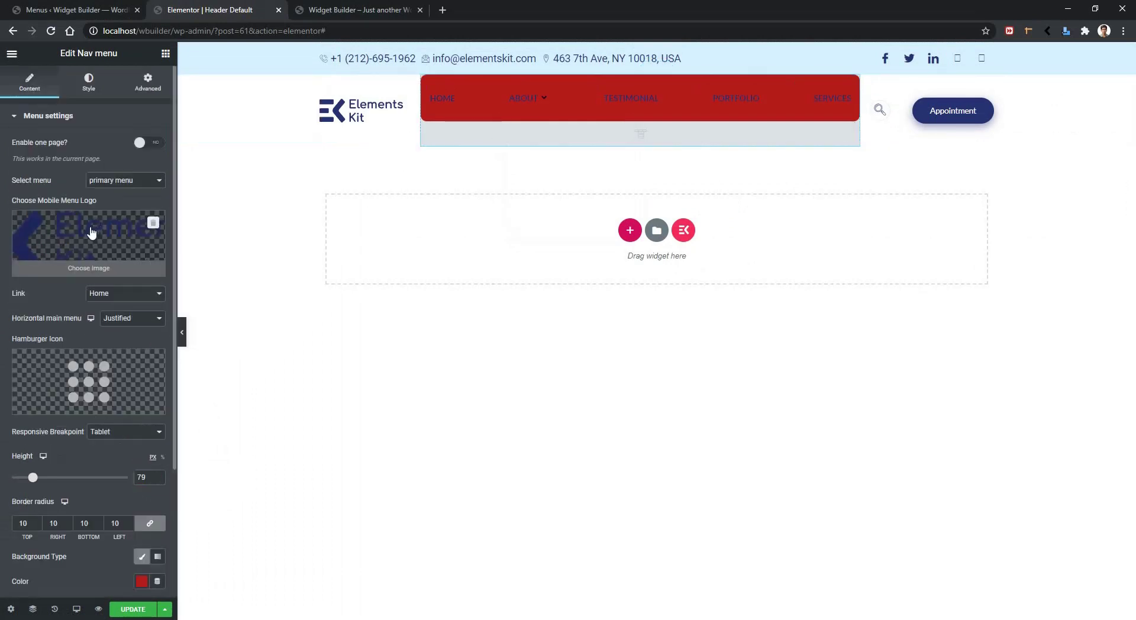
# Step: Set the menu item typography to size 18 px with the Capitalize transform
pyautogui.click(92, 89)
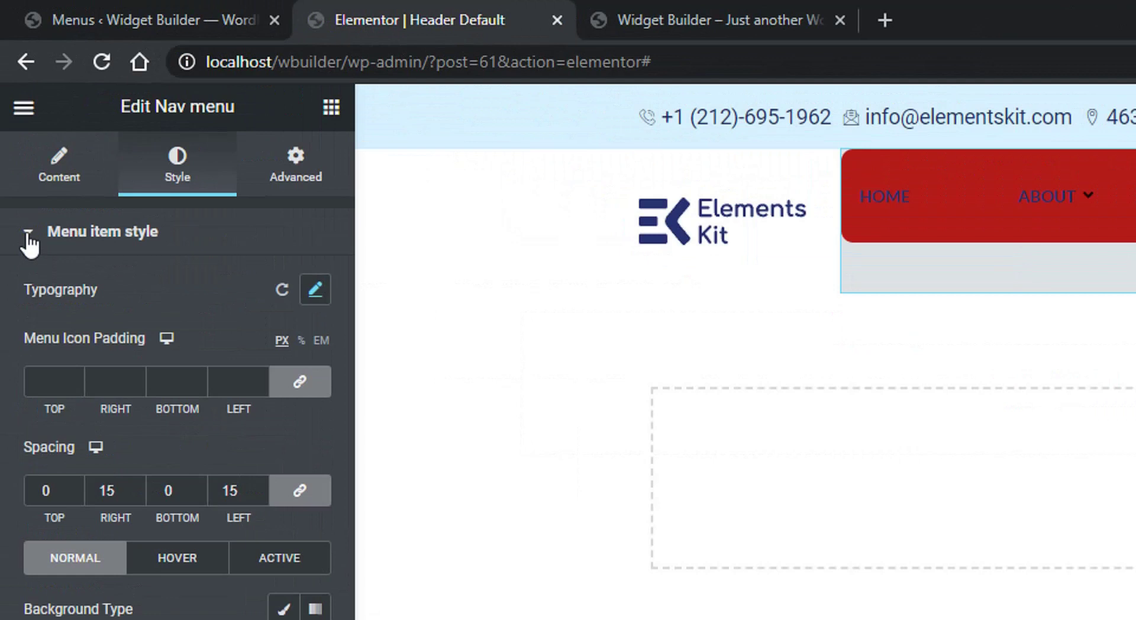
pyautogui.click(313, 290)
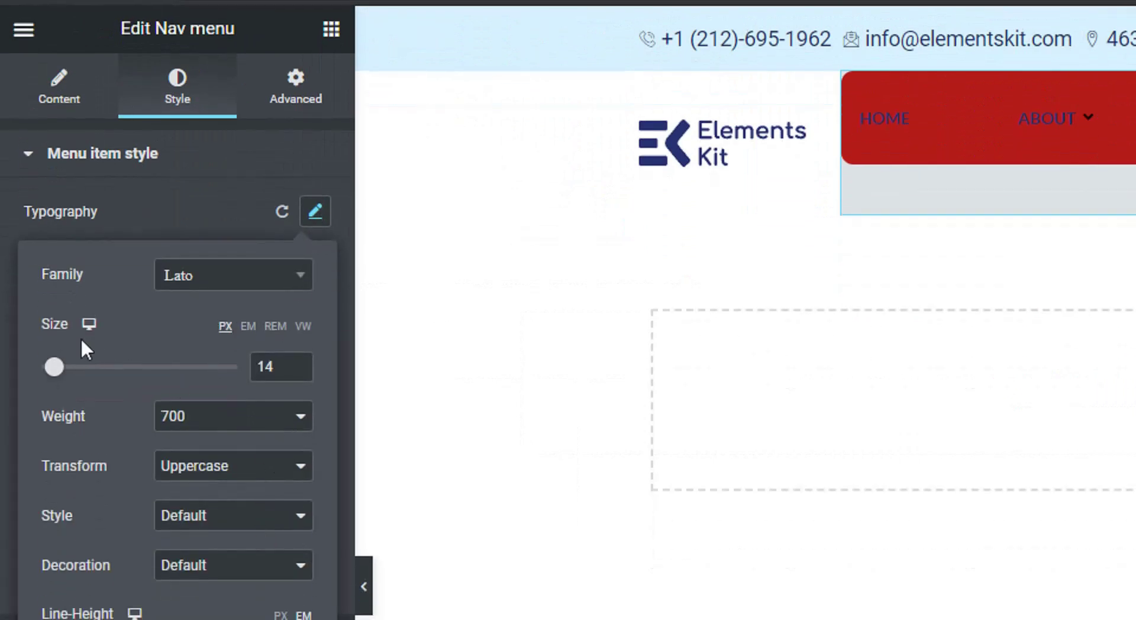
pyautogui.doubleClick(272, 365)
pyautogui.write('18')
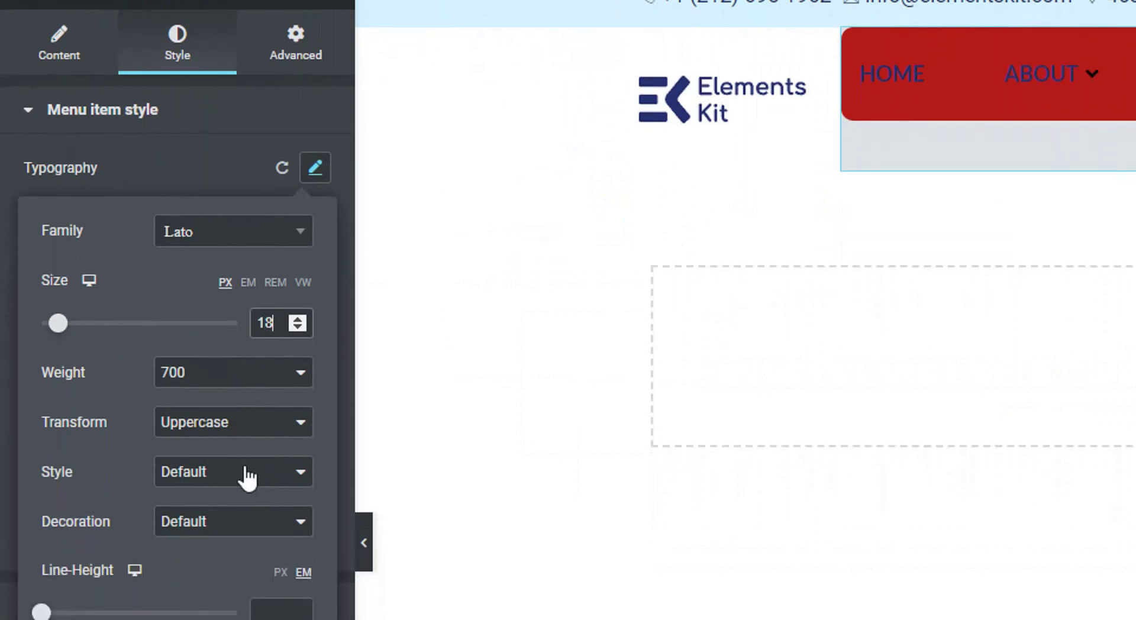
pyautogui.click(251, 427)
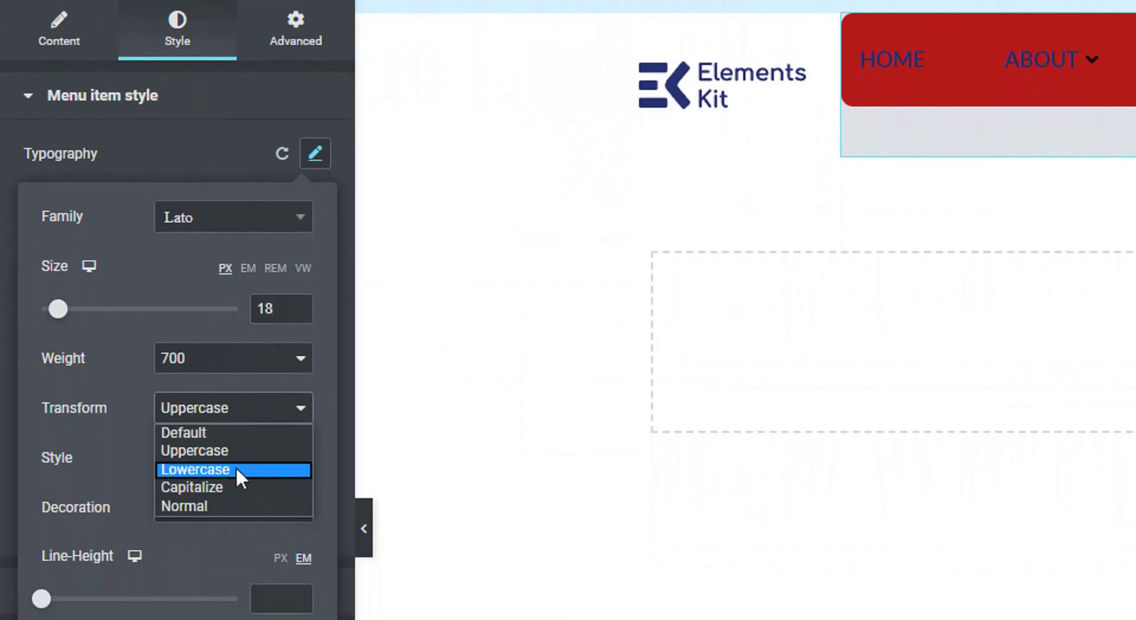
pyautogui.click(235, 473)
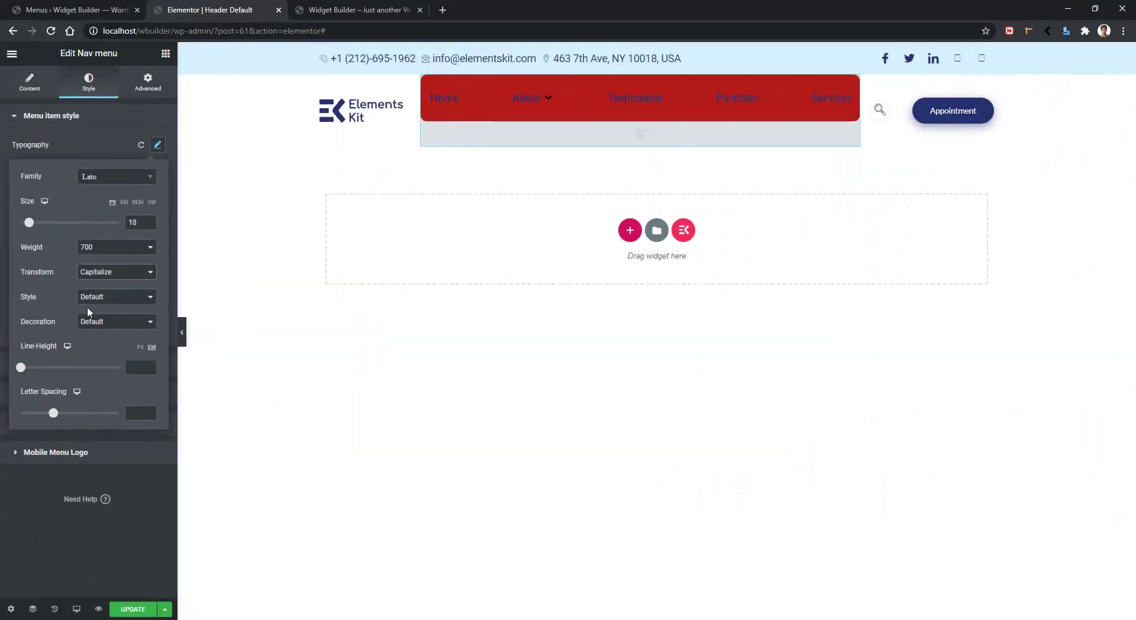
pyautogui.click(157, 145)
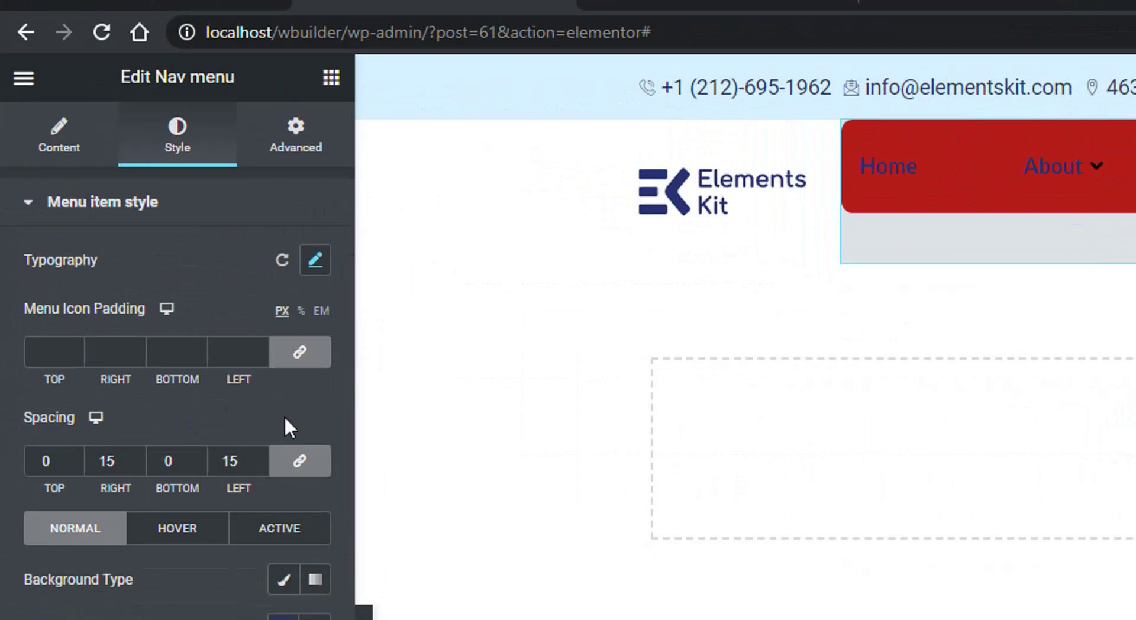
# Step: Set the menu item spacing to 15 top and bottom and 20 right and left, with normal text color #FFFFFF
pyautogui.doubleClick(244, 461)
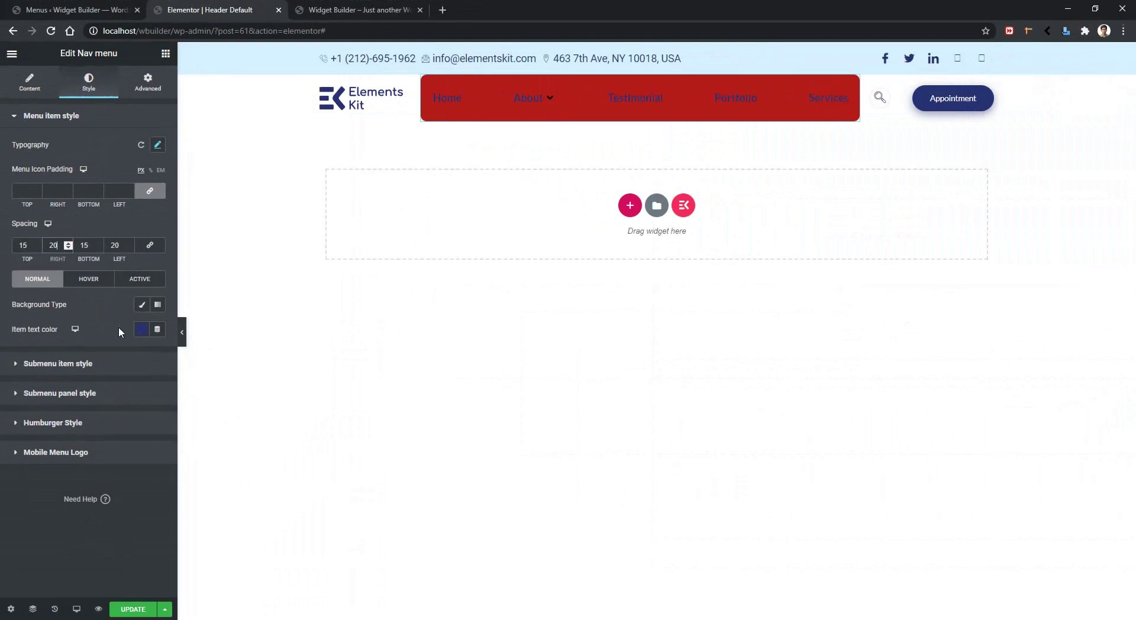
pyautogui.click(142, 329)
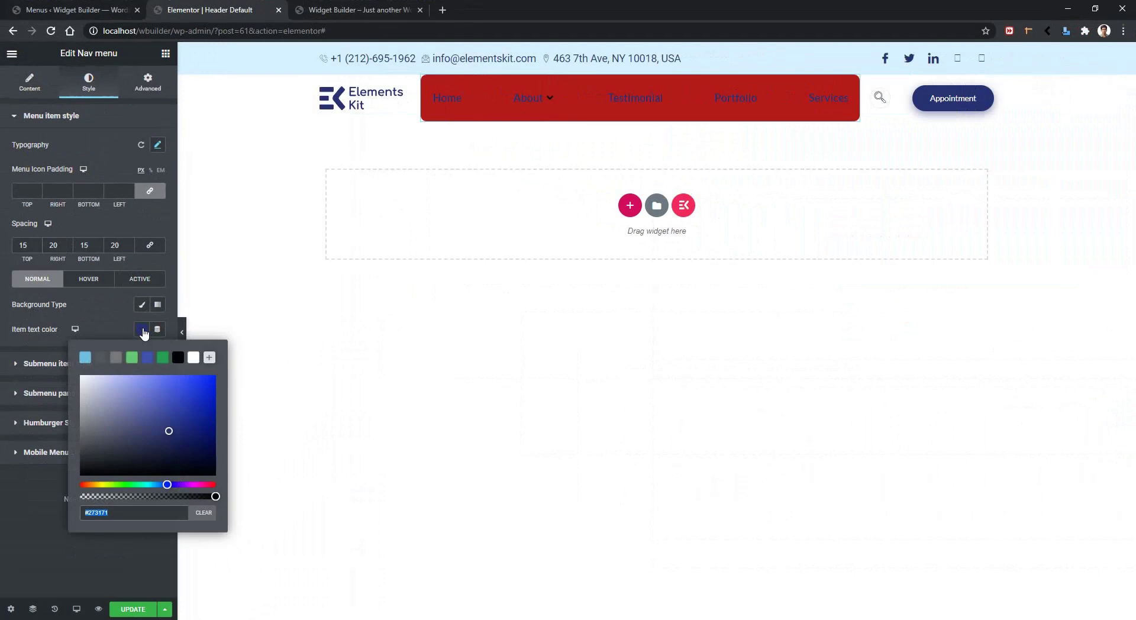
pyautogui.click(193, 357)
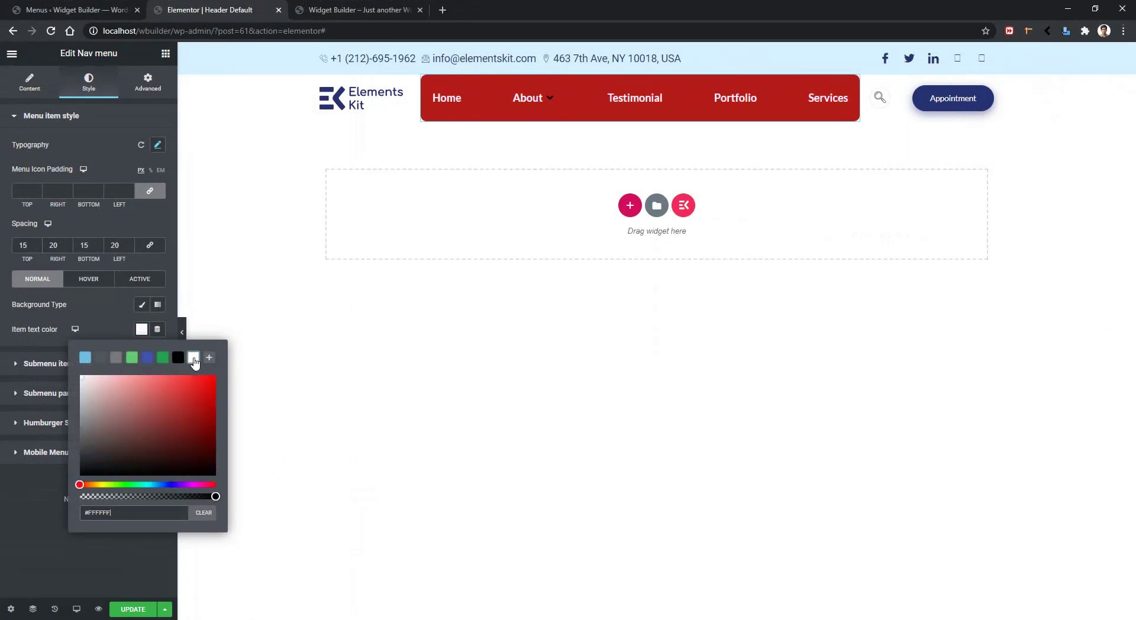
pyautogui.click(4, 347)
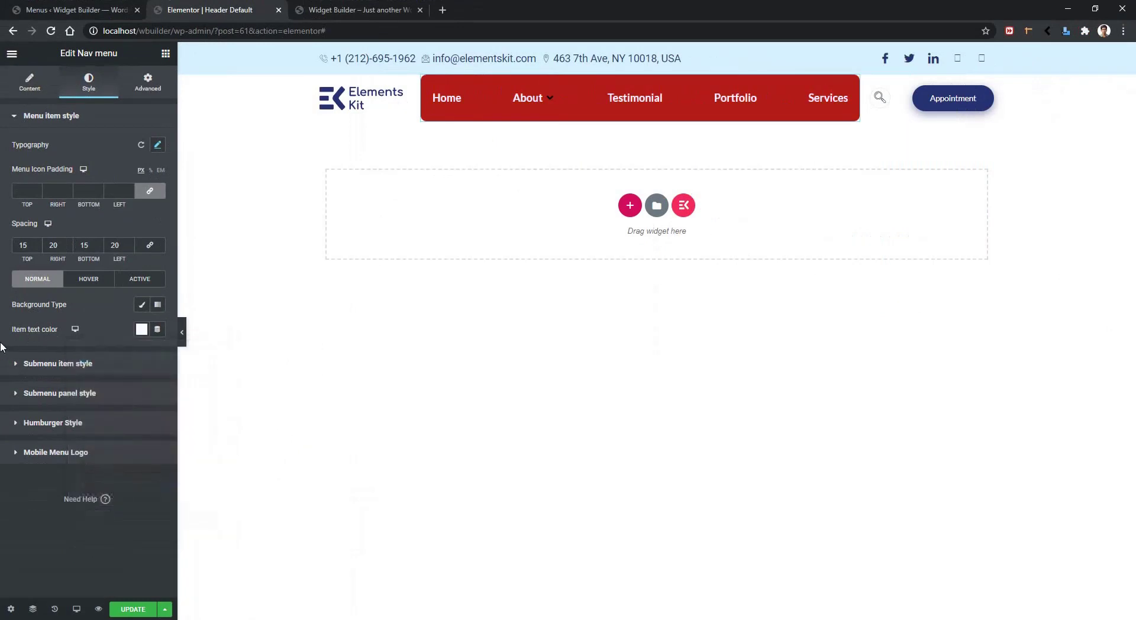
# Step: Give the menu items a classic black background in their normal state
pyautogui.click(142, 305)
pyautogui.click(142, 330)
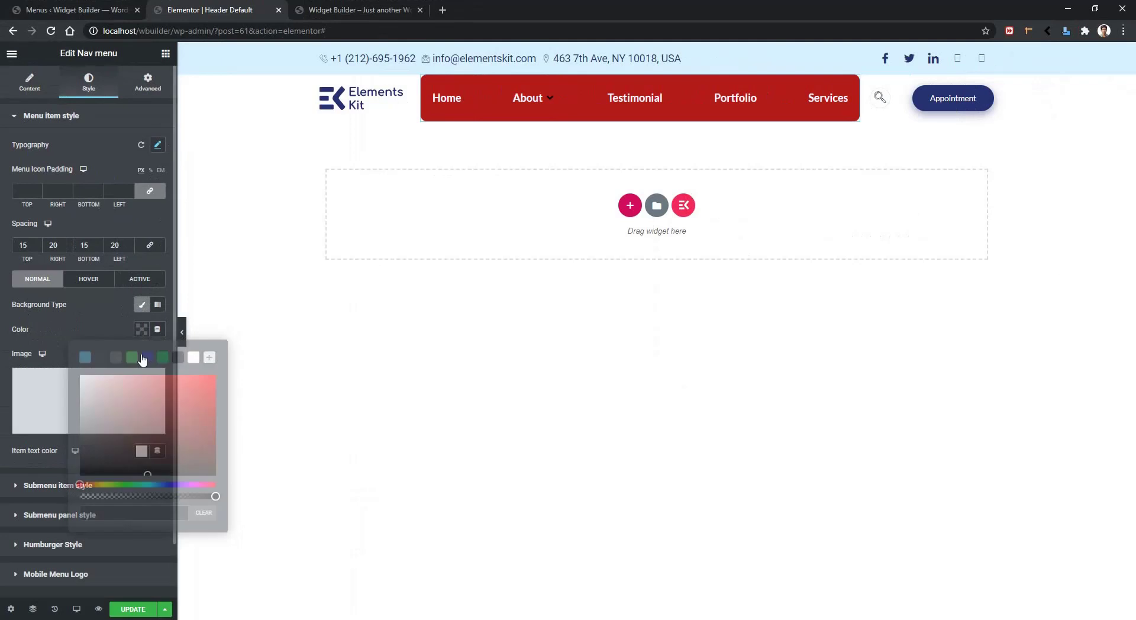
pyautogui.moveTo(122, 433); pyautogui.dragTo(16, 494)
pyautogui.click(1, 319)
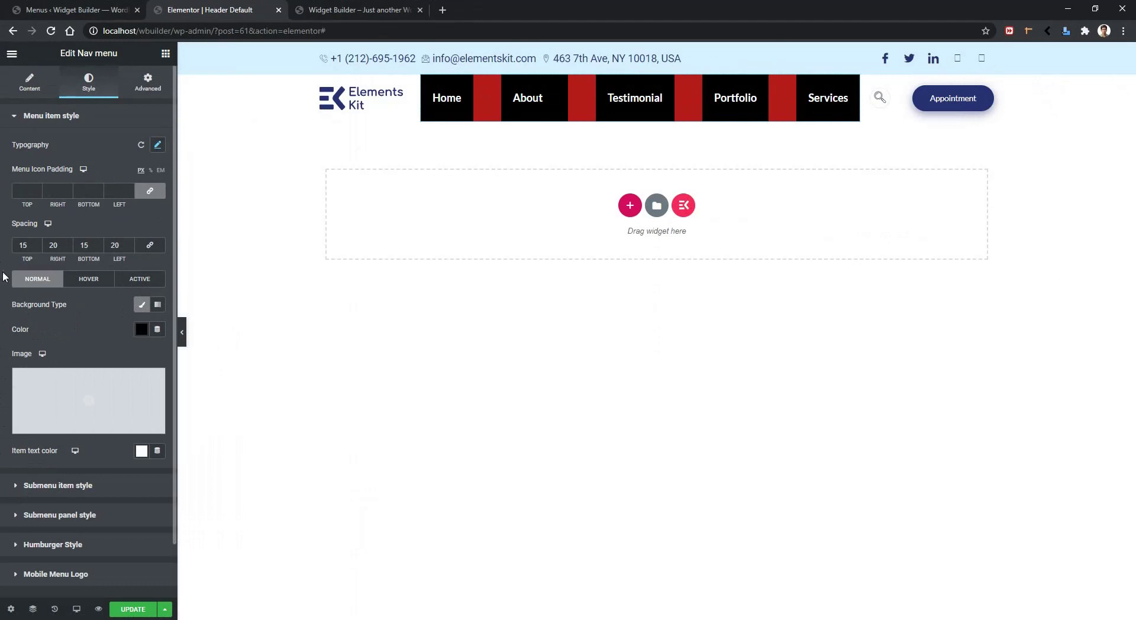
# Step: Set the menu items' hover text color to the saved dark green and preview it on the menu
pyautogui.click(92, 282)
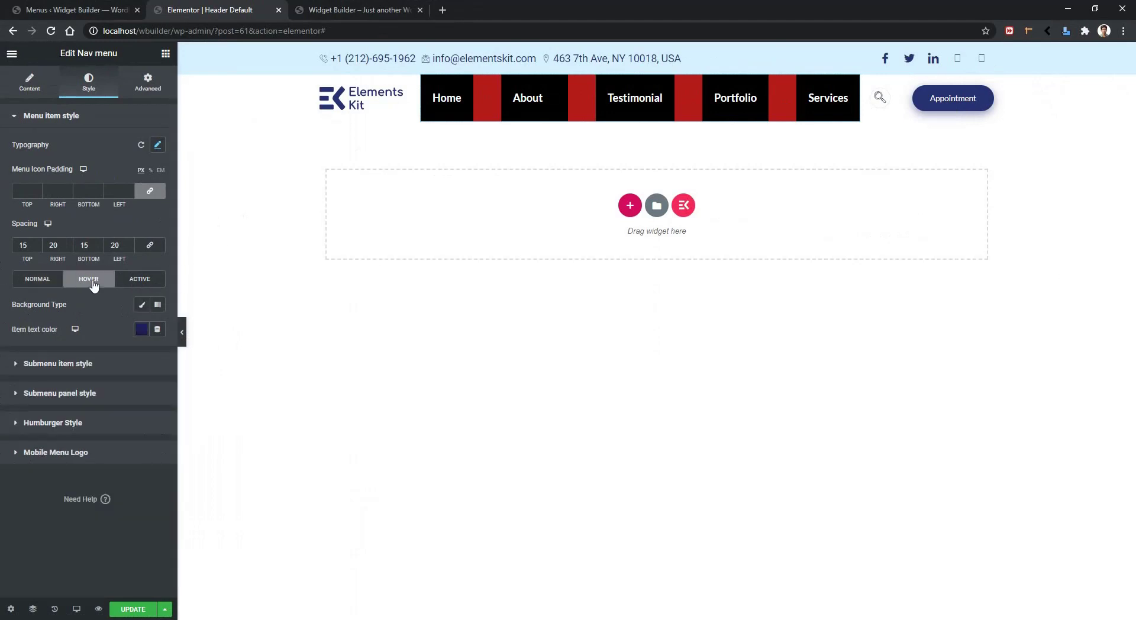
pyautogui.click(141, 331)
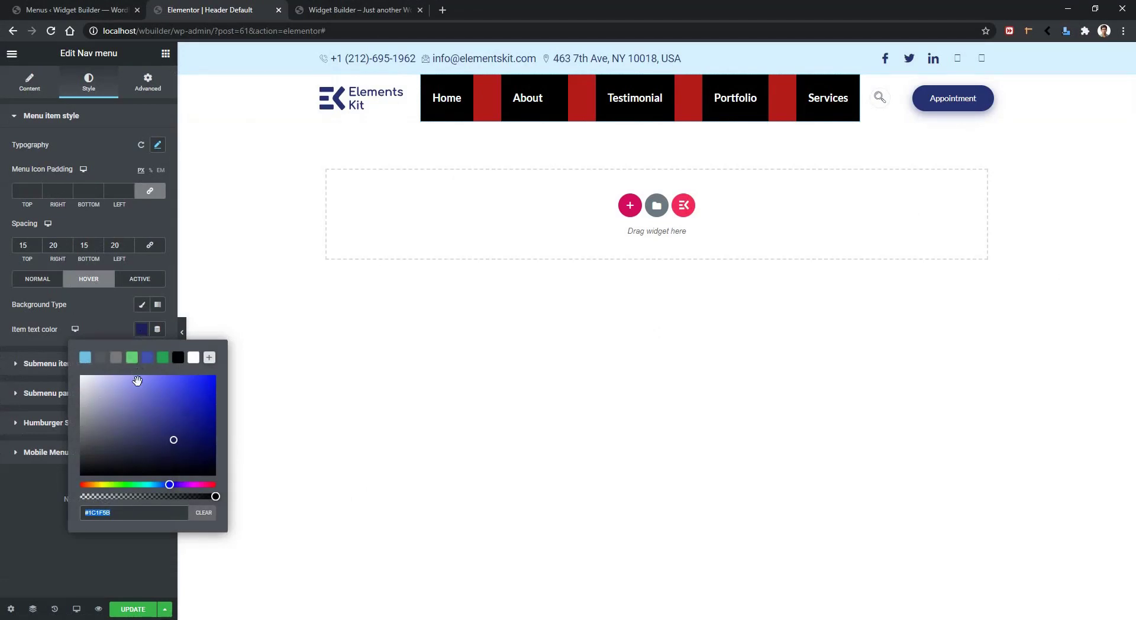
pyautogui.click(163, 358)
pyautogui.click(98, 311)
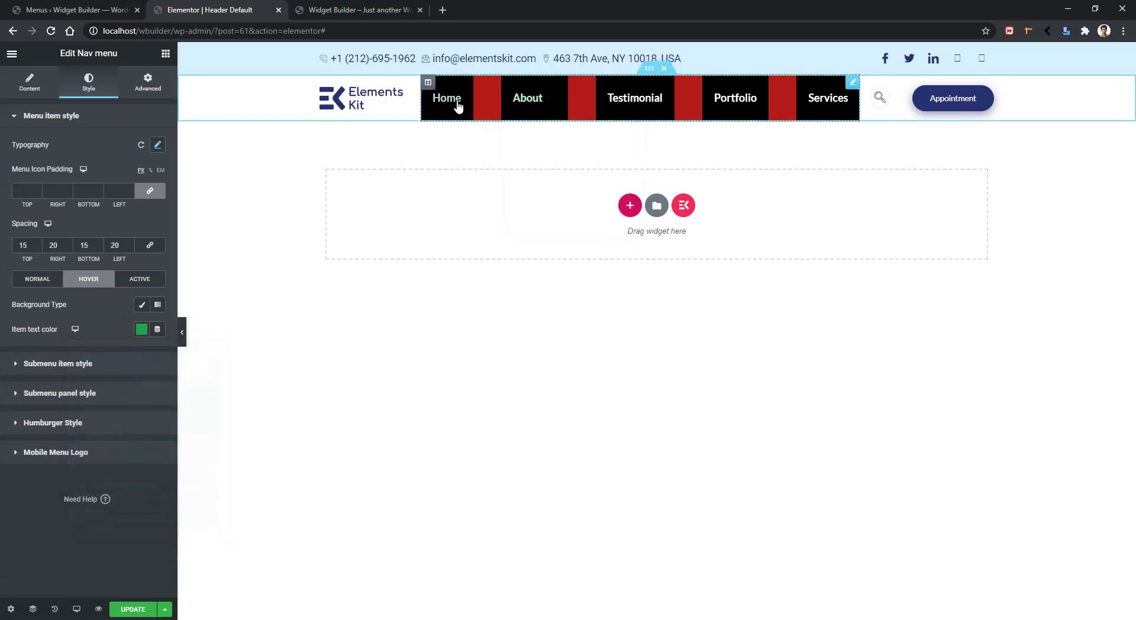
pyautogui.moveTo(543, 99)
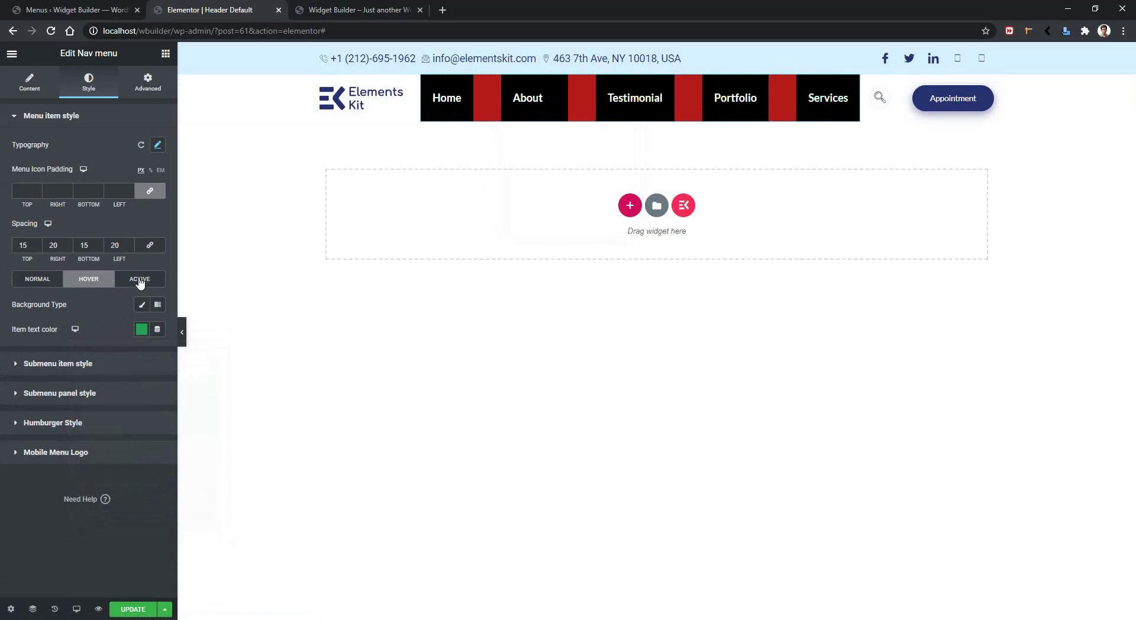
# Step: Give the Nav menu's submenu panel a classic background in green #23A455
pyautogui.click(23, 363)
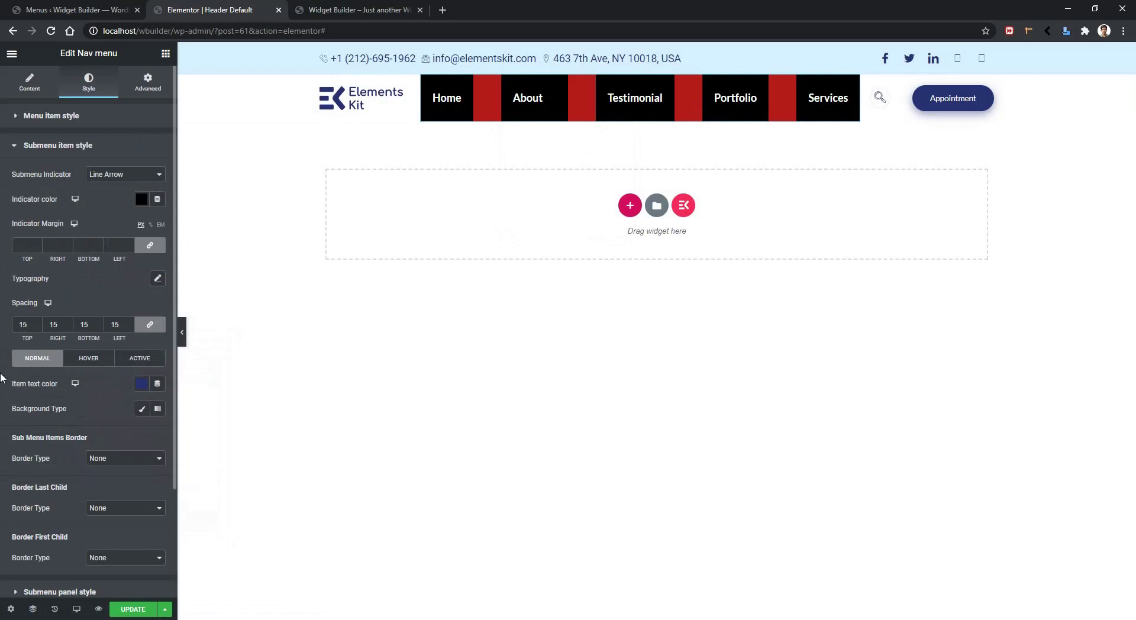
pyautogui.scroll(-1, 3, 385)
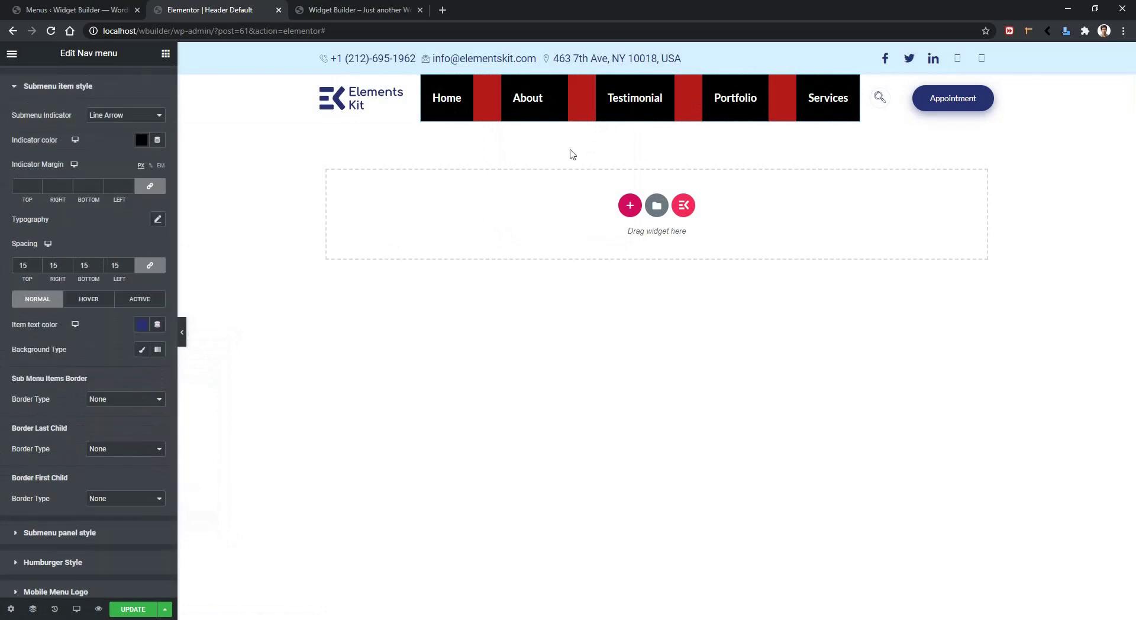
pyautogui.click(15, 534)
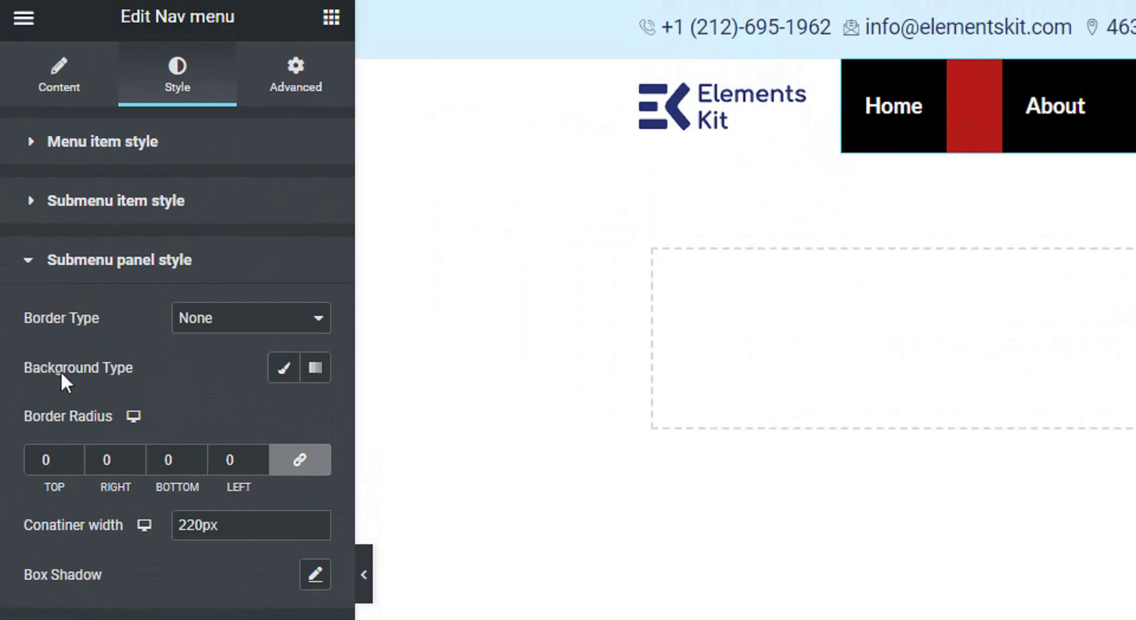
pyautogui.click(283, 369)
pyautogui.click(283, 419)
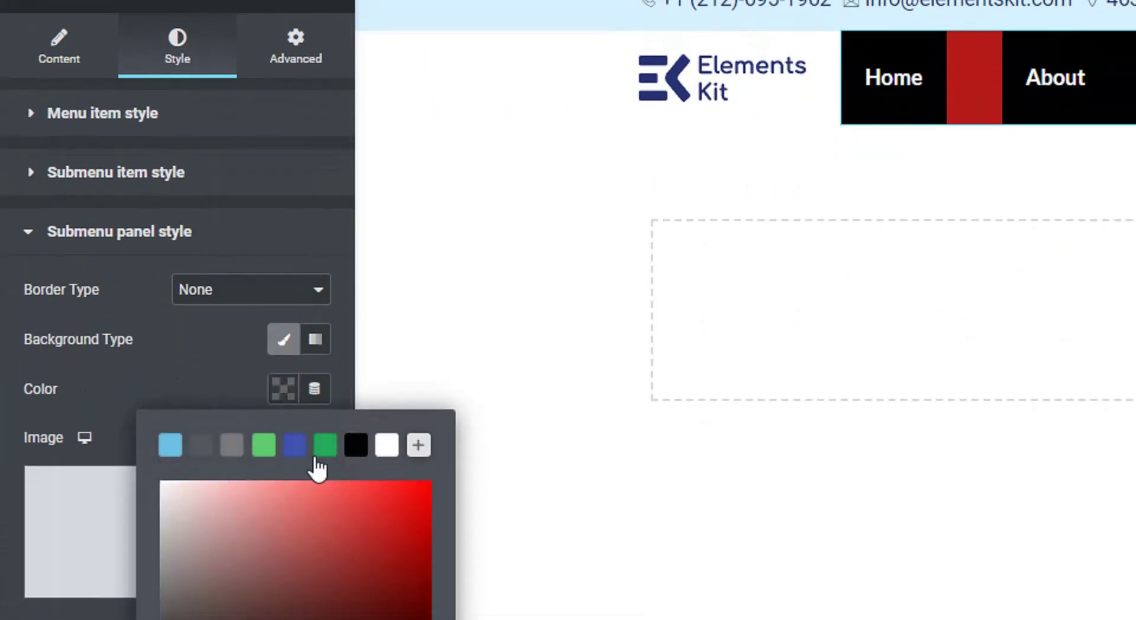
pyautogui.click(325, 473)
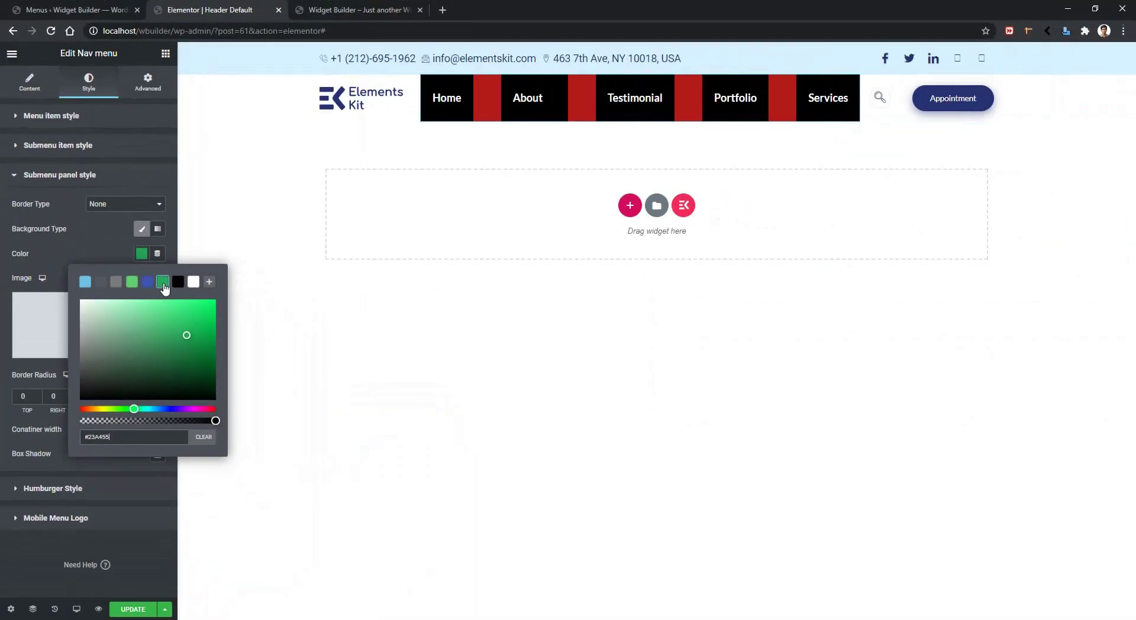
pyautogui.click(278, 414)
pyautogui.moveTo(527, 97)
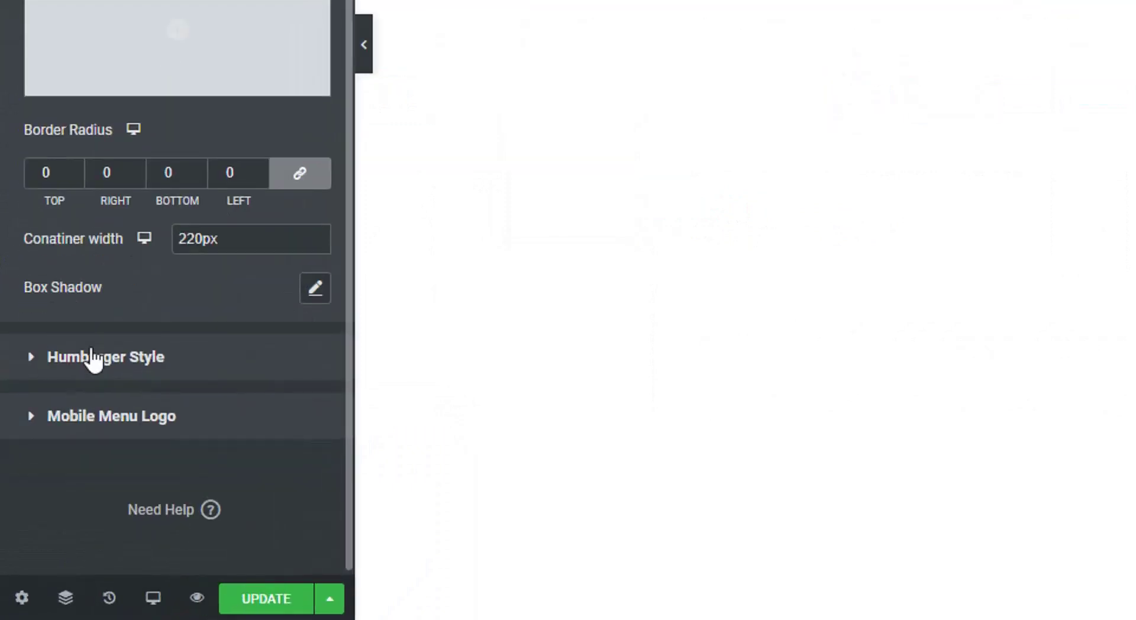
# Step: Switch the header to the tablet preview and align the hamburger toggle to the left
pyautogui.click(153, 597)
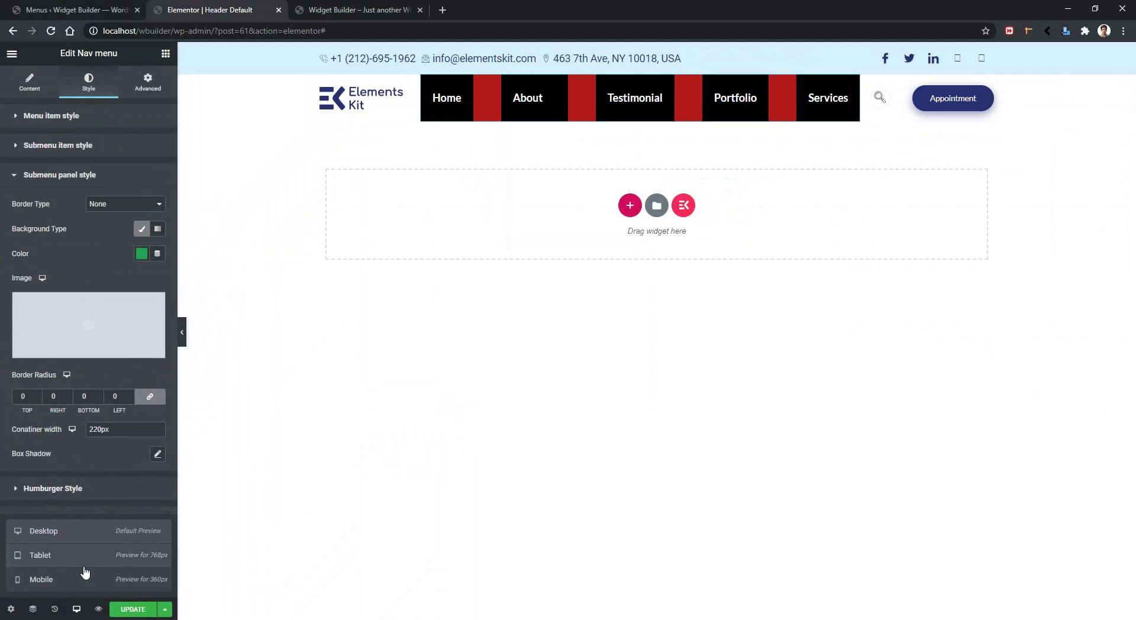
pyautogui.click(84, 558)
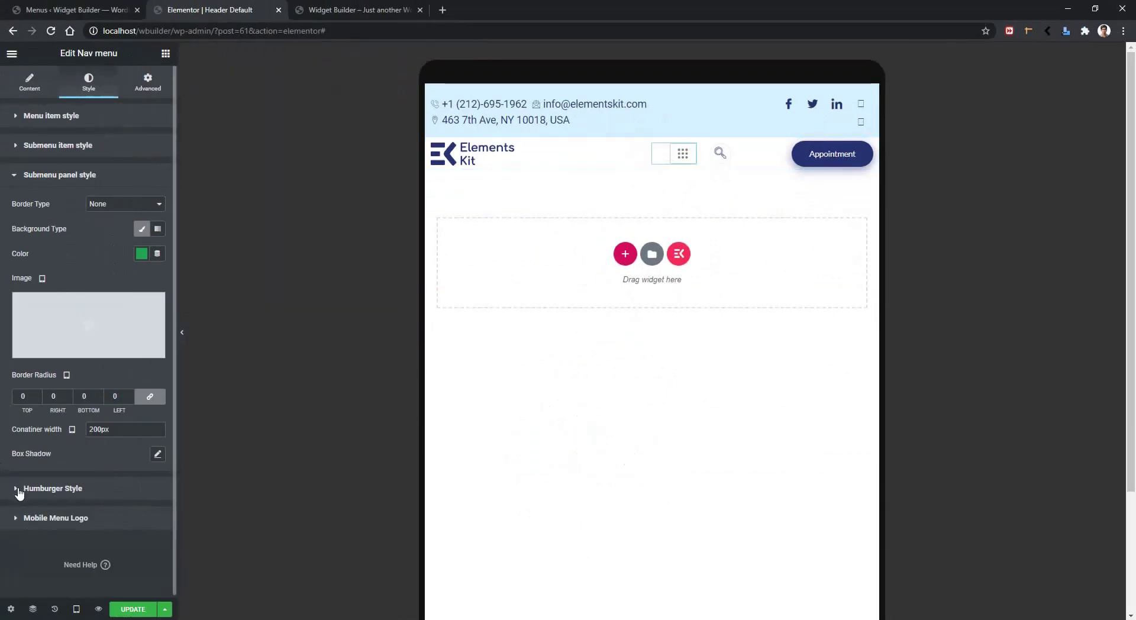
pyautogui.click(18, 490)
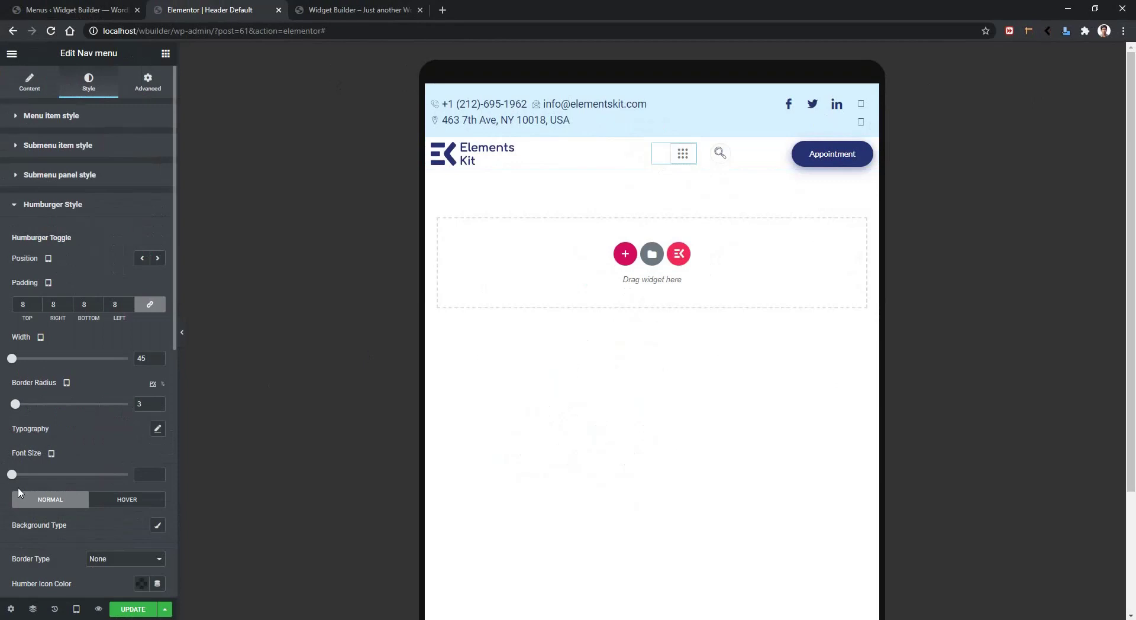
pyautogui.click(143, 259)
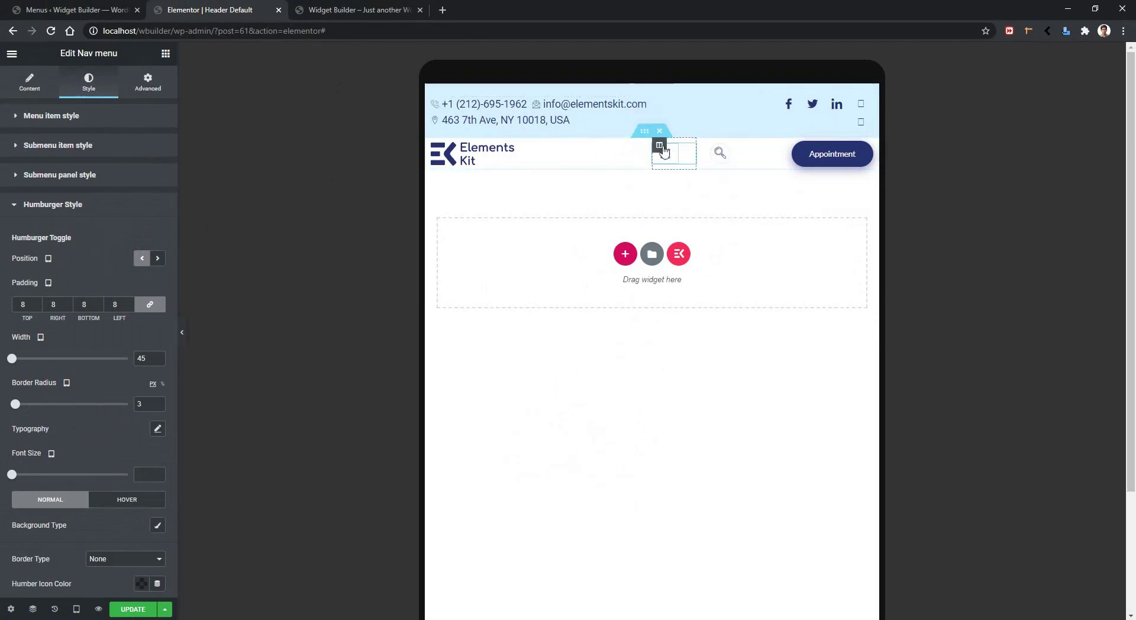
# Step: Set the tablet column widths to 20% for the logo column and 30% for the Nav menu column
pyautogui.click(437, 145)
pyautogui.doubleClick(142, 143)
pyautogui.write('20')
pyautogui.click(526, 145)
pyautogui.doubleClick(142, 143)
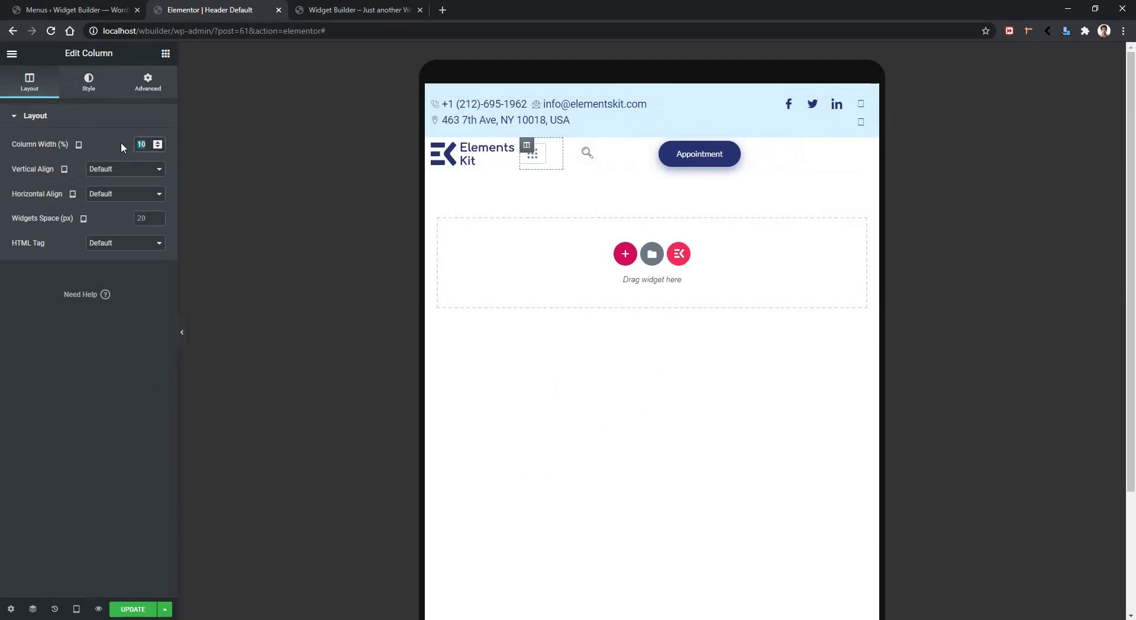
pyautogui.write('30')
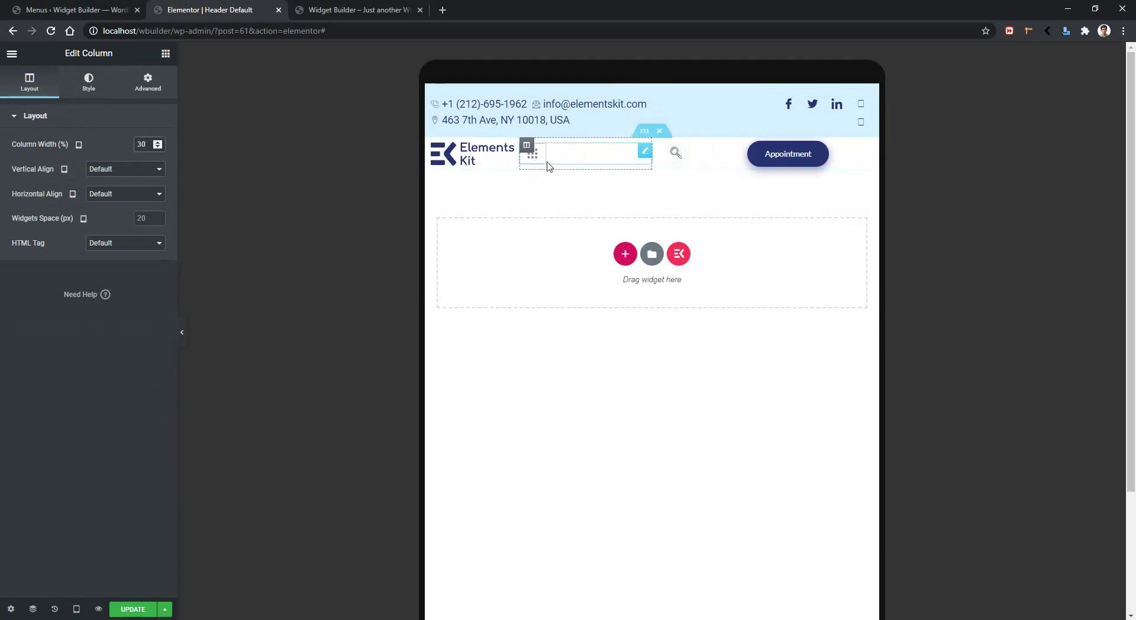
# Step: Align the Nav menu's hamburger toggle to the right and set its font size to 27
pyautogui.click(566, 159)
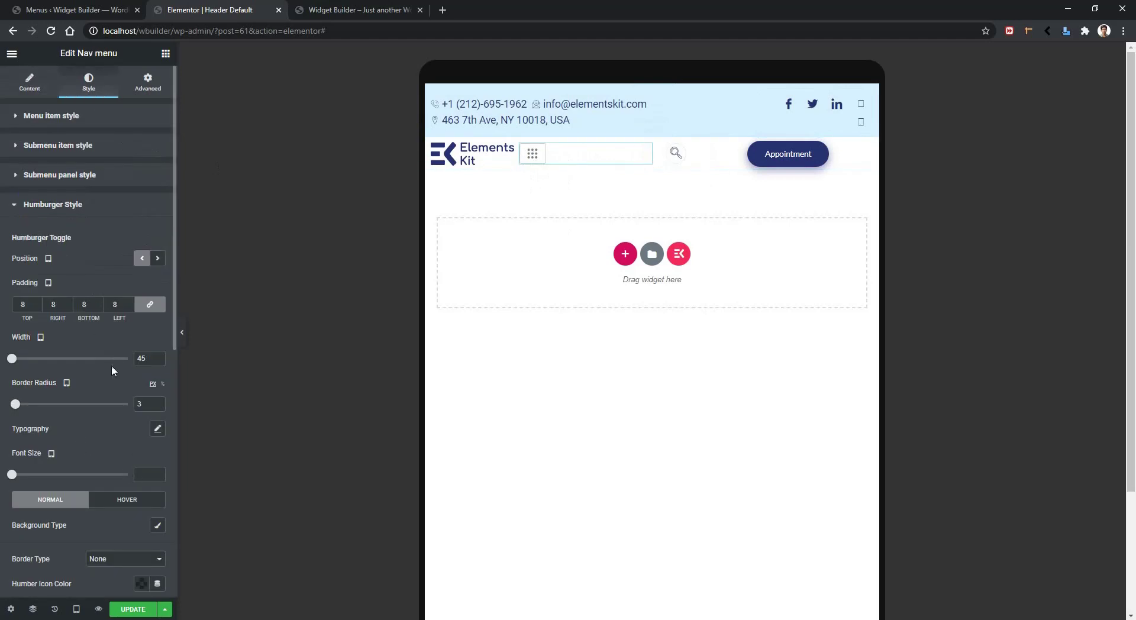
pyautogui.click(157, 259)
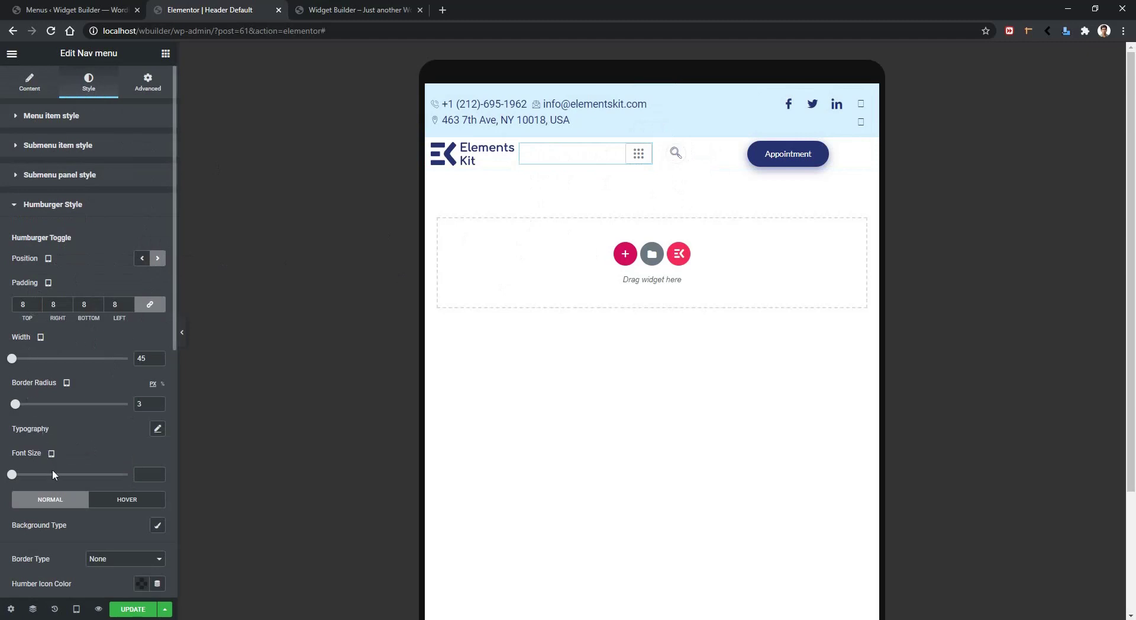
pyautogui.moveTo(13, 478); pyautogui.dragTo(28, 478)
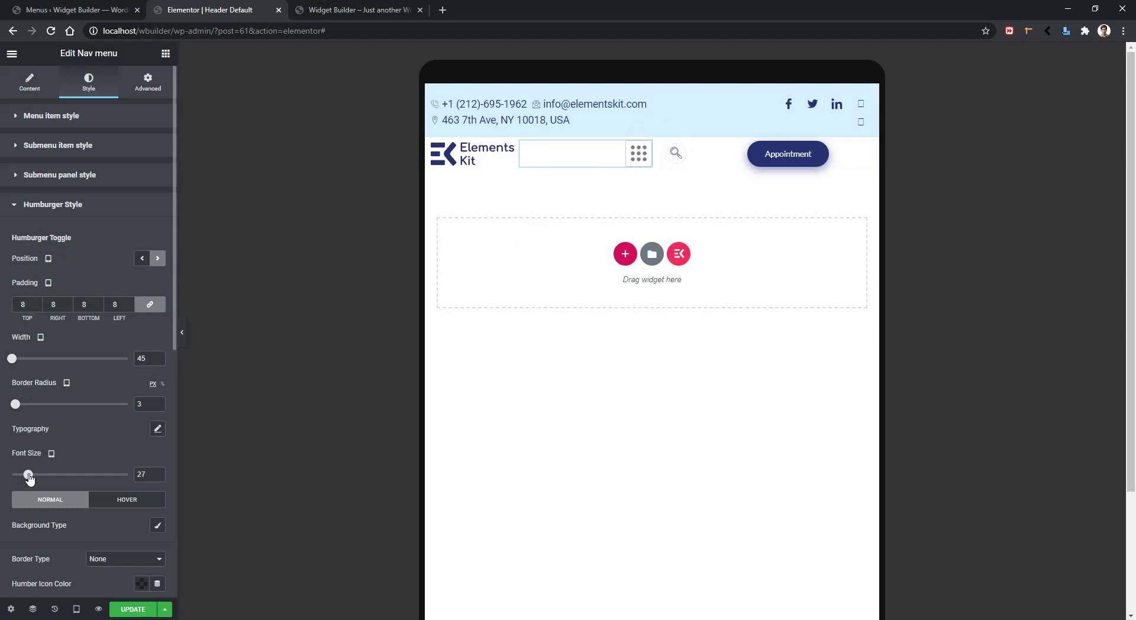
# Step: Give the hamburger toggle a classic light grey background, #C2C2C2, in its normal state
pyautogui.scroll(-1, 83, 520)
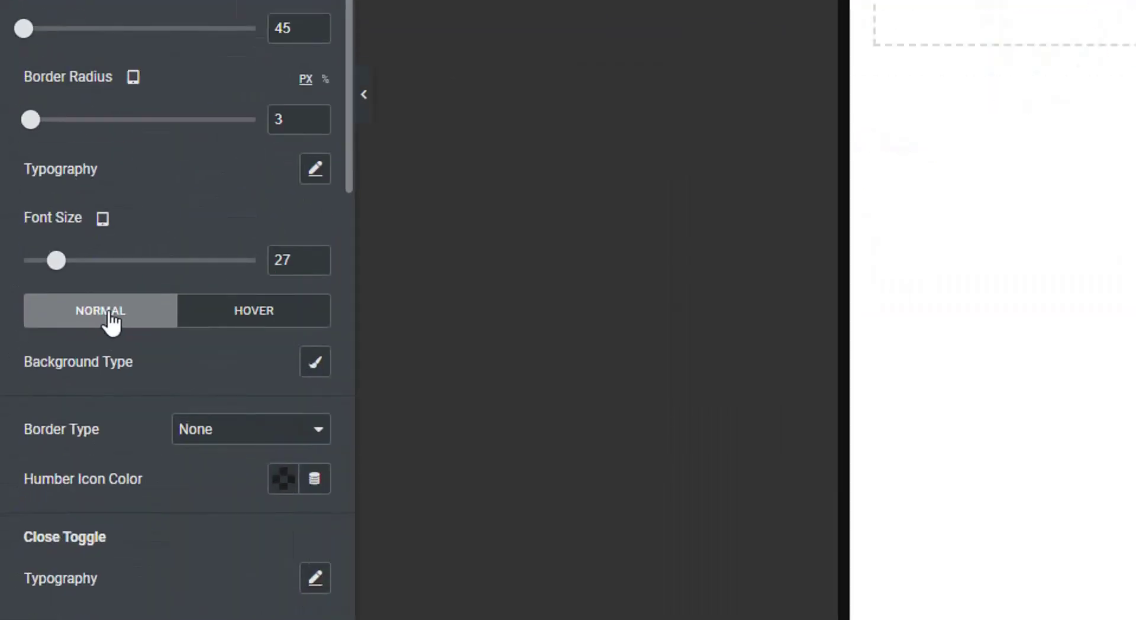
pyautogui.click(314, 364)
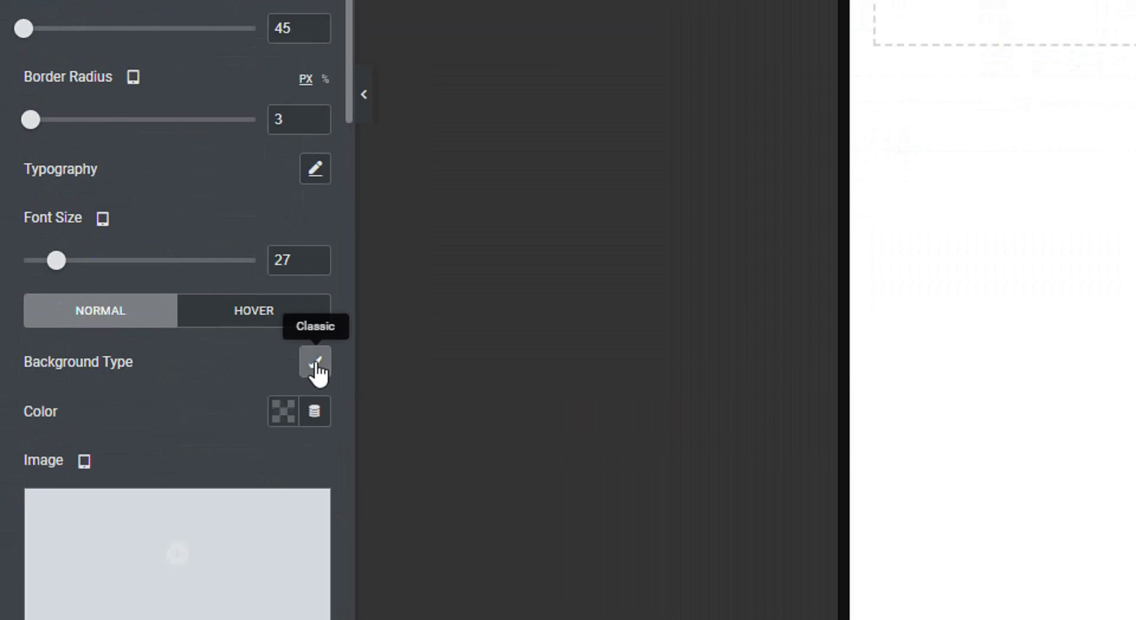
pyautogui.click(291, 418)
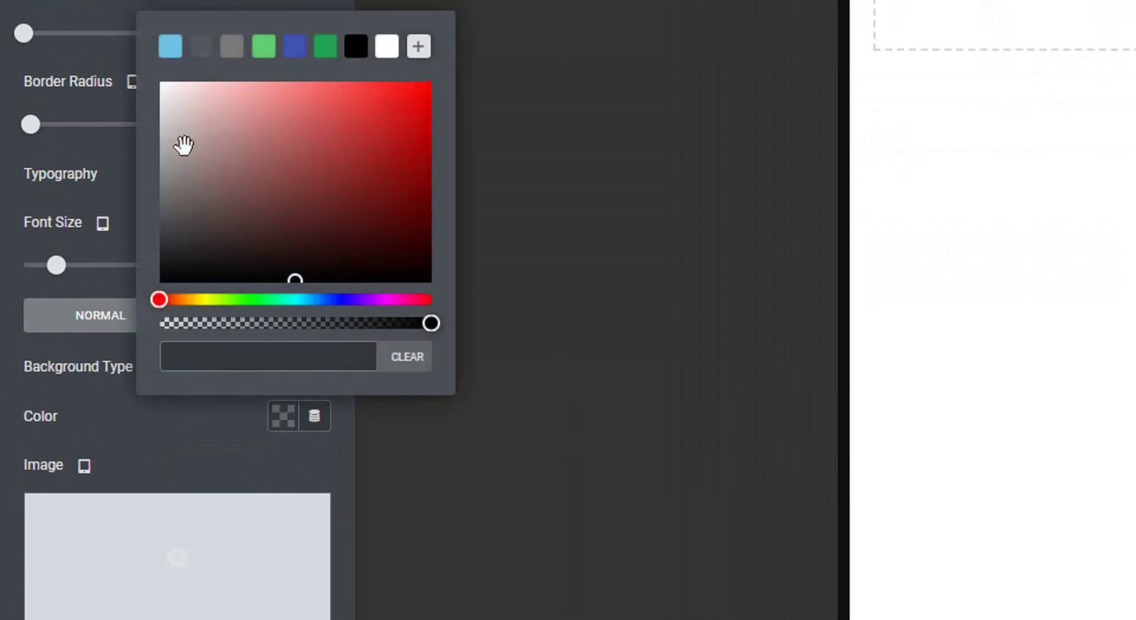
pyautogui.moveTo(179, 142); pyautogui.dragTo(137, 153)
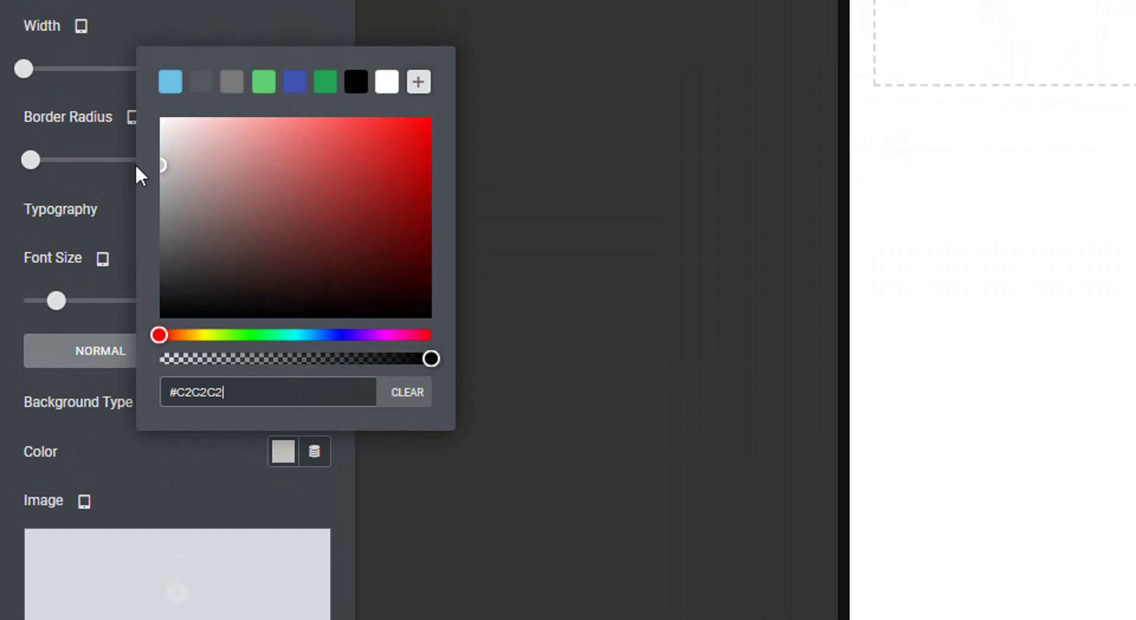
pyautogui.click(200, 389)
# Step: Give the hamburger toggle a classic red background, #FF0F0F, for its hover state
pyautogui.click(265, 362)
pyautogui.click(315, 402)
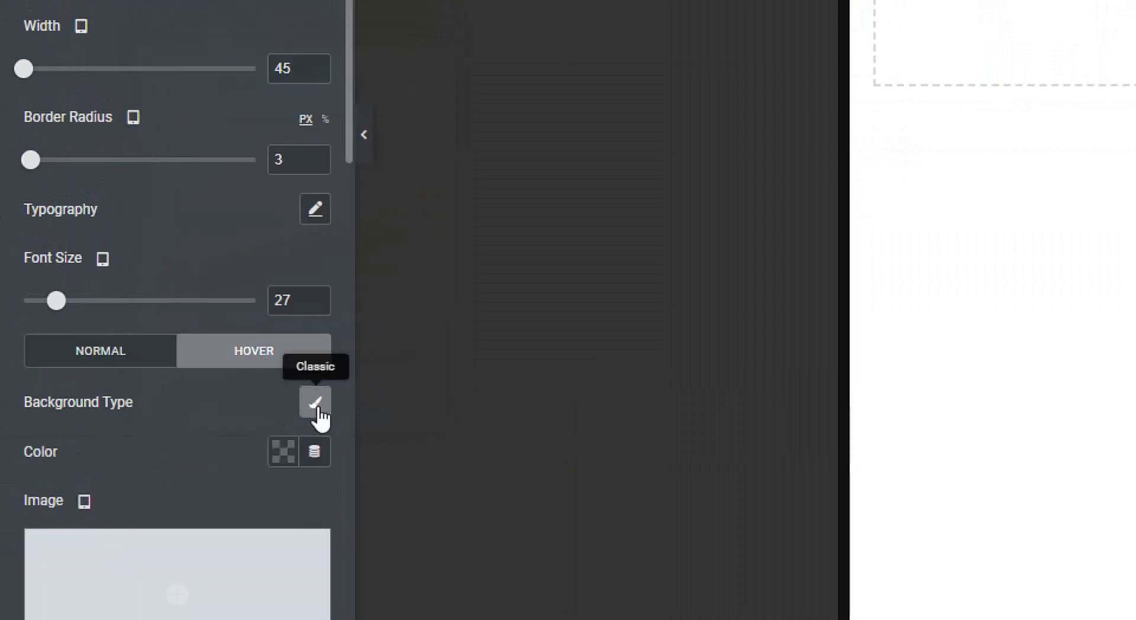
pyautogui.click(285, 455)
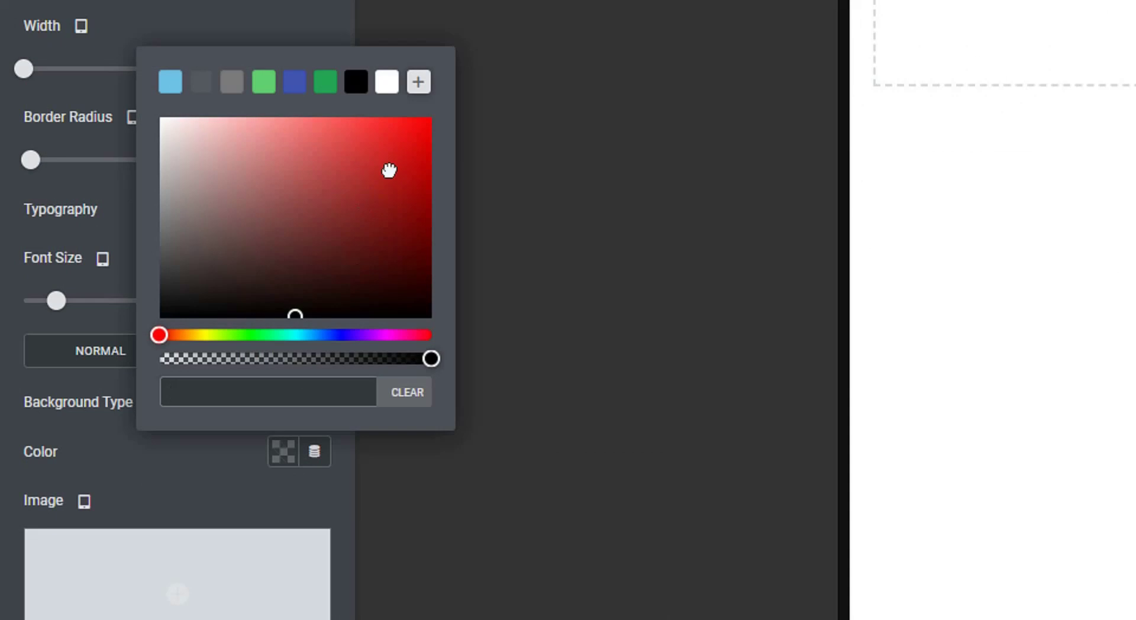
pyautogui.click(417, 120)
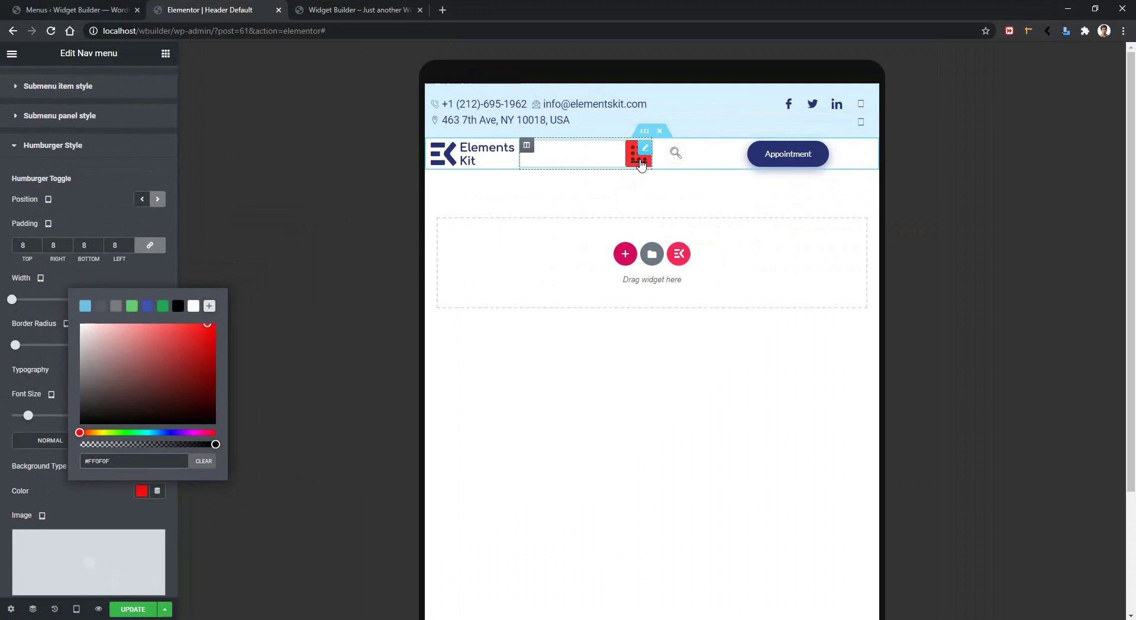
pyautogui.click(63, 499)
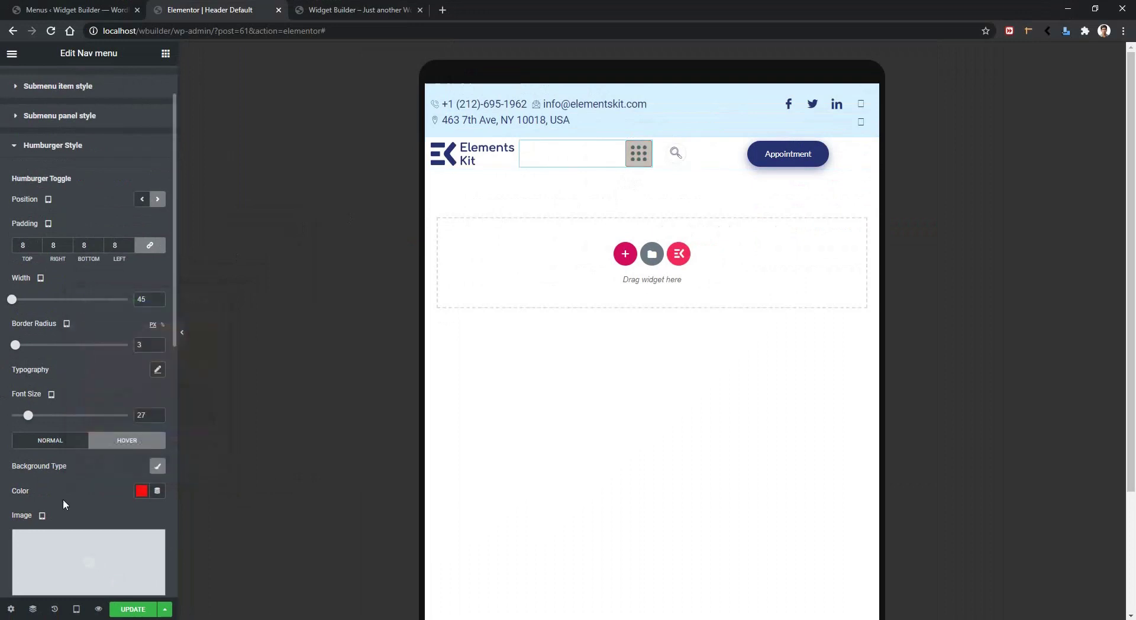
# Step: Save the header template and reload the site's front page to check the header while scrolling
pyautogui.scroll(-1, 63, 498)
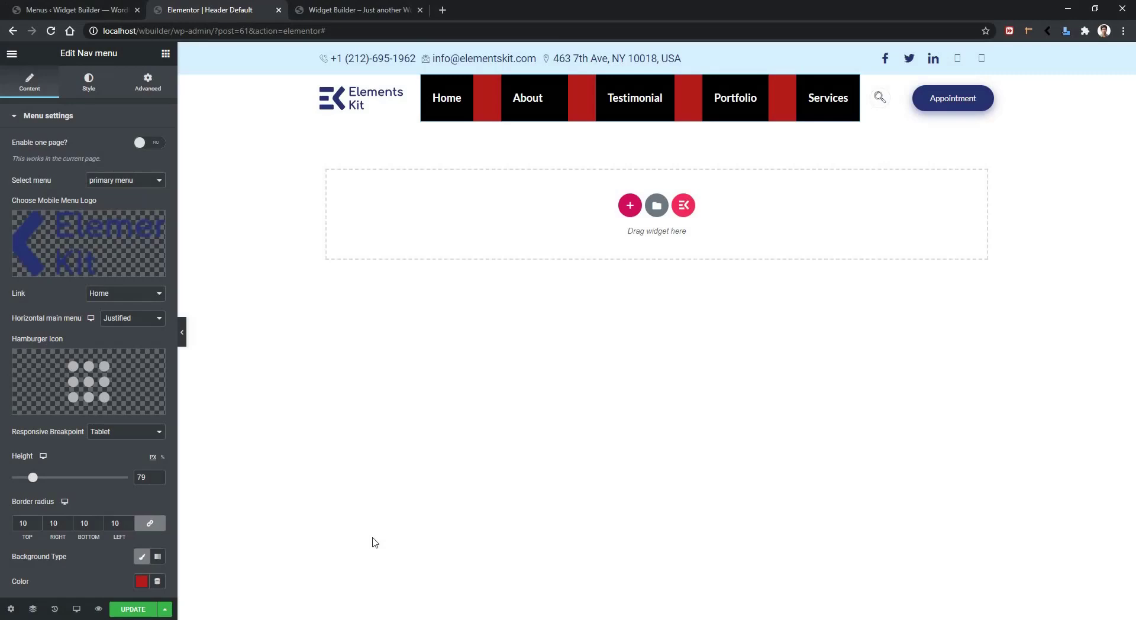
pyautogui.click(131, 609)
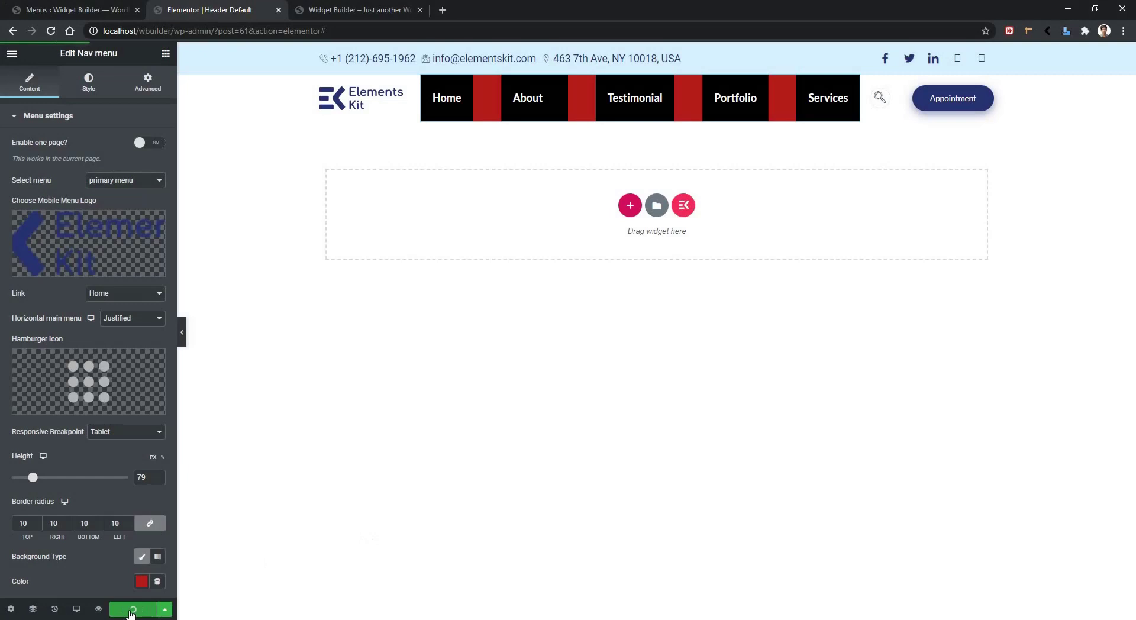
pyautogui.click(324, 12)
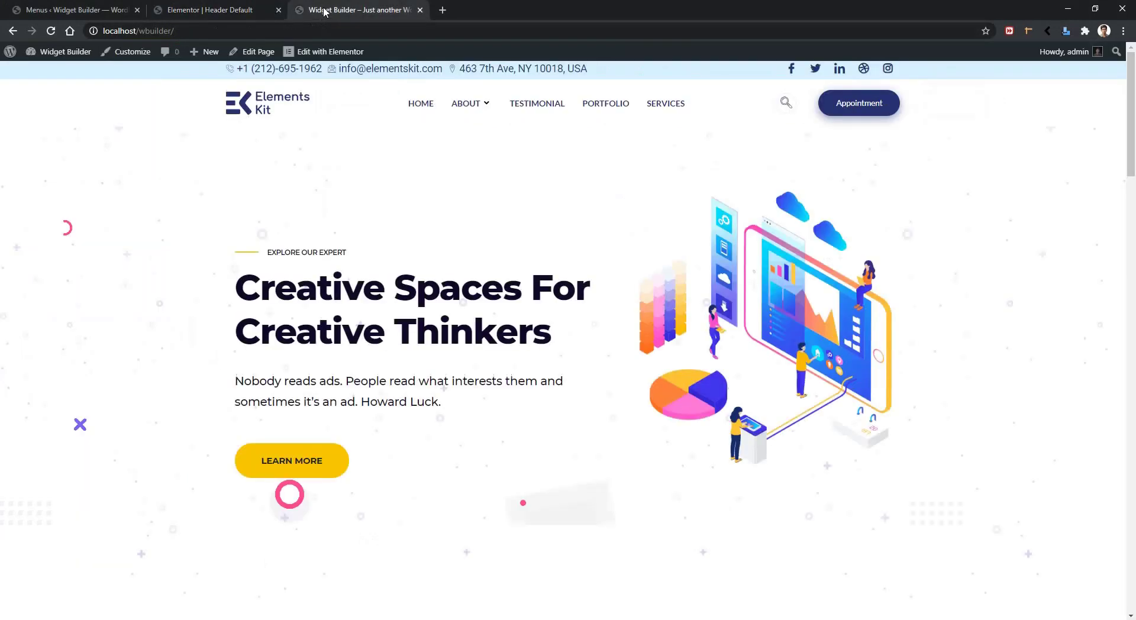
pyautogui.click(51, 32)
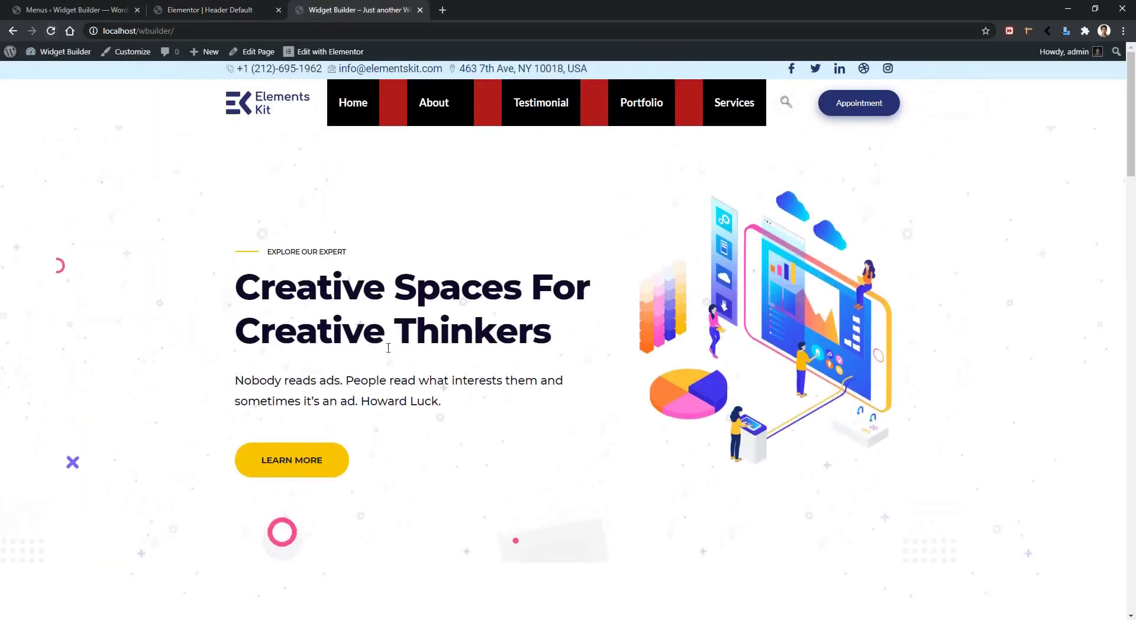
pyautogui.scroll(-3, 391, 339)
pyautogui.scroll(-8, 390, 338)
pyautogui.scroll(12, 355, 402)
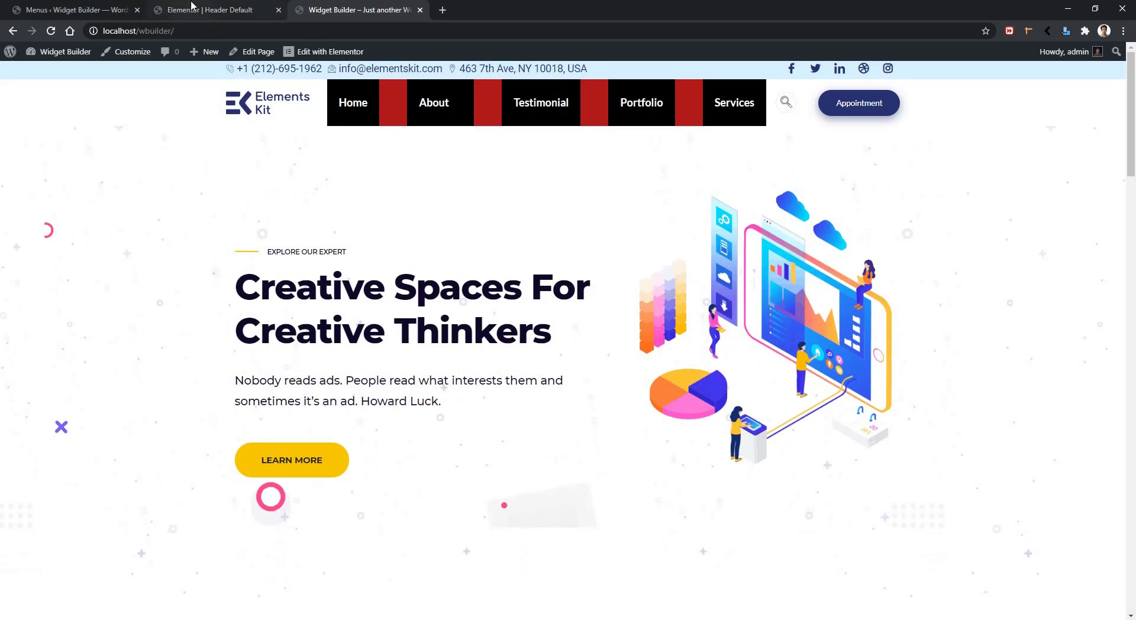
# Step: Set ElementsKit Sticky to Top for the inner section holding the logo, Nav menu and Appointment button, and update the header template
pyautogui.click(226, 9)
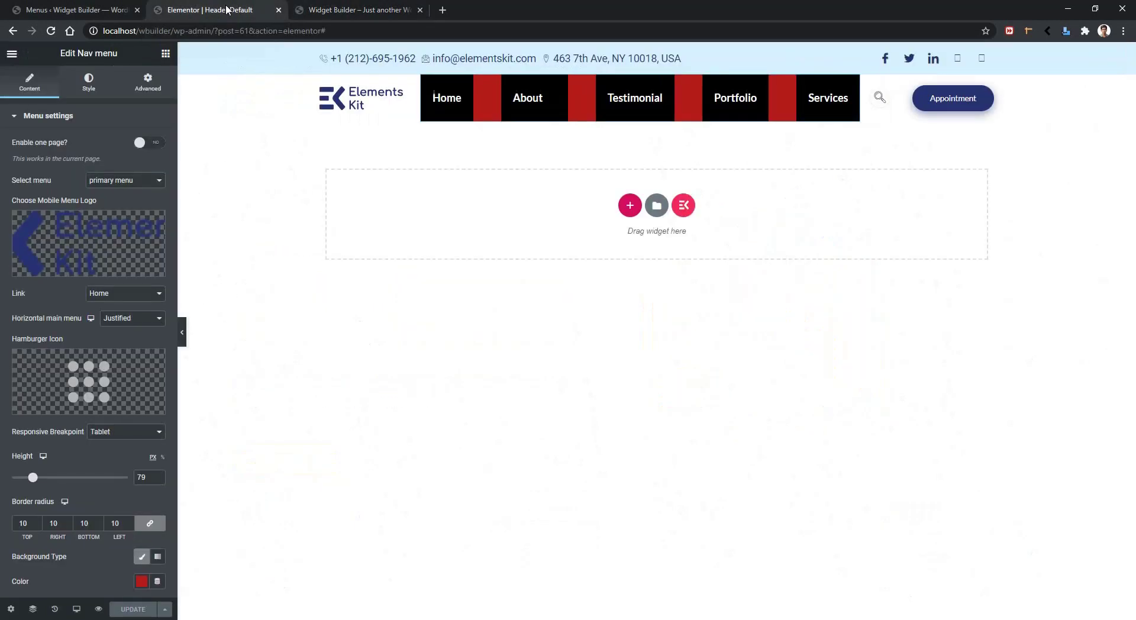
pyautogui.click(649, 69)
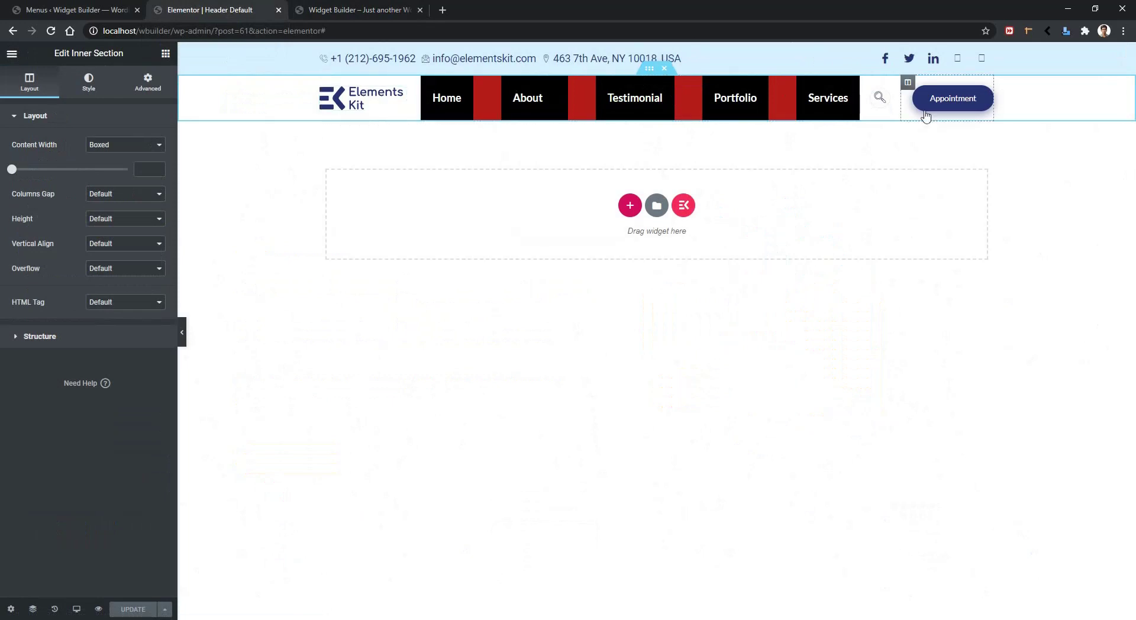
pyautogui.click(151, 80)
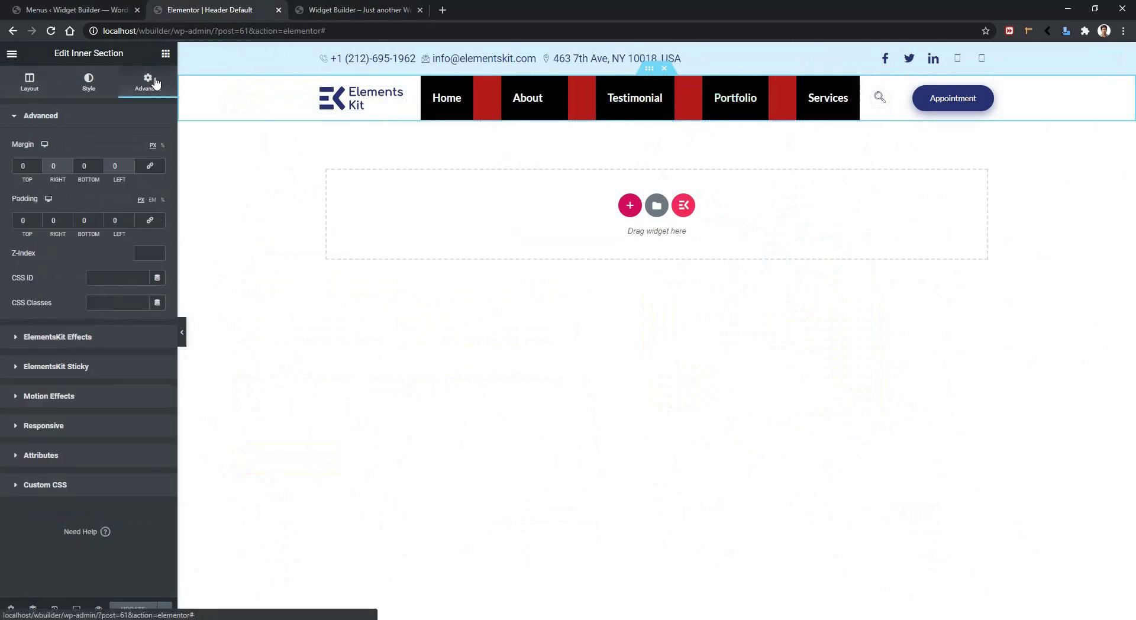
pyautogui.click(57, 367)
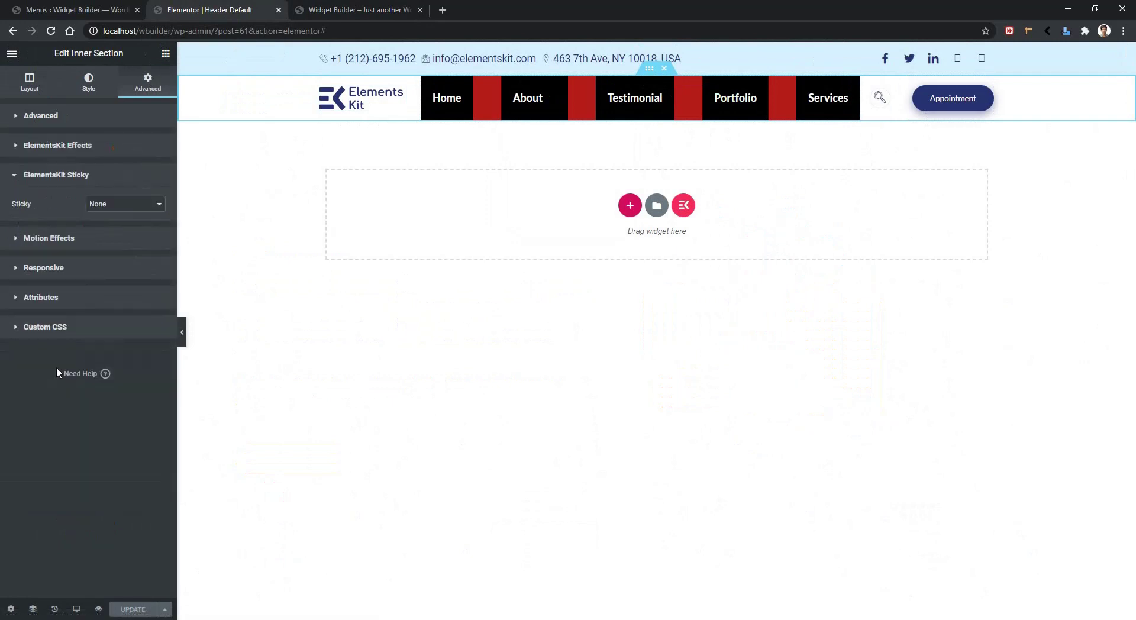
pyautogui.click(116, 206)
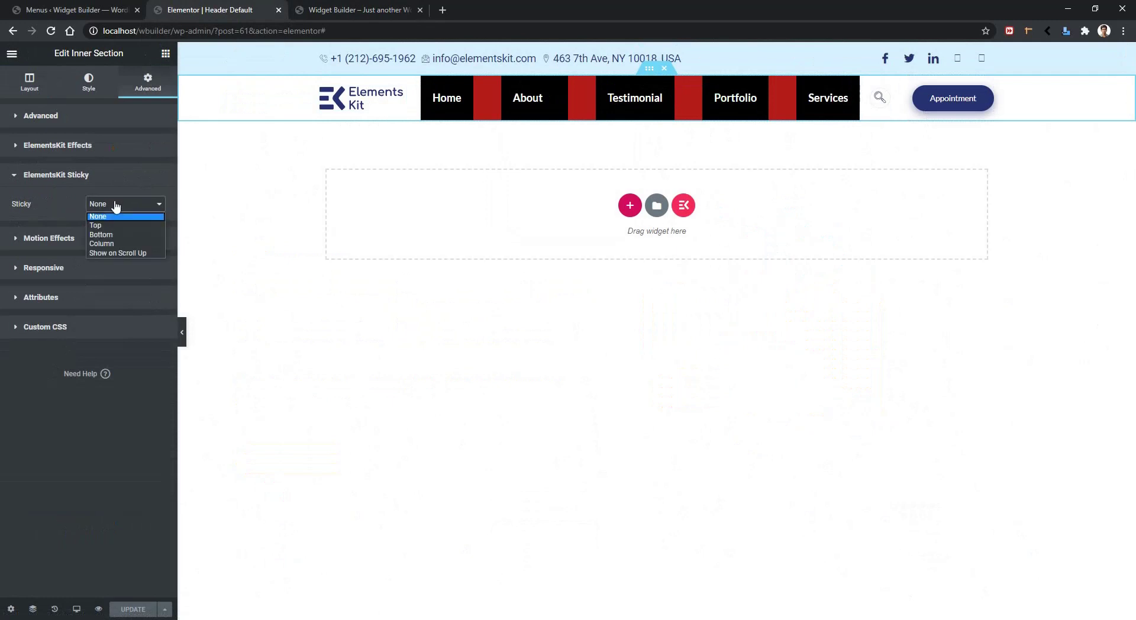
pyautogui.click(102, 226)
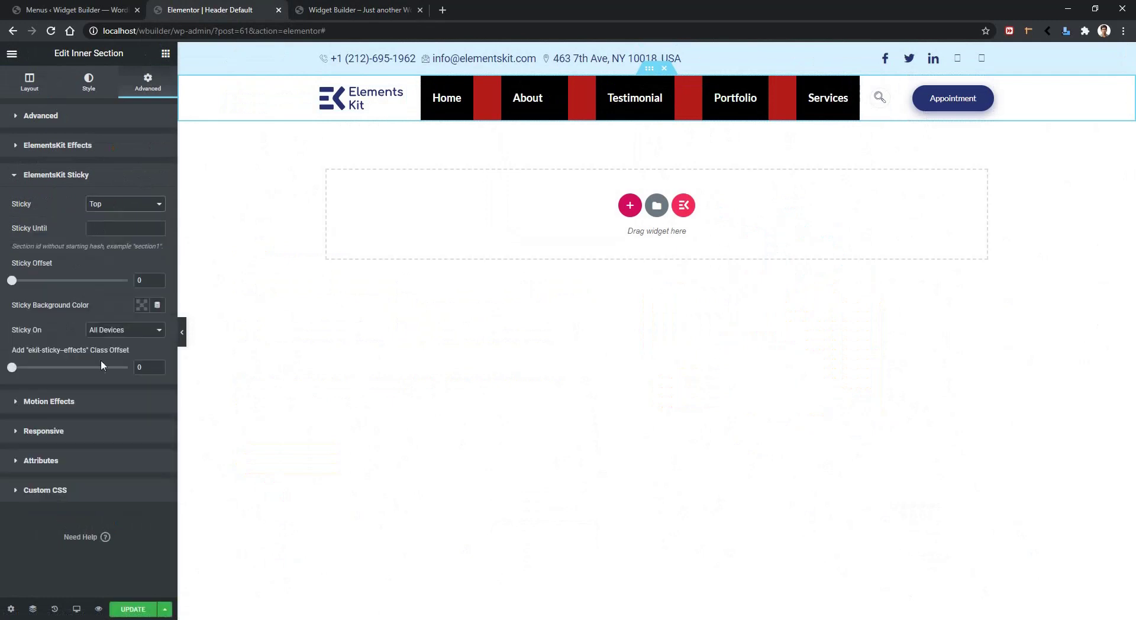
pyautogui.click(132, 609)
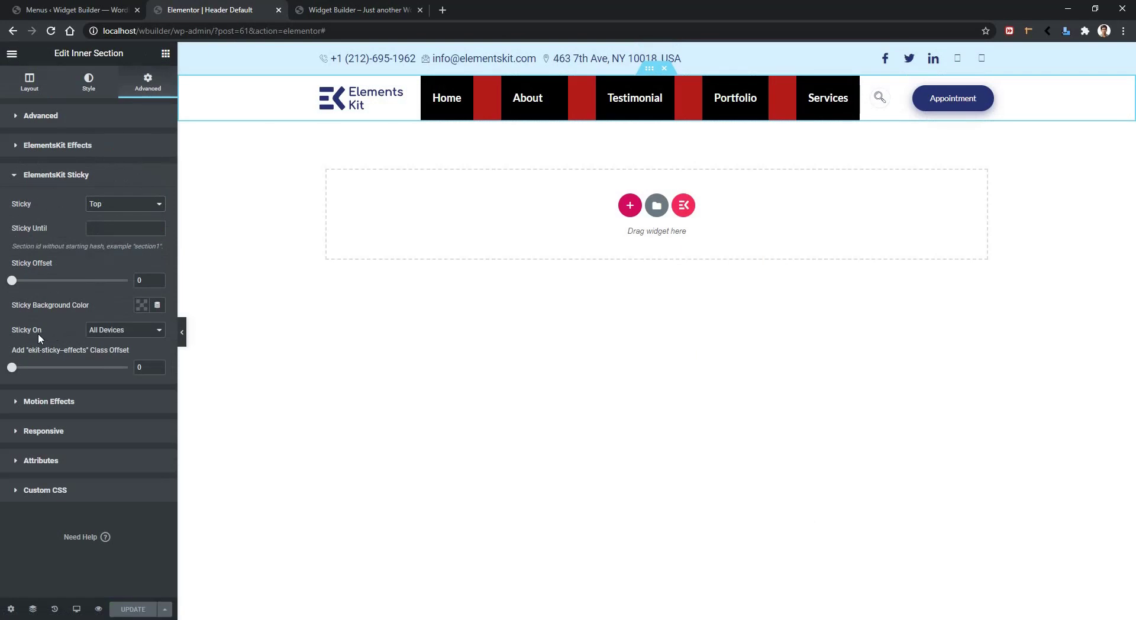
# Step: Review the section's Sticky On device option, and reload the site's front page to check the sticky header while scrolling down
pyautogui.click(104, 332)
pyautogui.click(107, 344)
pyautogui.click(328, 12)
pyautogui.click(51, 30)
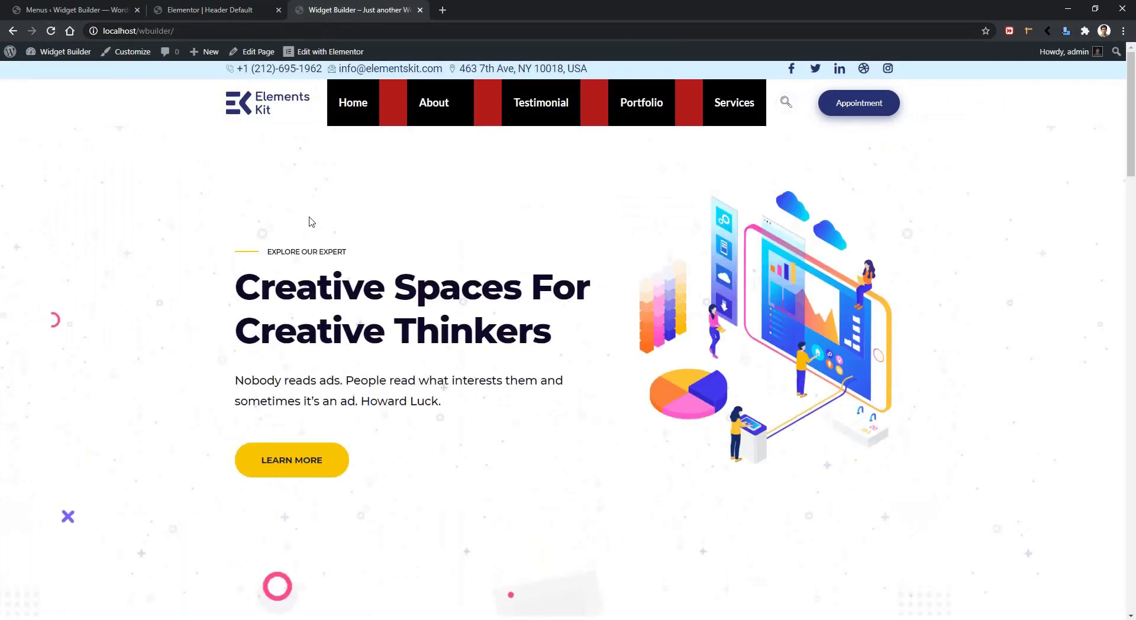
pyautogui.scroll(-5, 309, 220)
pyautogui.scroll(-8, 309, 220)
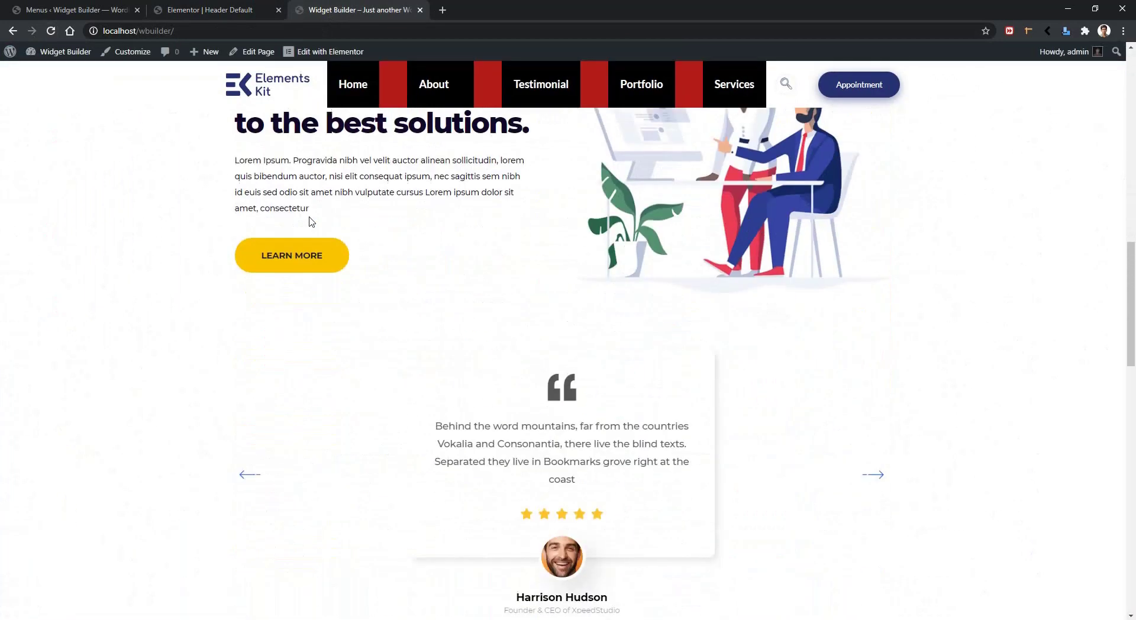